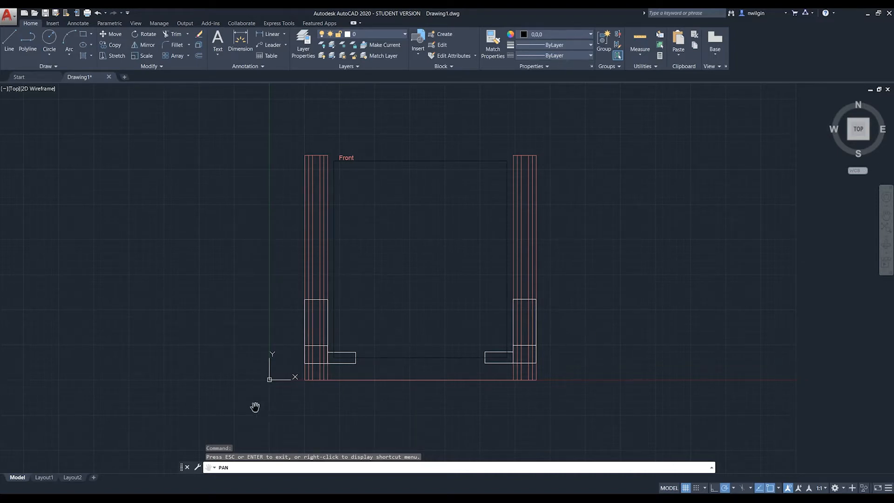
Switch to the browser and compare the reference photos of the Creality Ender 5 and Ender 5 Pro frames.
{"action": "left_click", "coordinate": [292, 466]}
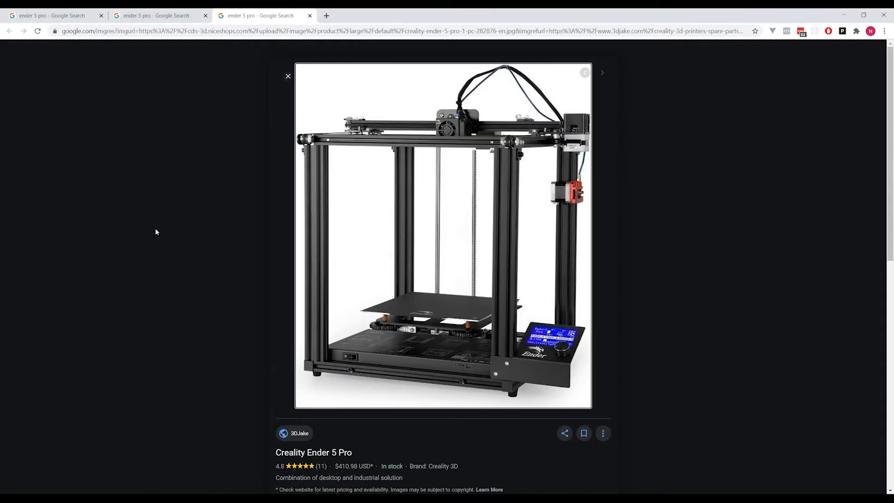
{"action": "left_click", "coordinate": [156, 16]}
{"action": "left_click", "coordinate": [263, 17]}
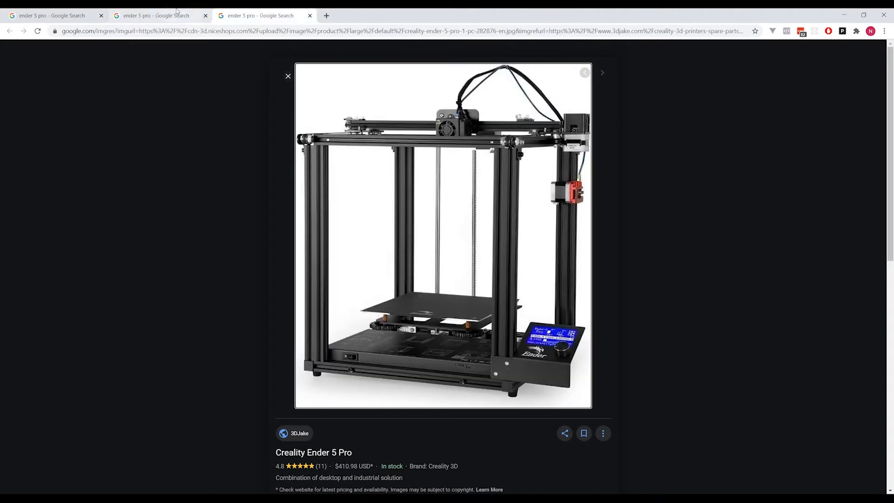
{"action": "left_click", "coordinate": [178, 13]}
{"action": "left_click", "coordinate": [244, 14]}
{"action": "left_click", "coordinate": [172, 13]}
{"action": "left_click", "coordinate": [263, 12]}
{"action": "left_click", "coordinate": [173, 13]}
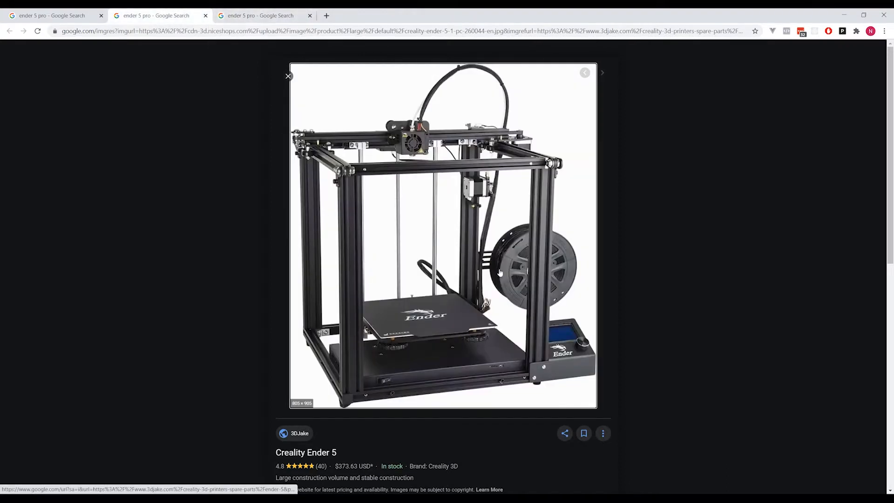
{"action": "left_click", "coordinate": [236, 13]}
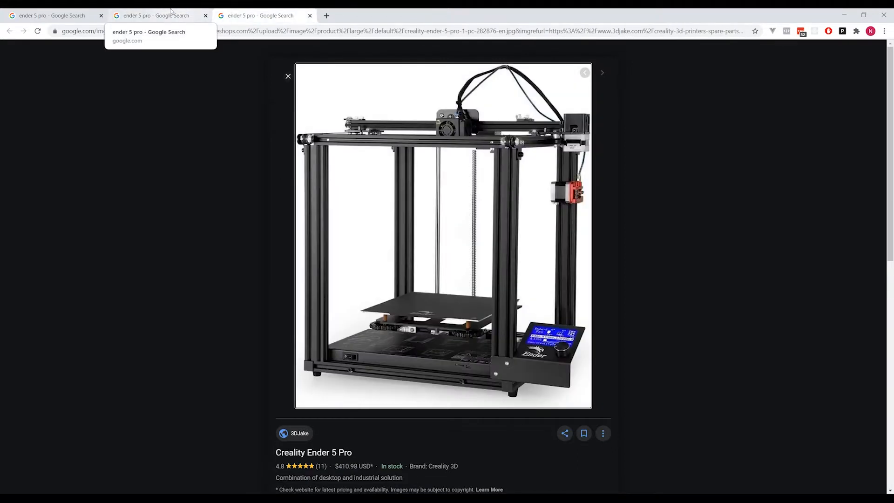
{"action": "left_click", "coordinate": [171, 13]}
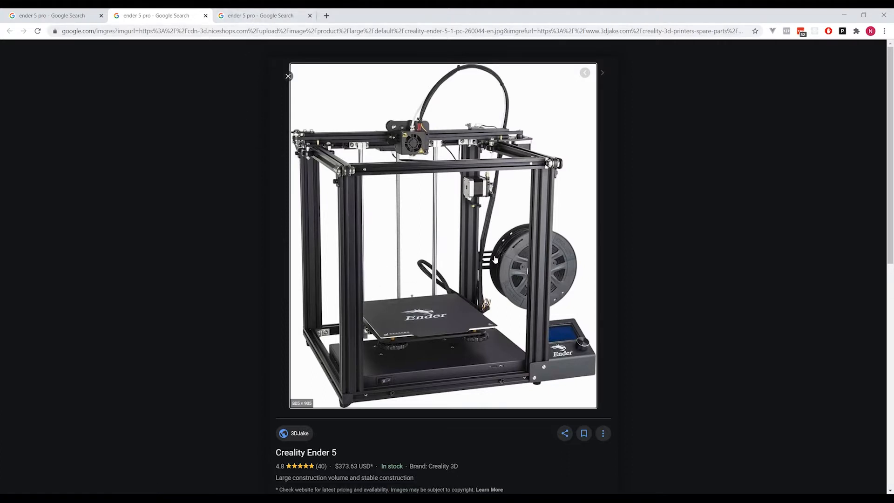
{"action": "left_click", "coordinate": [257, 16]}
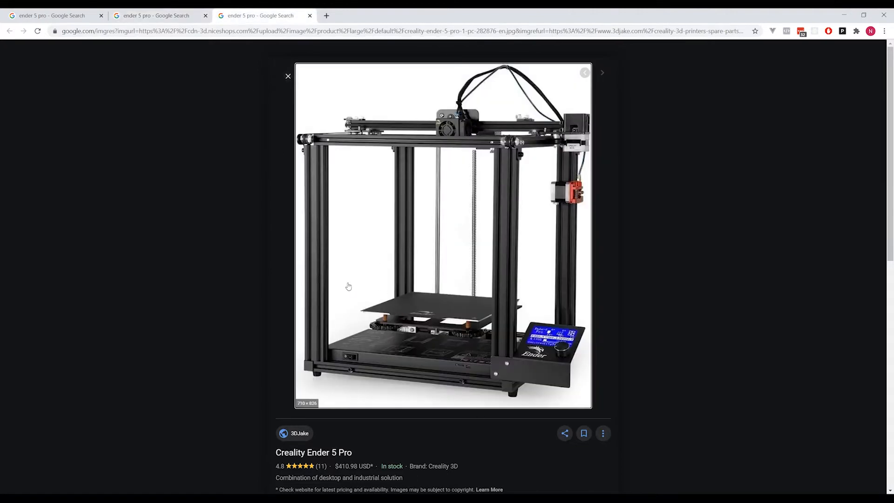
{"action": "key", "text": "ctrl+shift+Tab"}
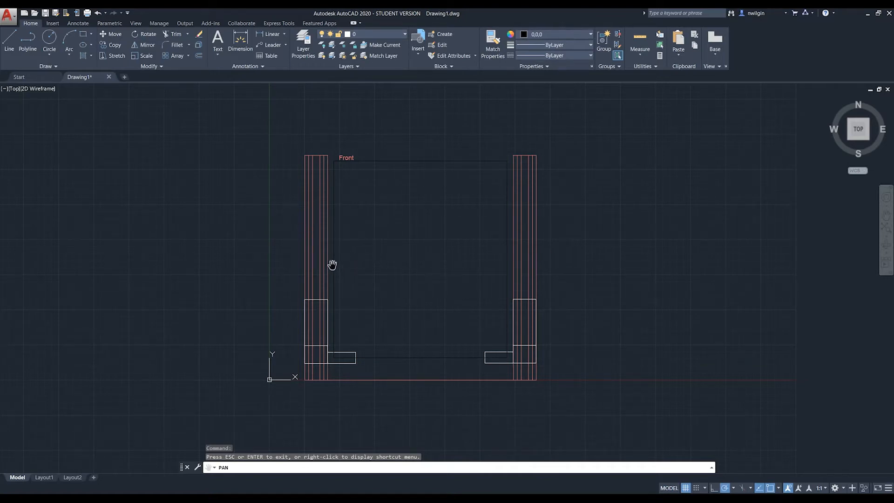
Switch to AutoCAD and examine the vertical frame posts in the front-view drawing, checking them against the Ender 5 photo.
{"action": "mouse_move", "coordinate": [416, 284]}
{"action": "left_mouse_down"}
{"action": "mouse_move", "coordinate": [428, 286]}
{"action": "mouse_move", "coordinate": [359, 270]}
{"action": "left_mouse_up"}
{"action": "scroll", "coordinate": [428, 285], "scroll_direction": "up", "scroll_amount": 3}
{"action": "scroll", "coordinate": [435, 289], "scroll_direction": "down", "scroll_amount": 1}
{"action": "left_click_drag", "start_coordinate": [504, 302], "coordinate": [466, 300]}
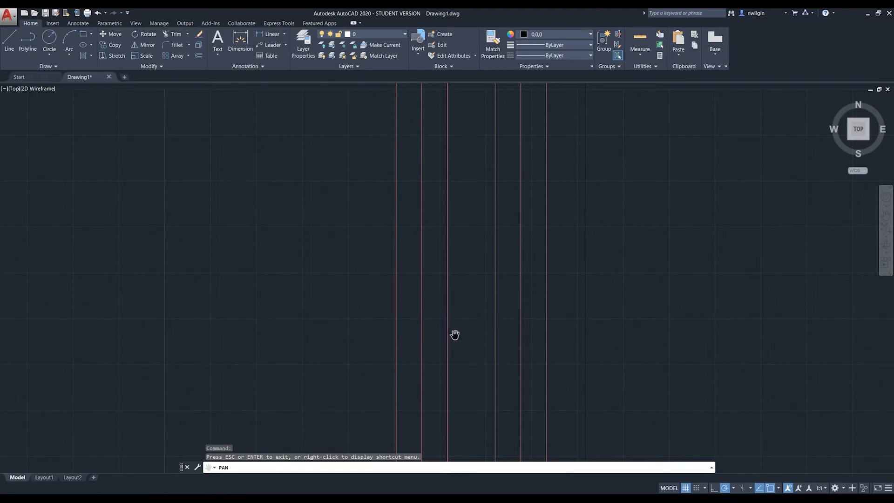
{"action": "scroll", "coordinate": [505, 342], "scroll_direction": "down", "scroll_amount": 2}
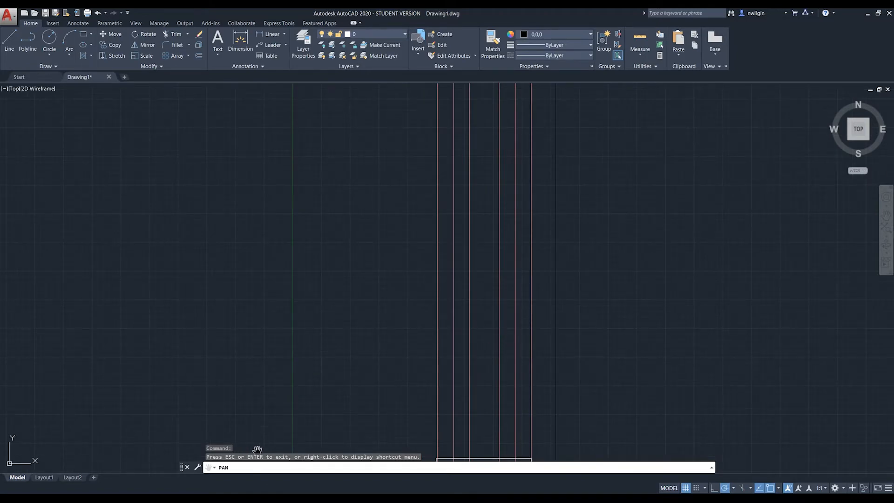
{"action": "left_click", "coordinate": [251, 499]}
{"action": "left_click", "coordinate": [305, 473]}
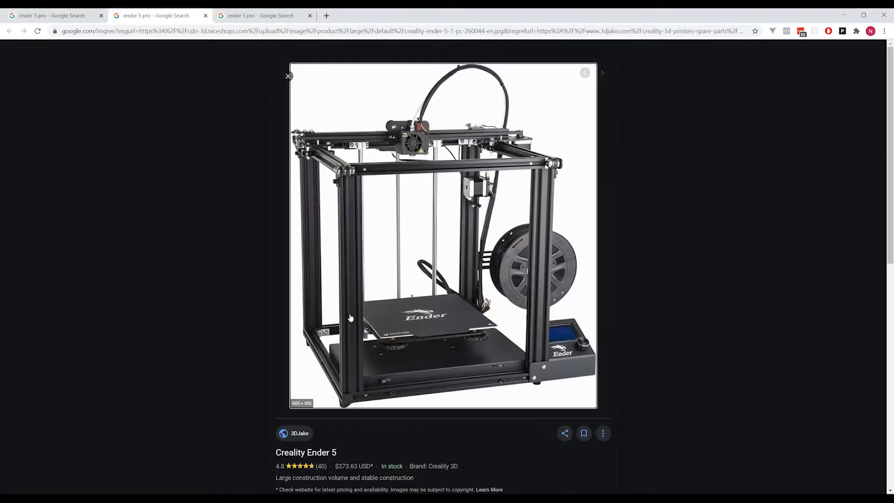
{"action": "key", "text": "alt+Tab"}
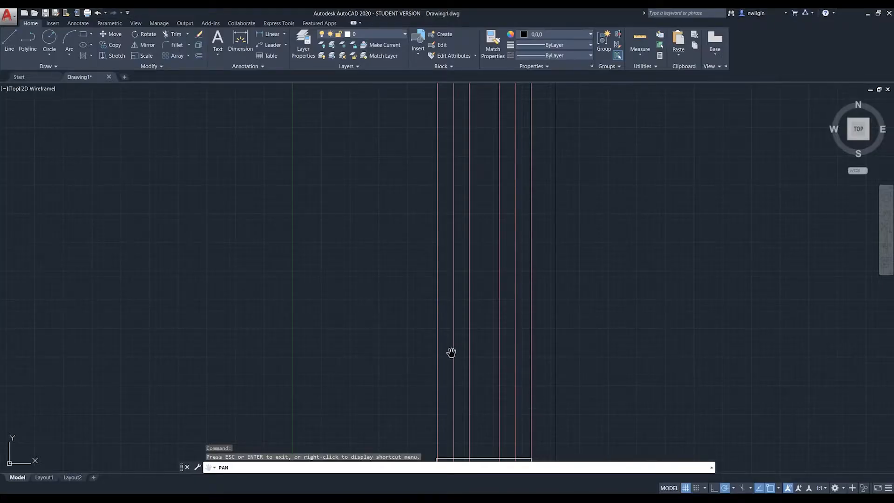
{"action": "scroll", "coordinate": [541, 353], "scroll_direction": "up", "scroll_amount": 3}
{"action": "scroll", "coordinate": [543, 352], "scroll_direction": "down", "scroll_amount": 6}
{"action": "mouse_move", "coordinate": [644, 350]}
{"action": "left_mouse_down"}
{"action": "mouse_move", "coordinate": [487, 308]}
{"action": "mouse_move", "coordinate": [462, 326]}
{"action": "left_mouse_up"}
{"action": "scroll", "coordinate": [487, 308], "scroll_direction": "down", "scroll_amount": 3}
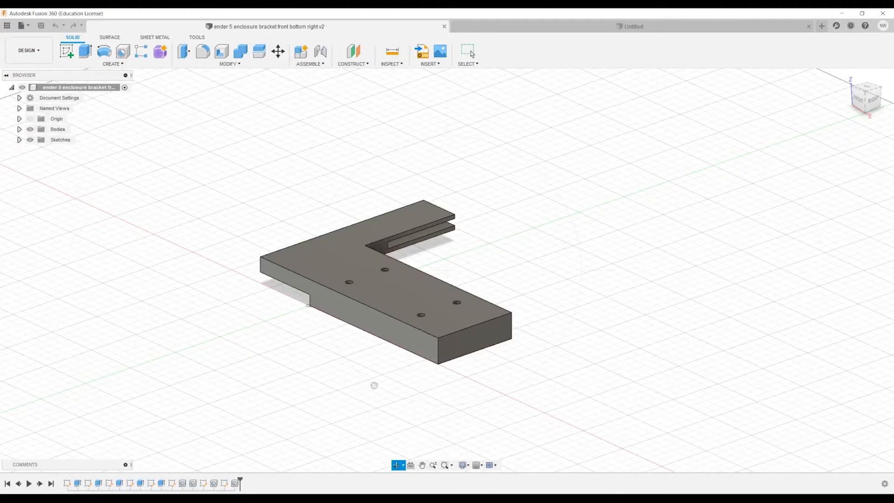
Switch to Fusion 360 and examine the front bottom right enclosure bracket from all sides, comparing it with the Ender 5 photo.
{"action": "middle_click_drag", "start_coordinate": [371, 383], "coordinate": [361, 389], "text": "shift"}
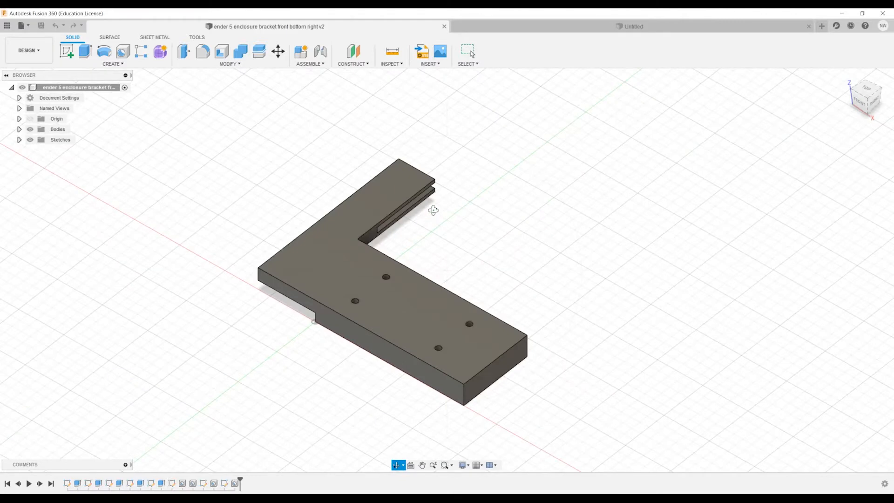
{"action": "middle_click_drag", "start_coordinate": [427, 216], "coordinate": [570, 257], "text": "shift"}
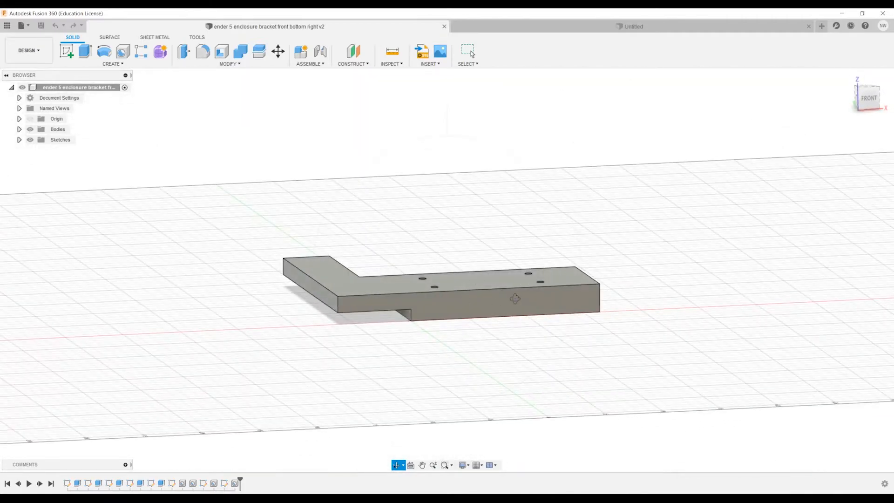
{"action": "middle_click_drag", "start_coordinate": [514, 298], "coordinate": [579, 373], "text": "shift"}
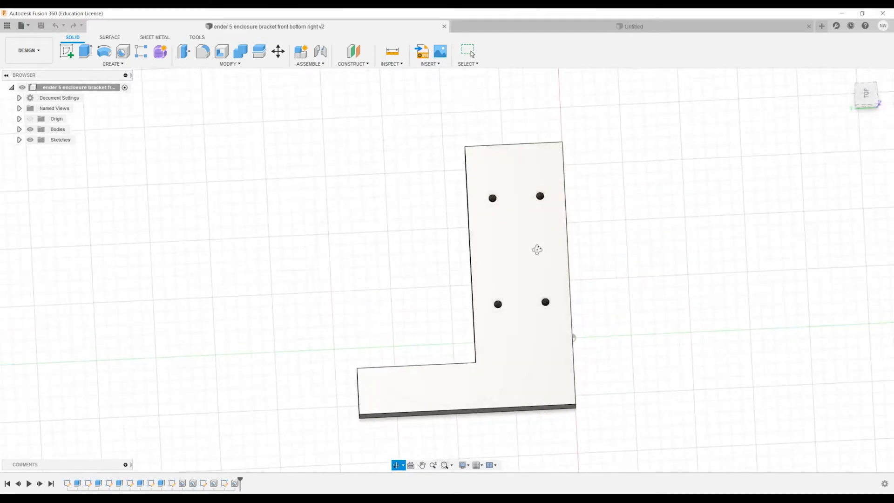
{"action": "middle_click_drag", "start_coordinate": [536, 249], "coordinate": [592, 309], "text": "shift"}
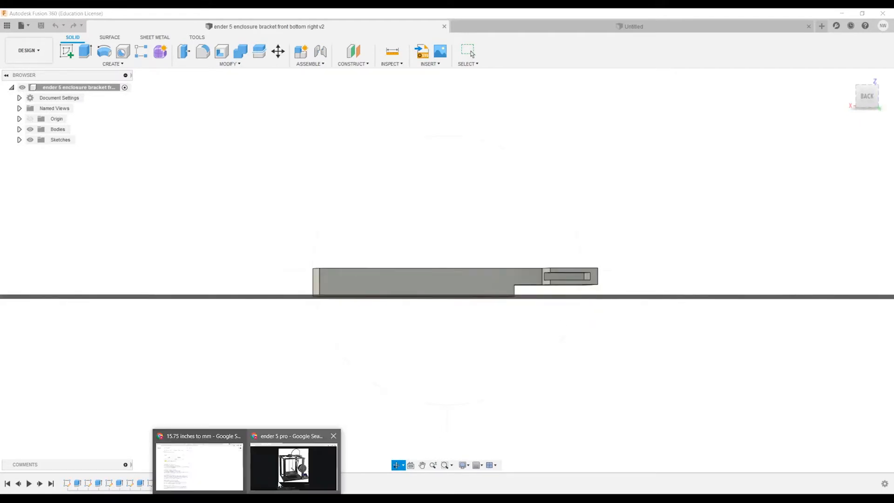
{"action": "left_click", "coordinate": [313, 467]}
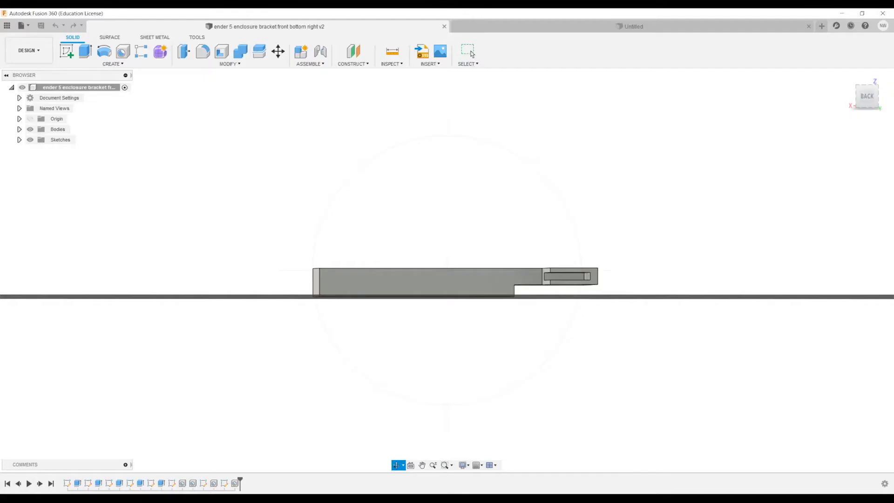
{"action": "mouse_move", "coordinate": [554, 337]}
{"action": "middle_mouse_down", "text": "shift"}
{"action": "mouse_move", "coordinate": [539, 315]}
{"action": "mouse_move", "coordinate": [513, 313]}
{"action": "mouse_move", "coordinate": [547, 327]}
{"action": "middle_mouse_up", "text": "shift"}
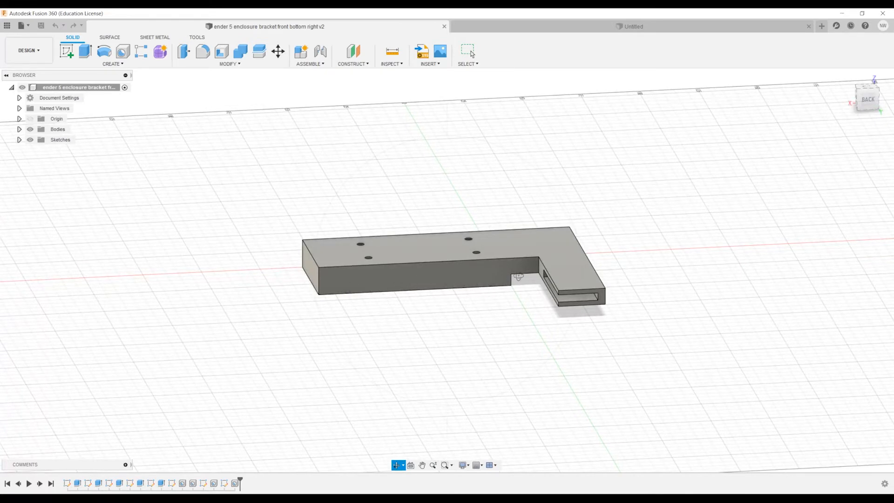
{"action": "mouse_move", "coordinate": [522, 295]}
{"action": "middle_mouse_down", "text": "shift"}
{"action": "mouse_move", "coordinate": [488, 303]}
{"action": "mouse_move", "coordinate": [448, 283]}
{"action": "mouse_move", "coordinate": [420, 285]}
{"action": "mouse_move", "coordinate": [566, 303]}
{"action": "mouse_move", "coordinate": [511, 303]}
{"action": "mouse_move", "coordinate": [510, 293]}
{"action": "middle_mouse_up", "text": "shift"}
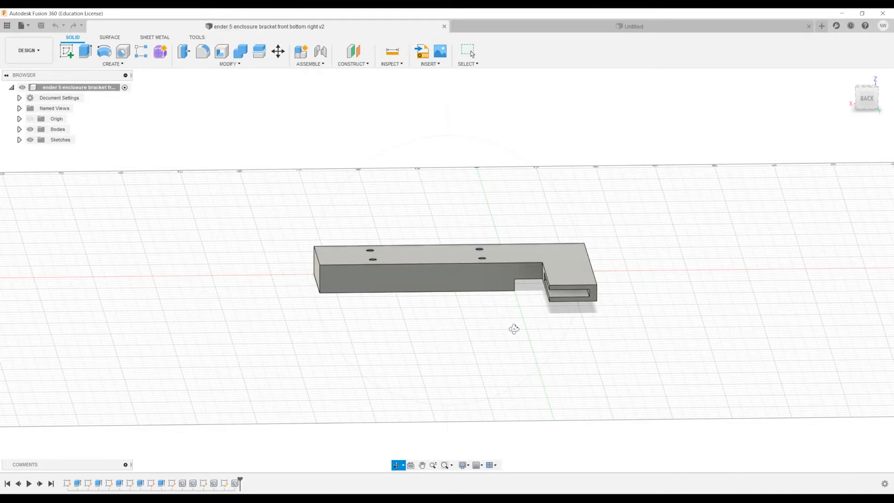
{"action": "left_click_drag", "start_coordinate": [515, 328], "coordinate": [520, 337]}
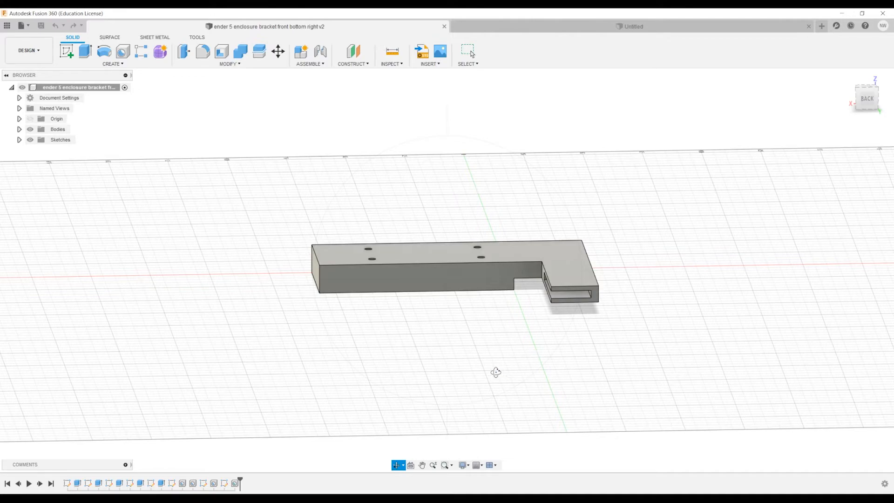
{"action": "left_click_drag", "start_coordinate": [483, 365], "coordinate": [592, 380]}
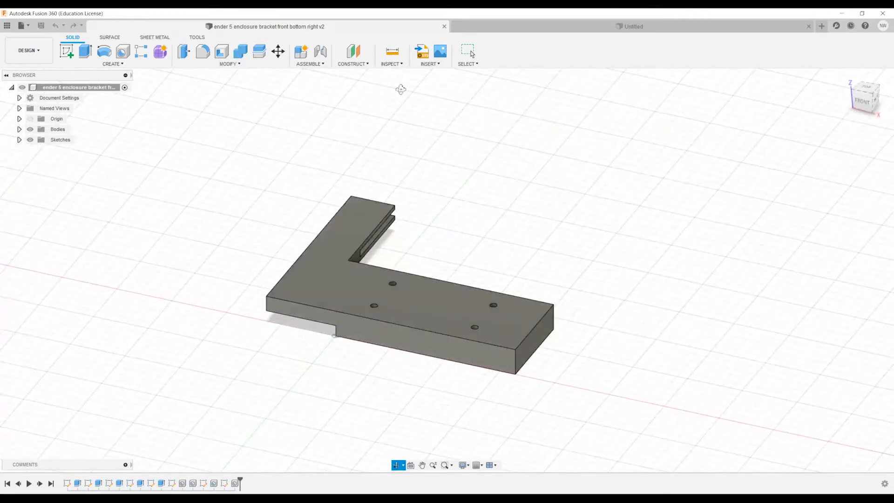
Look at the empty untitled design, and return to the bracket model to view it from its slotted side.
{"action": "left_click", "coordinate": [542, 26]}
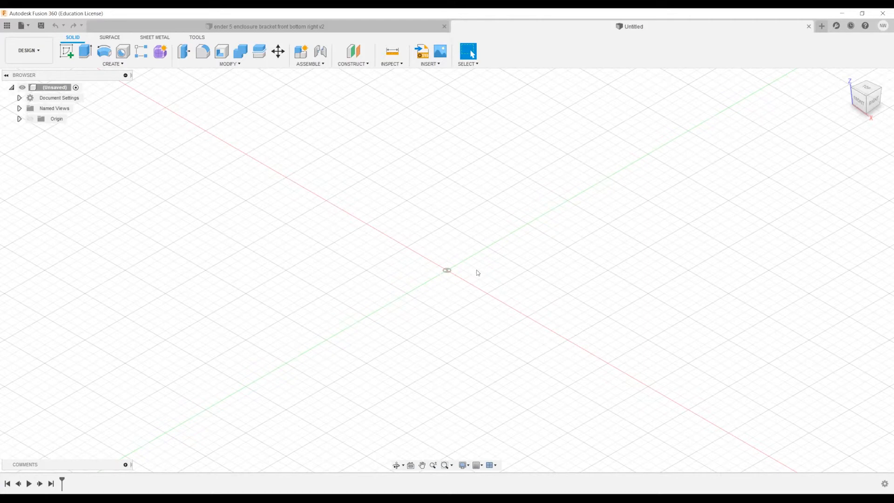
{"action": "left_click", "coordinate": [325, 26]}
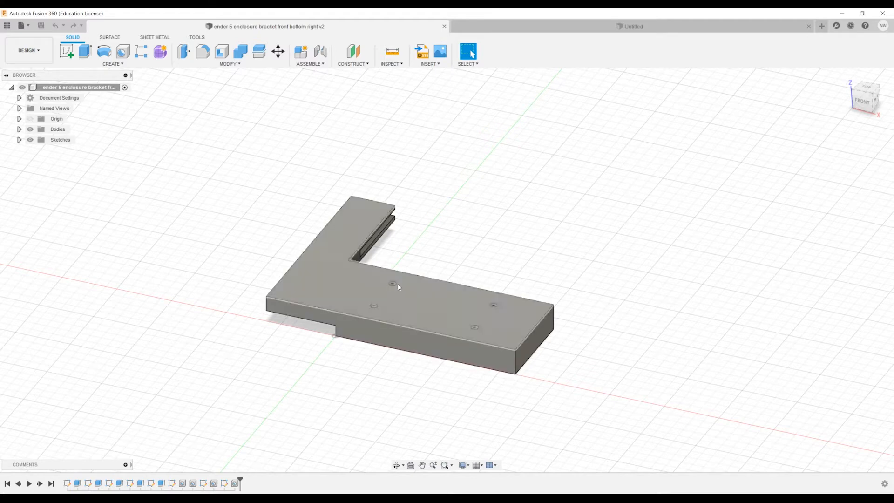
{"action": "left_click", "coordinate": [396, 464]}
{"action": "left_click_drag", "start_coordinate": [391, 423], "coordinate": [364, 414]}
{"action": "key", "text": "Escape"}
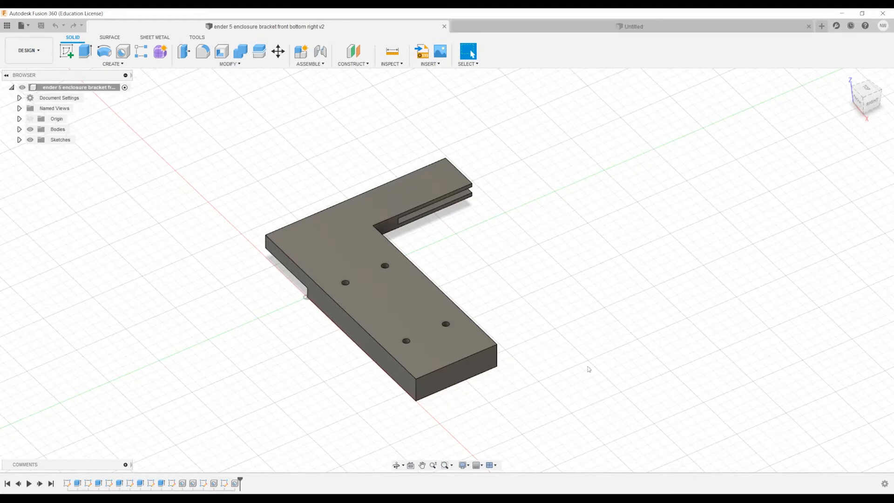
Switch to AutoCAD and measure the width of the left frame post at its upper end in the front view.
{"action": "left_click", "coordinate": [576, 498]}
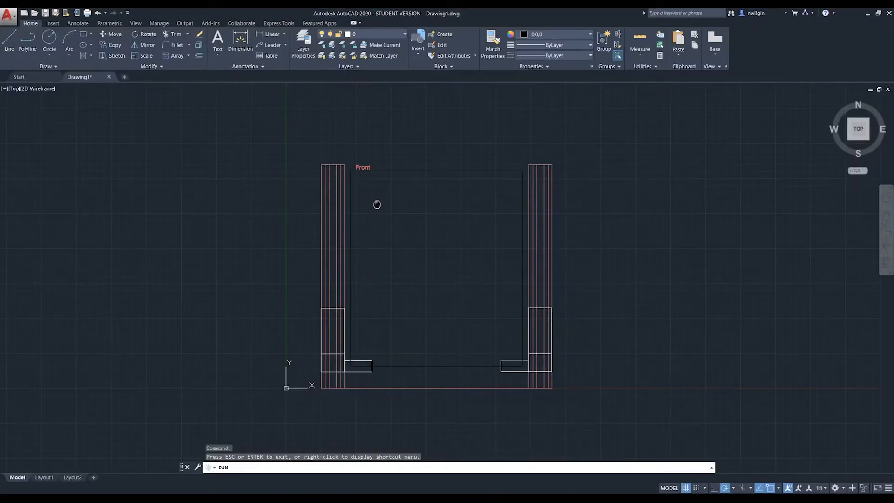
{"action": "left_click_drag", "start_coordinate": [385, 225], "coordinate": [383, 229]}
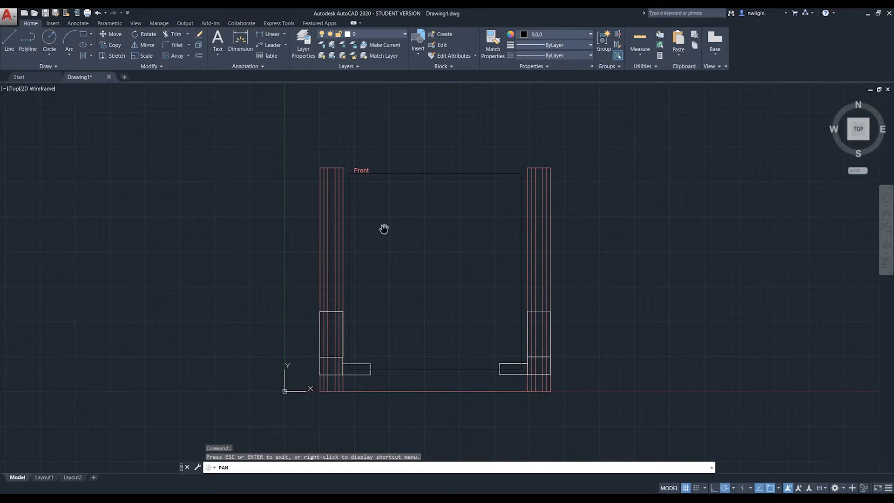
{"action": "left_click", "coordinate": [643, 44]}
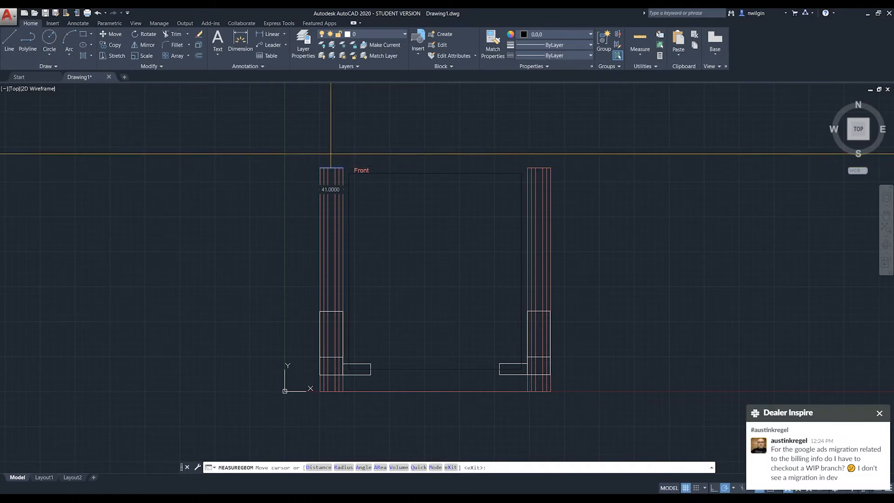
{"action": "left_click", "coordinate": [879, 414]}
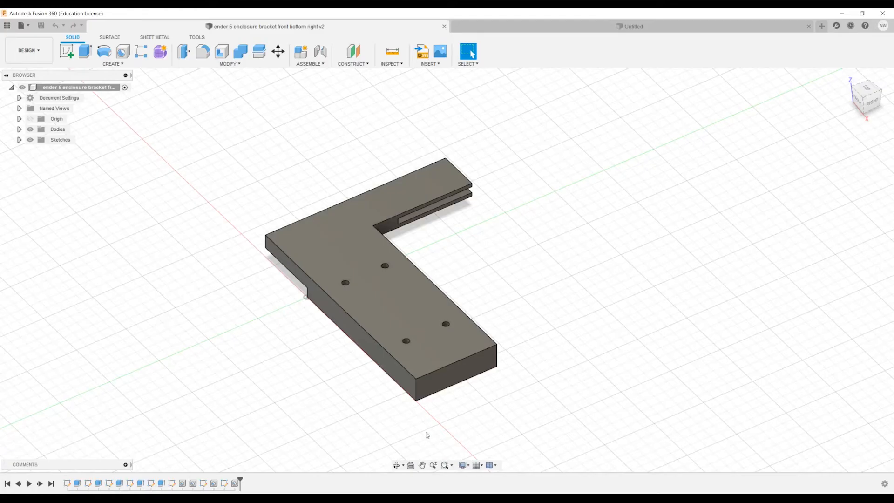
Inspect the bracket in Fusion 360 and measure the span between the two frame posts at their base in AutoCAD.
{"action": "left_click", "coordinate": [396, 465]}
{"action": "left_click_drag", "start_coordinate": [600, 331], "coordinate": [561, 305]}
{"action": "key", "text": "alt+Tab"}
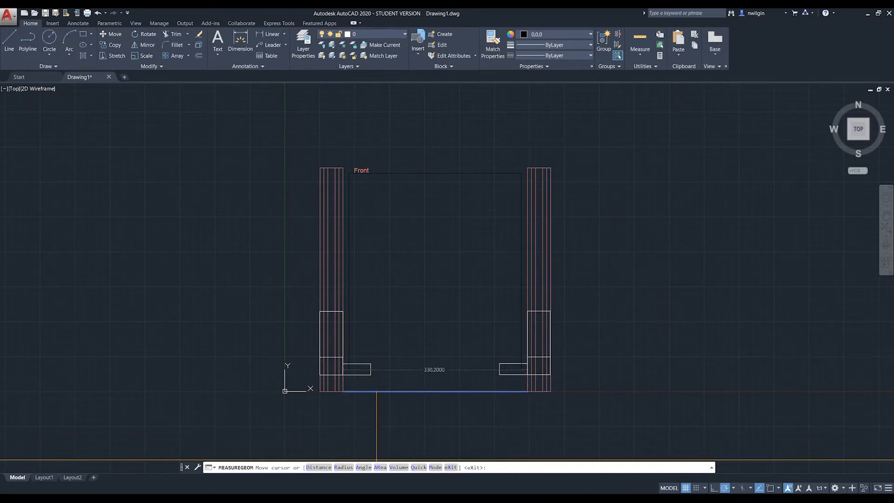
{"action": "left_click", "coordinate": [291, 464]}
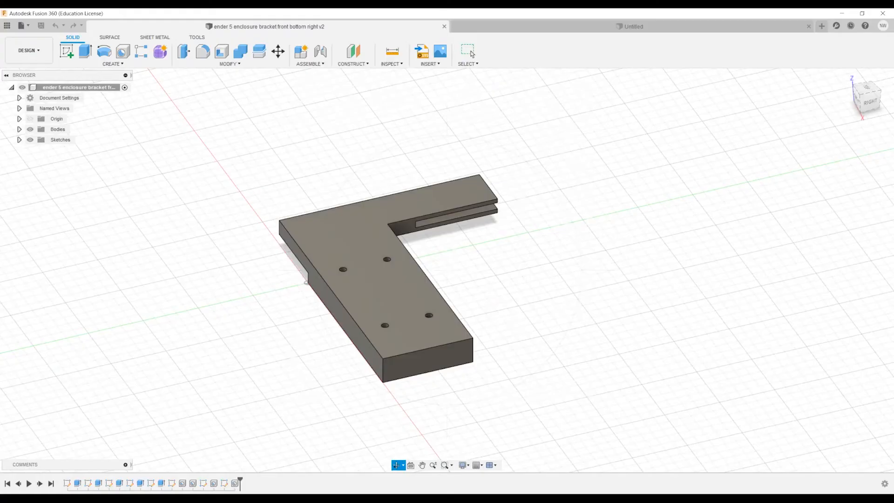
Switch to Fusion 360, measure the length of the stepped recess edge on the bracket's underside, and examine that recess.
{"action": "middle_click_drag", "start_coordinate": [338, 334], "coordinate": [249, 311], "text": "shift"}
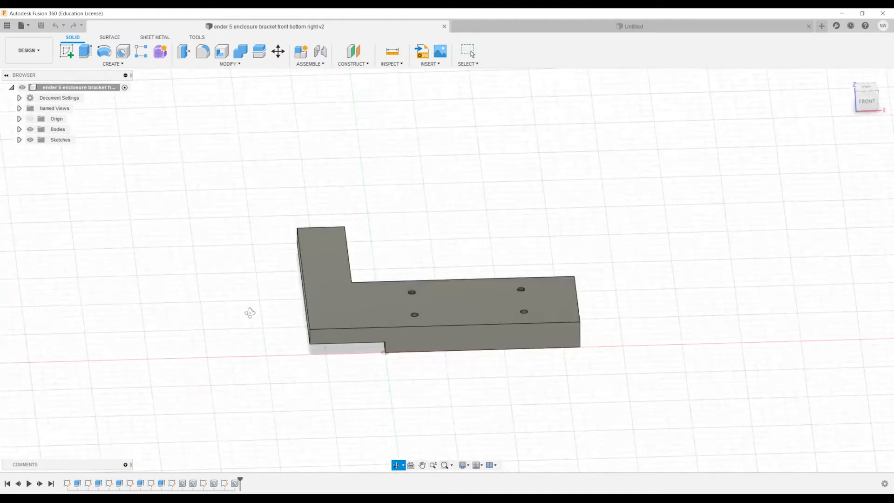
{"action": "left_click", "coordinate": [392, 51]}
{"action": "left_click", "coordinate": [343, 344]}
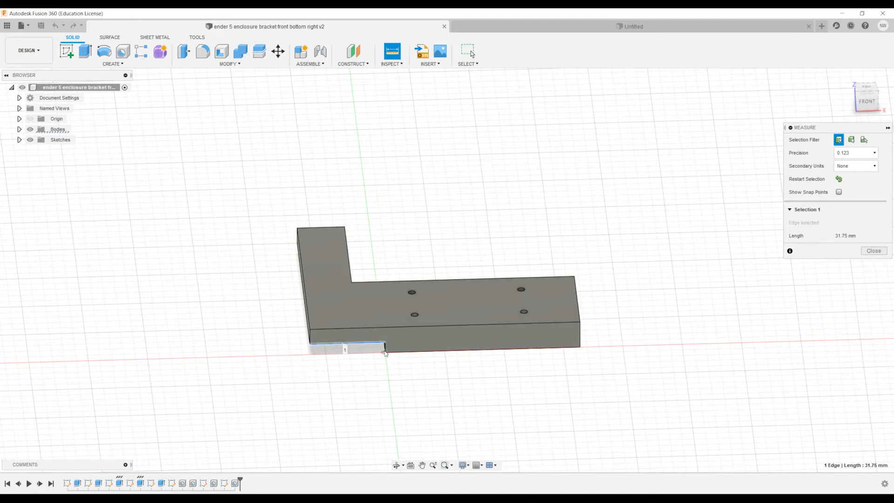
{"action": "left_click", "coordinate": [396, 465]}
{"action": "left_click_drag", "start_coordinate": [402, 447], "coordinate": [419, 329]}
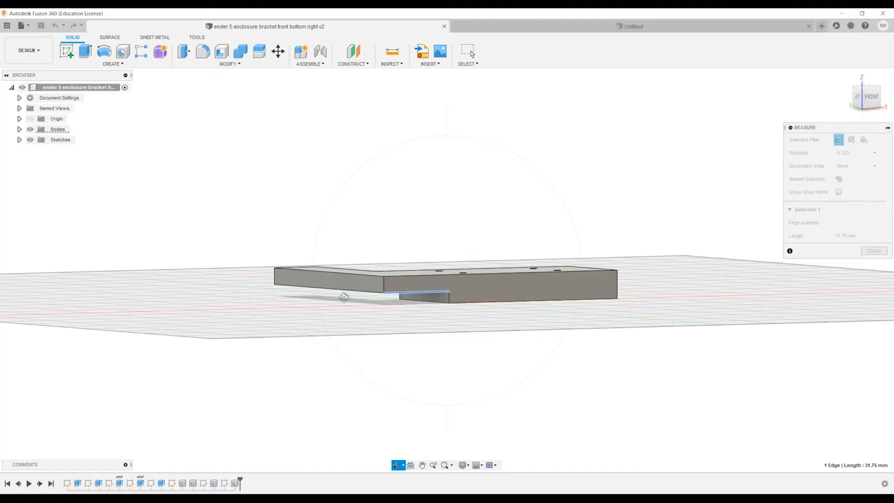
{"action": "left_click_drag", "start_coordinate": [471, 319], "coordinate": [450, 356]}
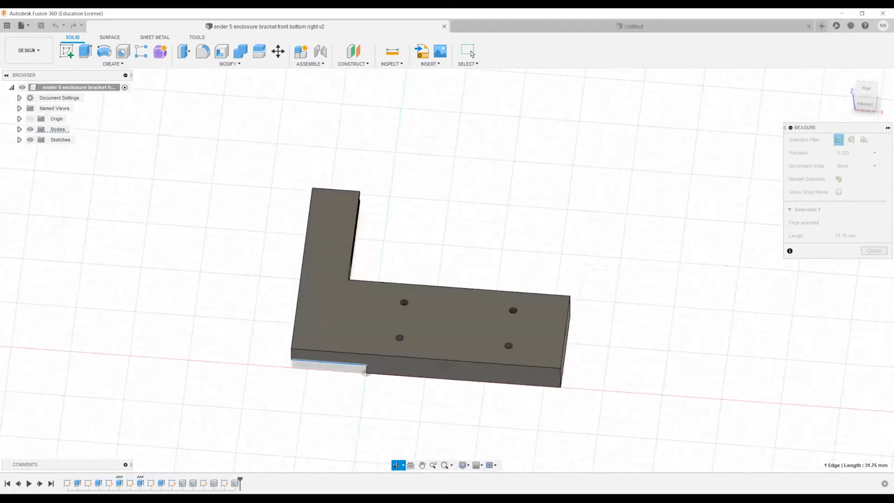
{"action": "mouse_move", "coordinate": [598, 419]}
{"action": "left_mouse_down"}
{"action": "mouse_move", "coordinate": [585, 417]}
{"action": "mouse_move", "coordinate": [591, 411]}
{"action": "left_mouse_up"}
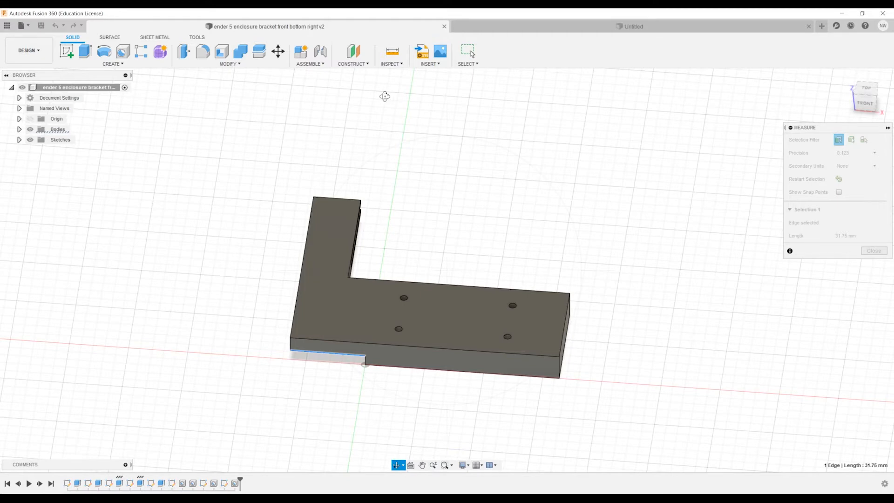
Measure the length of the bracket's lower front edge beside the stepped recess, and return to the untitled design.
{"action": "left_click", "coordinate": [393, 51]}
{"action": "left_click", "coordinate": [454, 374]}
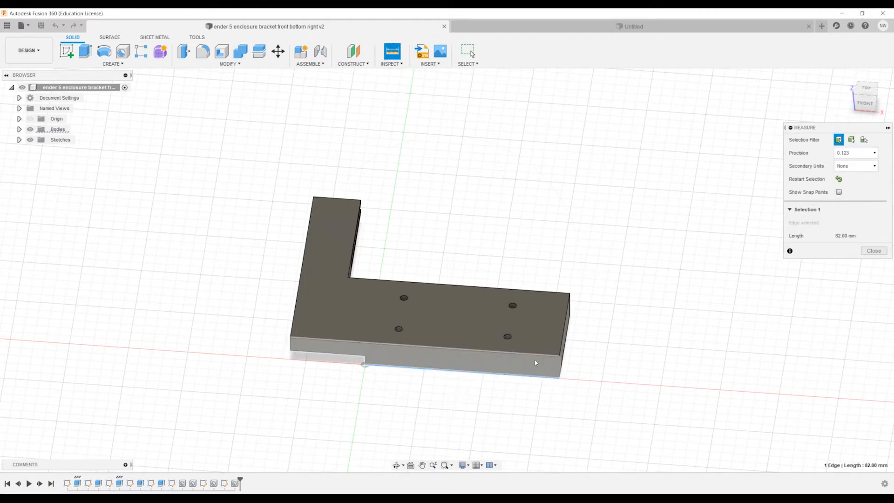
{"action": "left_click", "coordinate": [590, 27]}
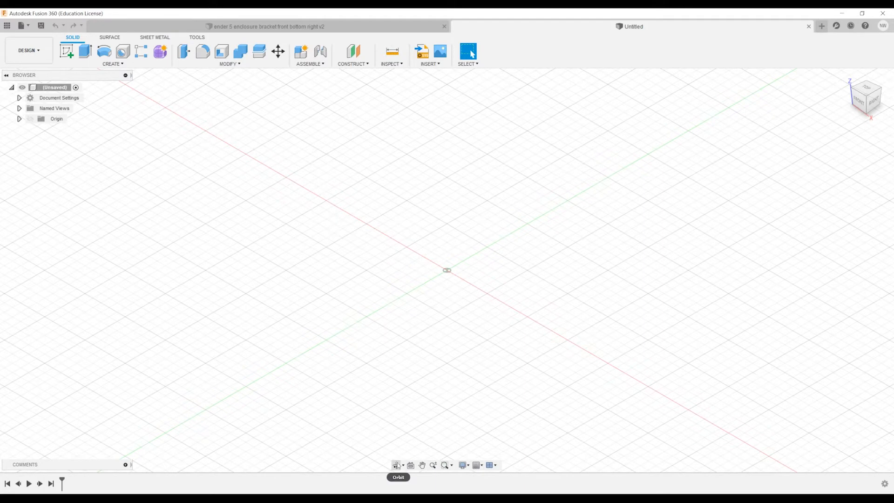
Start a sketch on the horizontal origin plane and draw a rectangle from the origin, 82 mm wide and 41 mm high.
{"action": "scroll", "coordinate": [416, 386], "scroll_direction": "down", "scroll_amount": 2}
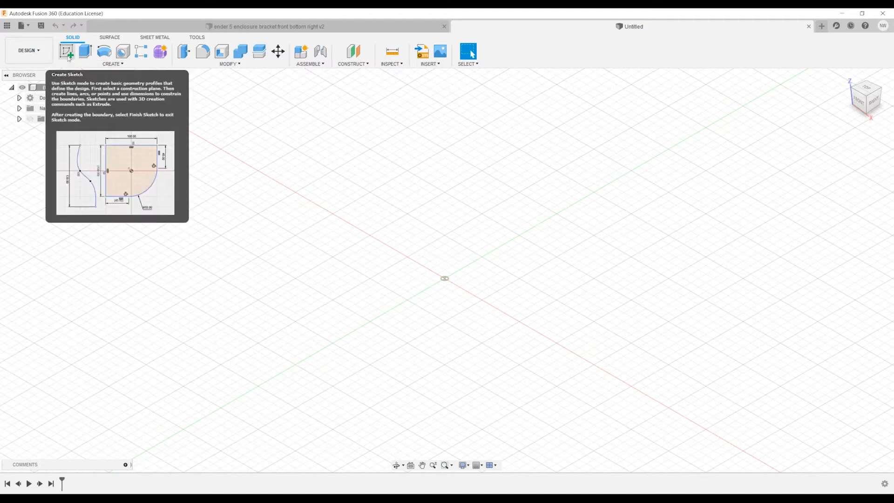
{"action": "left_click", "coordinate": [67, 52]}
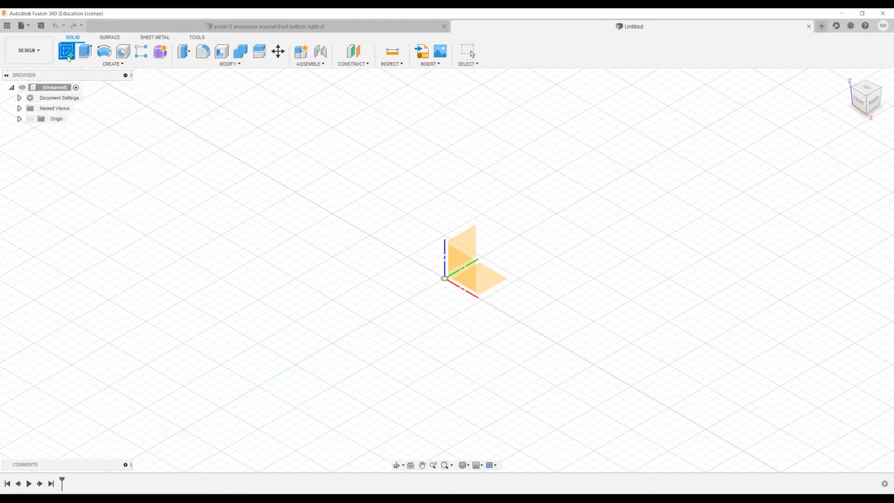
{"action": "left_click", "coordinate": [486, 288]}
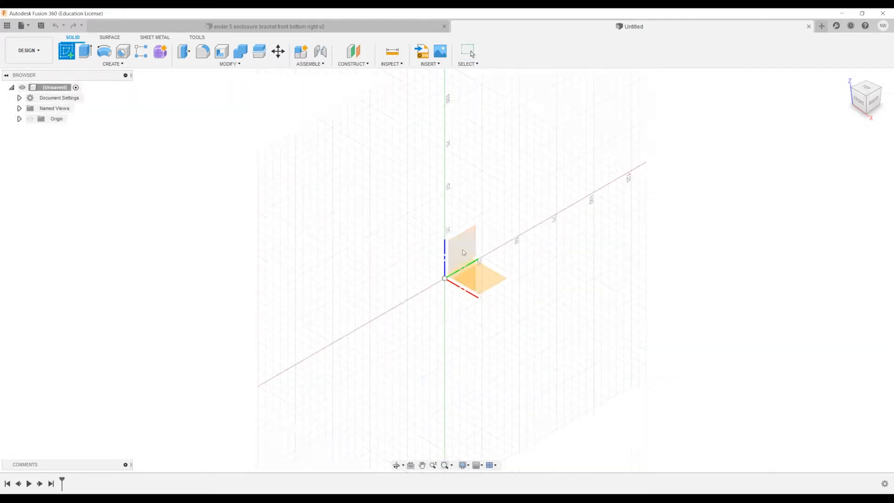
{"action": "left_click", "coordinate": [490, 280]}
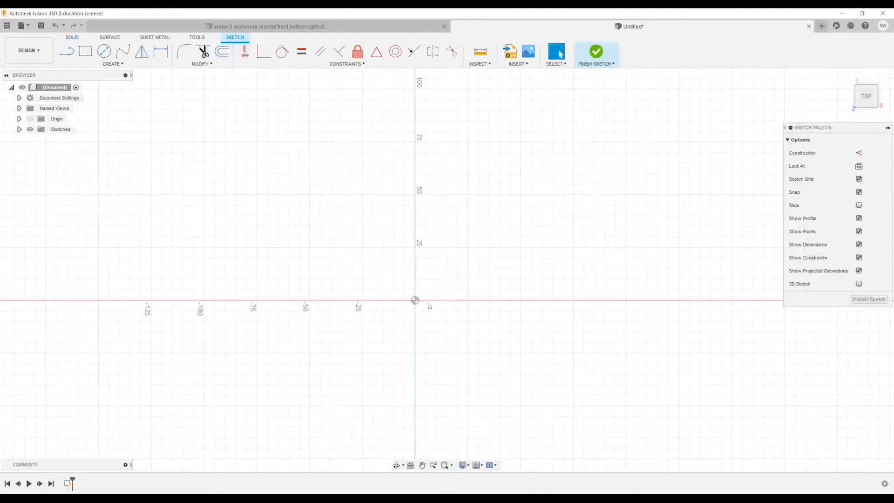
{"action": "left_click", "coordinate": [86, 51]}
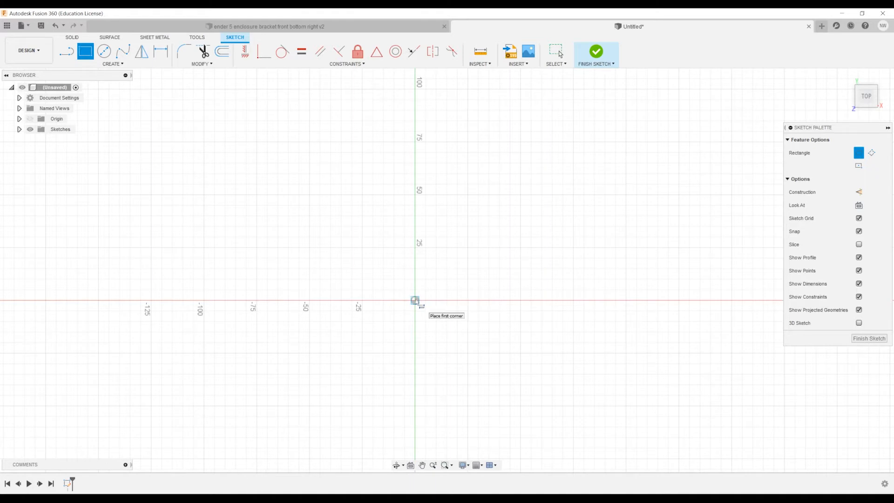
{"action": "left_click", "coordinate": [414, 301]}
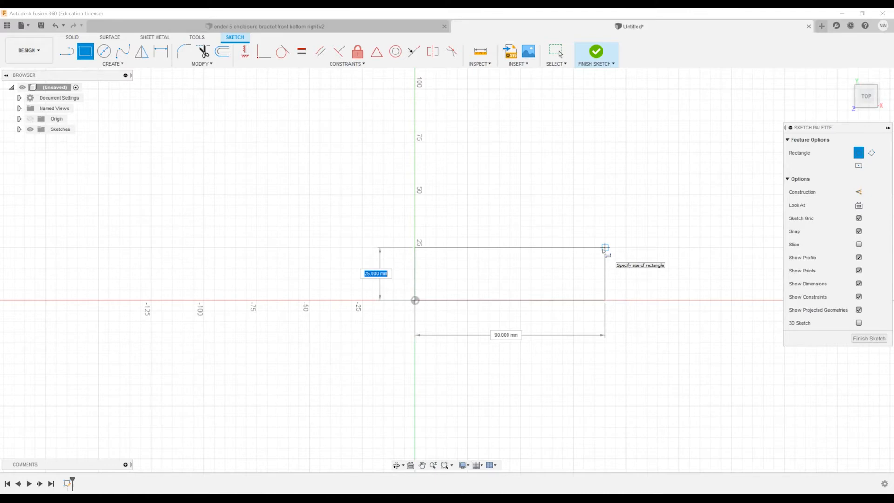
{"action": "type", "text": "41"}
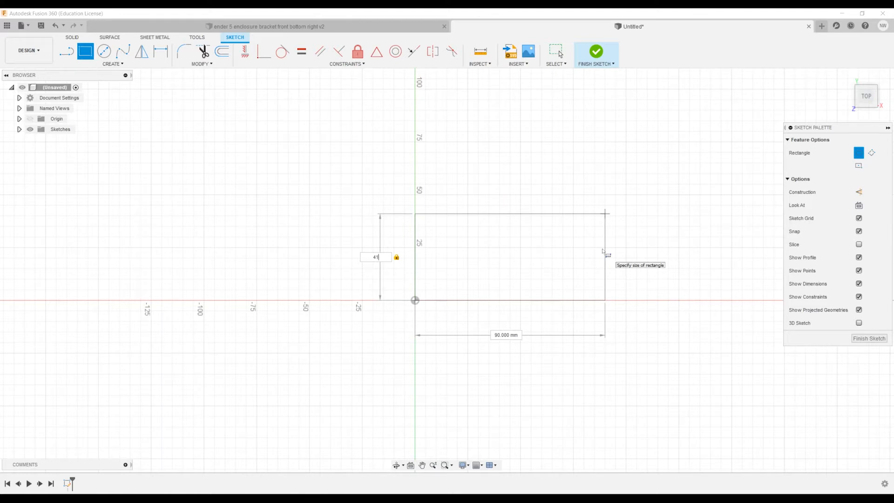
{"action": "key", "text": "Tab"}
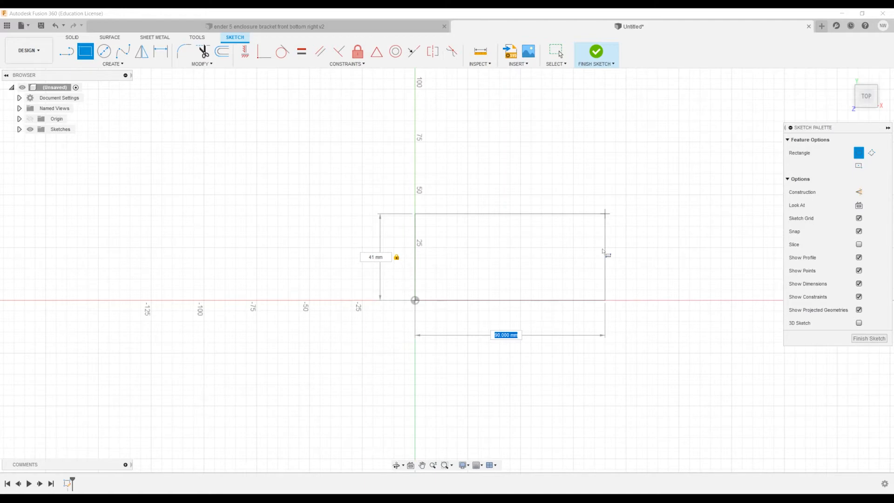
{"action": "type", "text": "82"}
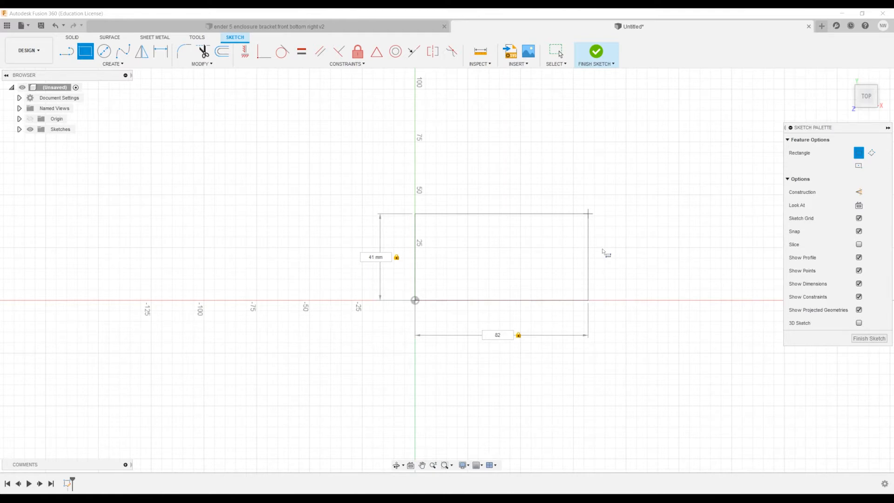
{"action": "key", "text": "Return"}
{"action": "key", "text": "Escape"}
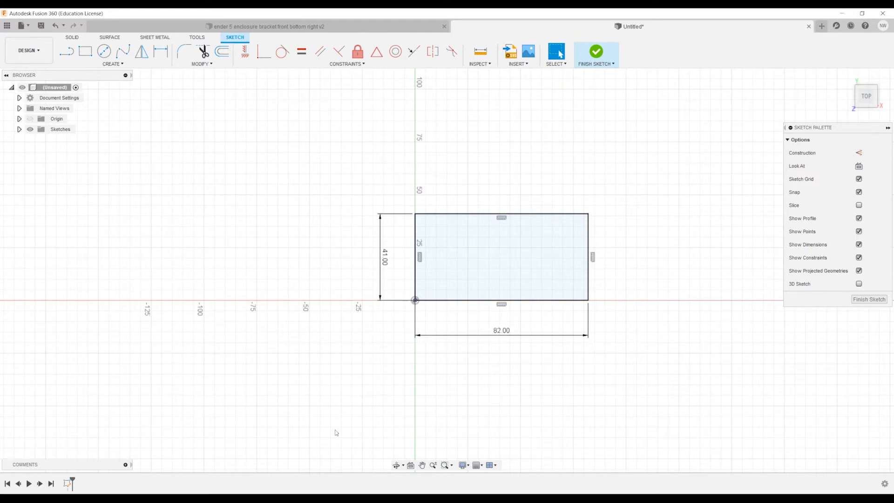
{"action": "left_click", "coordinate": [396, 465]}
{"action": "mouse_move", "coordinate": [397, 435]}
{"action": "left_mouse_down"}
{"action": "mouse_move", "coordinate": [391, 371]}
{"action": "mouse_move", "coordinate": [456, 401]}
{"action": "mouse_move", "coordinate": [455, 415]}
{"action": "mouse_move", "coordinate": [409, 415]}
{"action": "mouse_move", "coordinate": [357, 367]}
{"action": "left_mouse_up"}
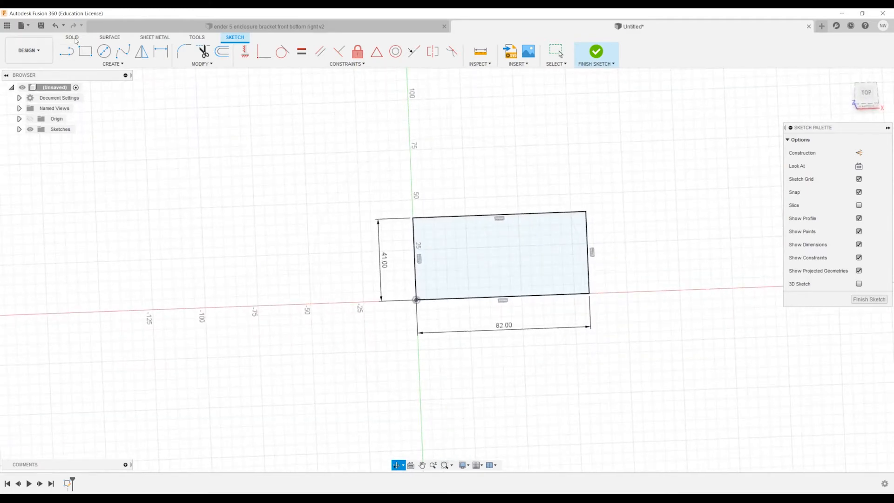
{"action": "left_click", "coordinate": [73, 38]}
{"action": "left_click", "coordinate": [85, 51]}
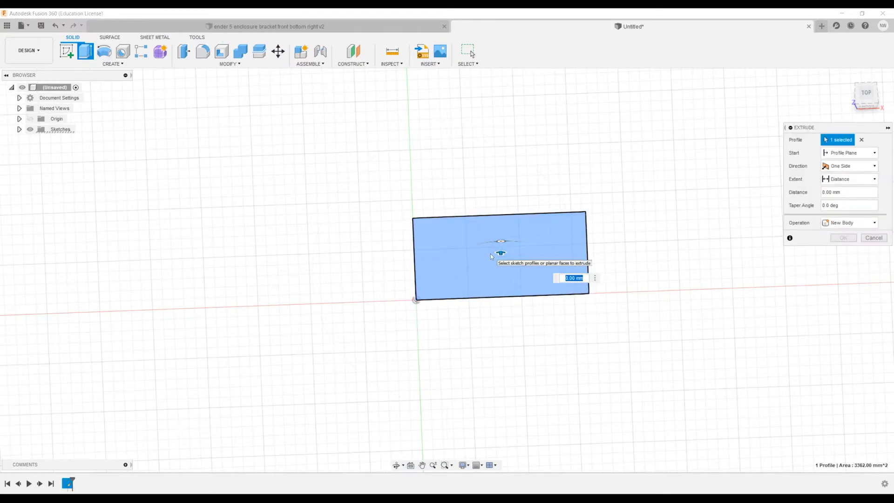
Switch to the existing bracket design and measure the height of the vertical corner edge at its far end.
{"action": "left_click", "coordinate": [341, 28]}
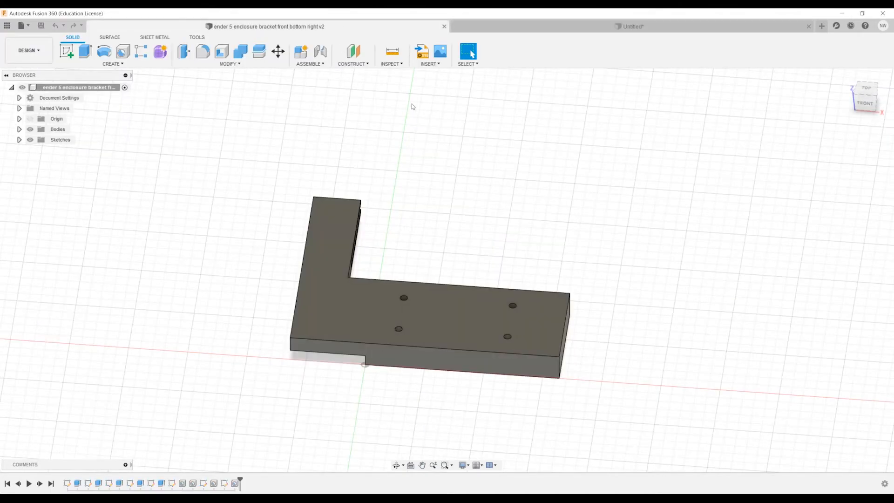
{"action": "left_click", "coordinate": [392, 52]}
{"action": "left_click", "coordinate": [559, 368]}
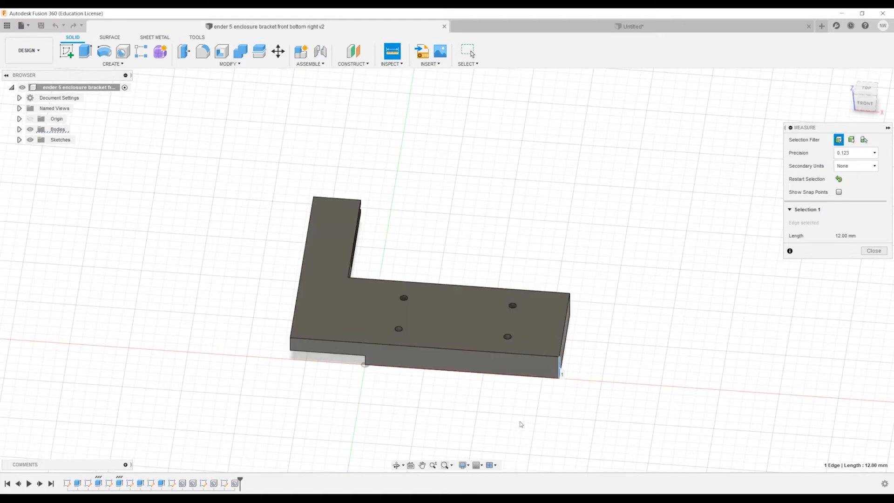
Measure the distance from the vertical end edge to the outer face of the bracket's slotted arm.
{"action": "left_click", "coordinate": [397, 466]}
{"action": "left_click_drag", "start_coordinate": [410, 418], "coordinate": [472, 319]}
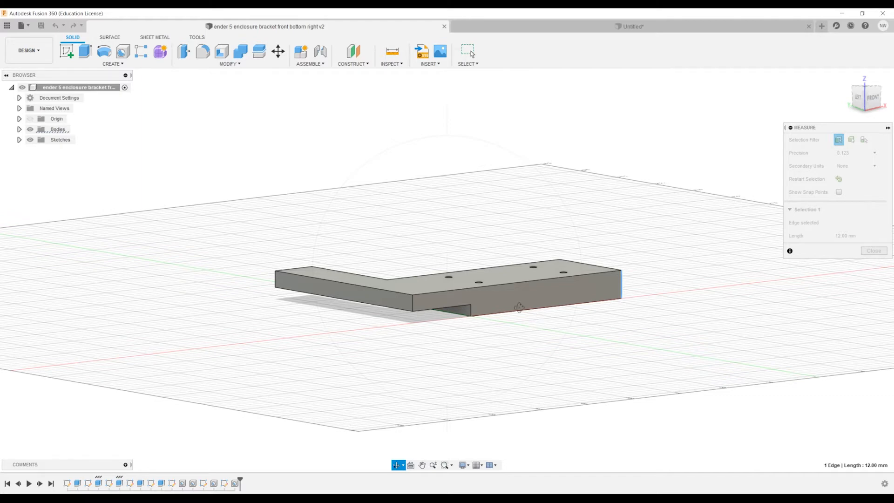
{"action": "left_click", "coordinate": [422, 465]}
{"action": "key", "text": "Escape"}
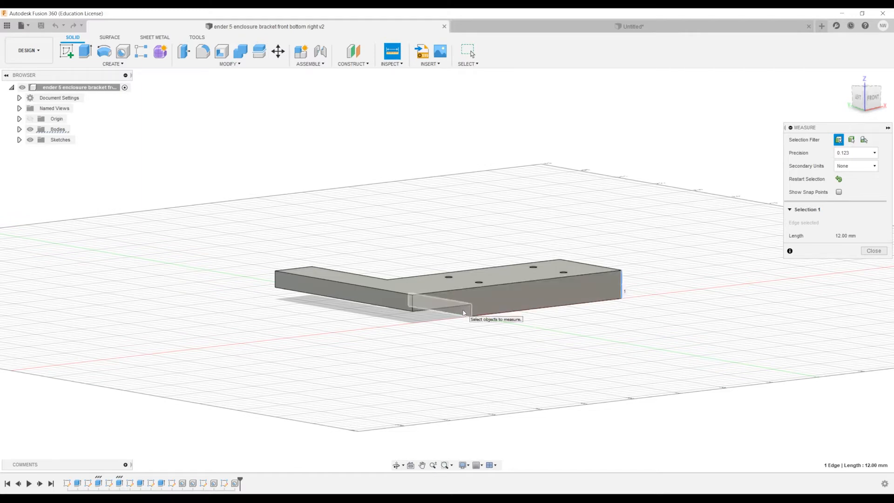
{"action": "left_click", "coordinate": [395, 301]}
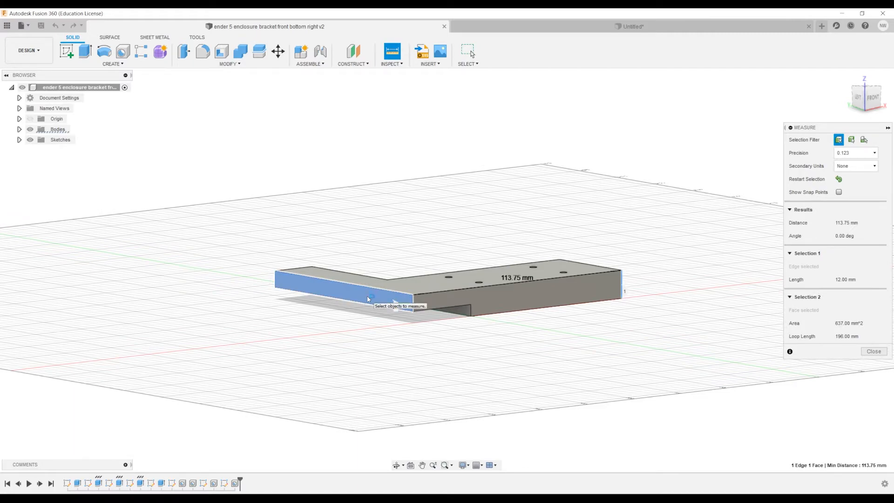
Examine the bracket's slotted arm and stepped recess from the back and front sides.
{"action": "left_click", "coordinate": [396, 464]}
{"action": "left_click_drag", "start_coordinate": [397, 385], "coordinate": [510, 307]}
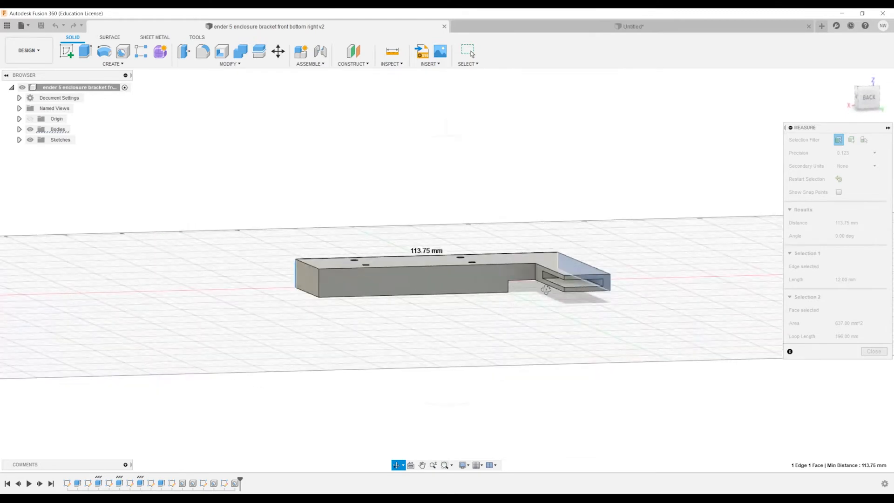
{"action": "middle_click_drag", "start_coordinate": [546, 289], "coordinate": [468, 261]}
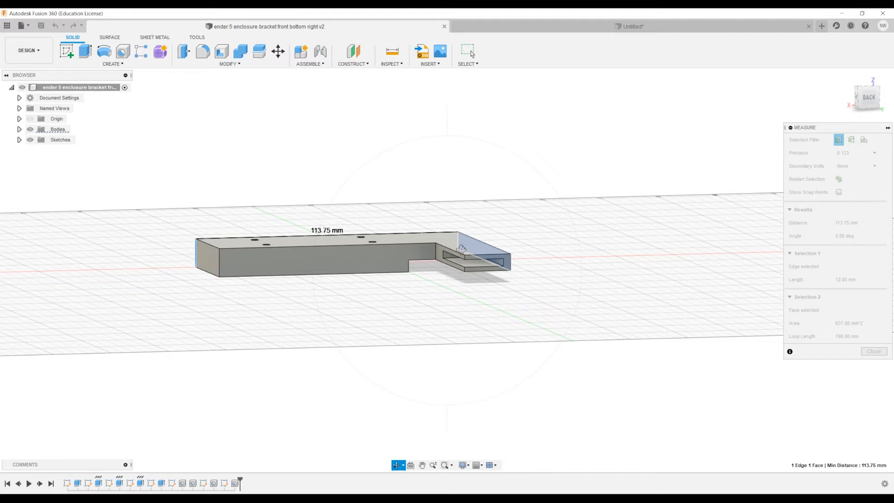
{"action": "left_click_drag", "start_coordinate": [451, 275], "coordinate": [557, 286]}
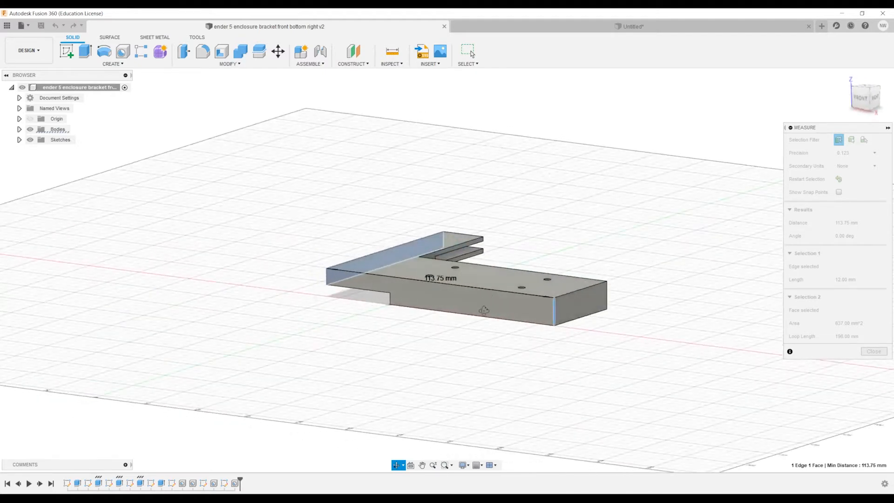
{"action": "left_click_drag", "start_coordinate": [488, 307], "coordinate": [460, 277]}
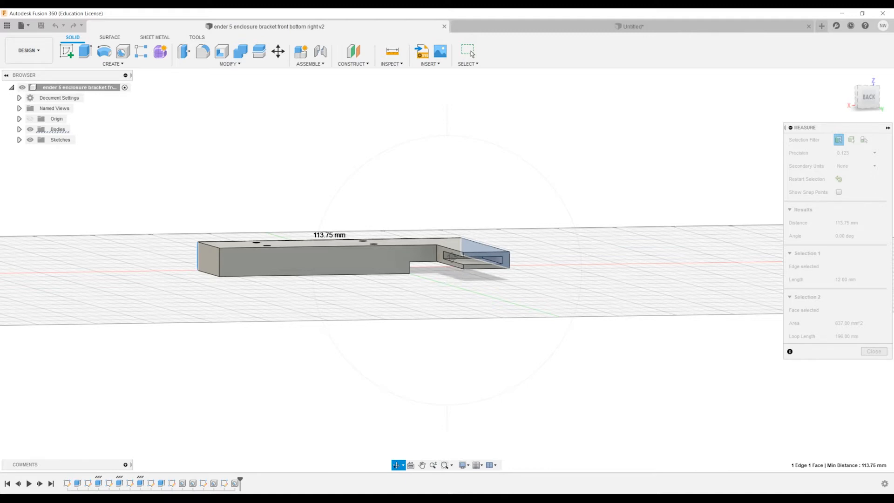
{"action": "left_click_drag", "start_coordinate": [452, 266], "coordinate": [620, 285]}
Return to the untitled design and extrude the rectangle profile 12 mm as a new body.
{"action": "left_click", "coordinate": [485, 23]}
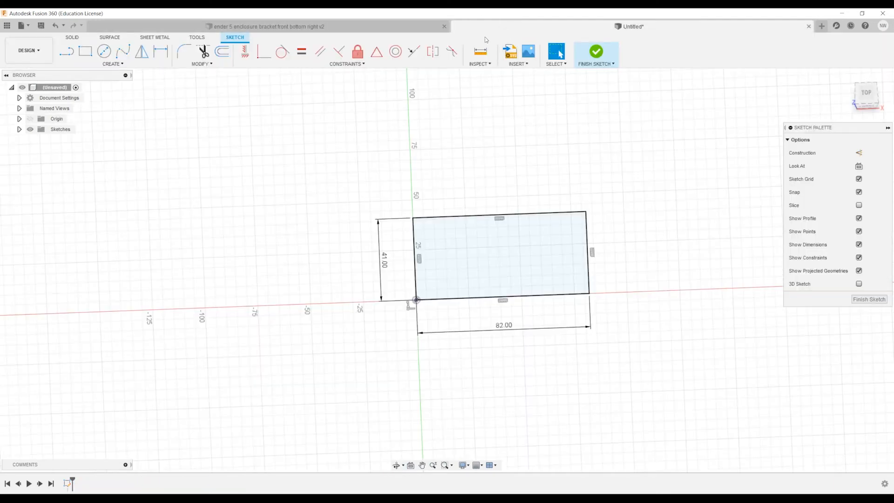
{"action": "left_click", "coordinate": [72, 37]}
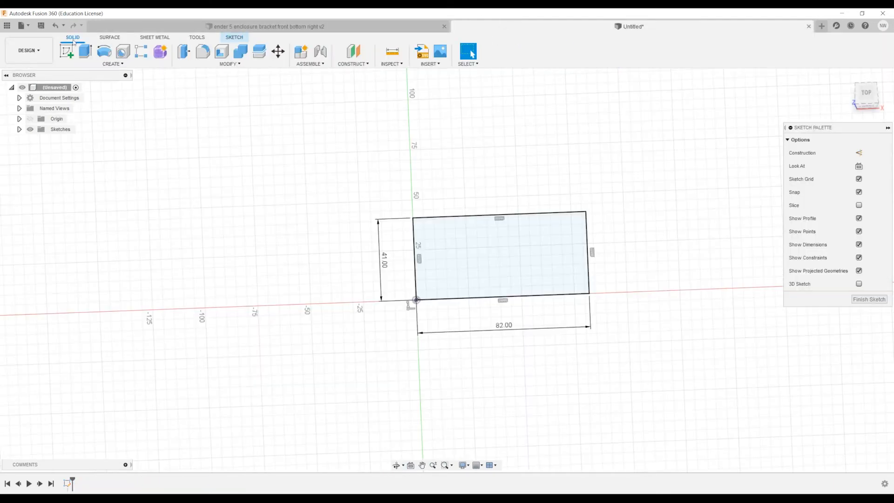
{"action": "left_click", "coordinate": [85, 50]}
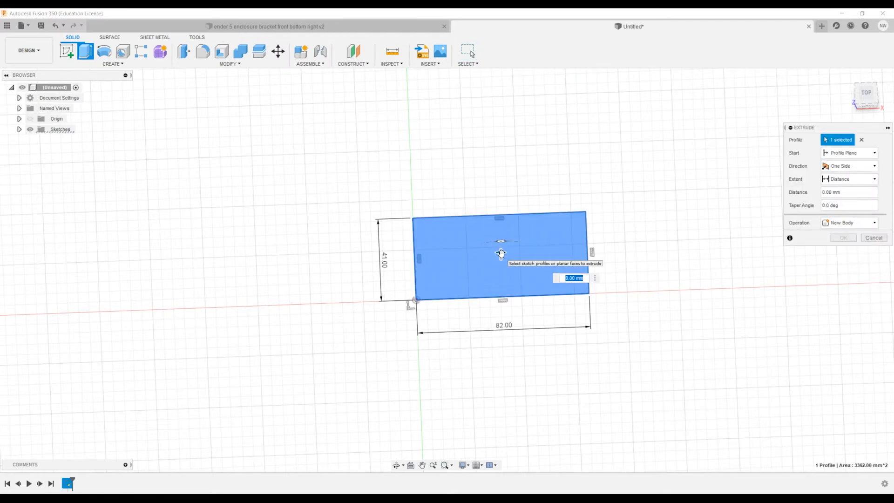
{"action": "type", "text": "3"}
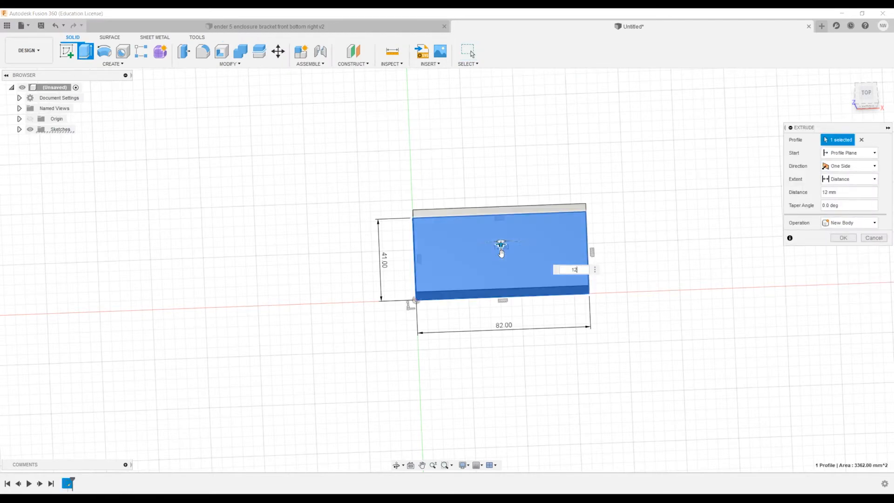
{"action": "key", "text": "Return"}
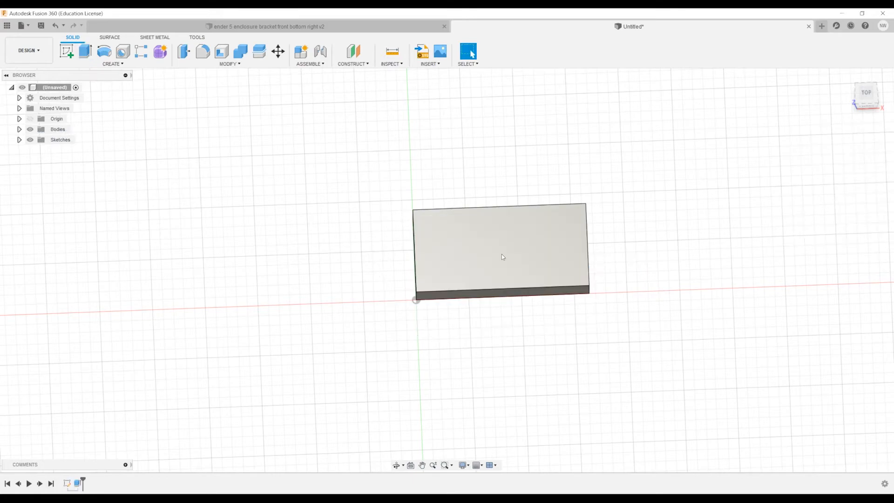
Start a new sketch on the top face of the block.
{"action": "left_click", "coordinate": [396, 465]}
{"action": "left_click_drag", "start_coordinate": [406, 391], "coordinate": [473, 296]}
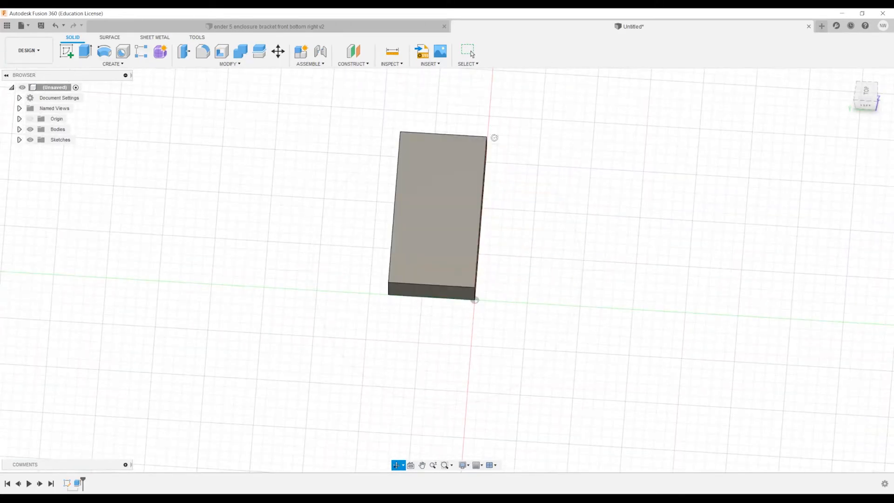
{"action": "left_click_drag", "start_coordinate": [535, 159], "coordinate": [484, 247]}
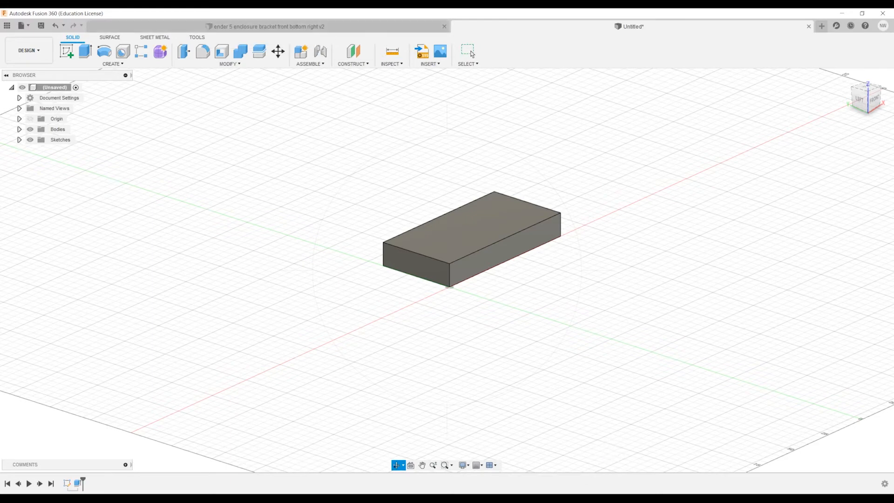
{"action": "left_click_drag", "start_coordinate": [511, 340], "coordinate": [533, 381]}
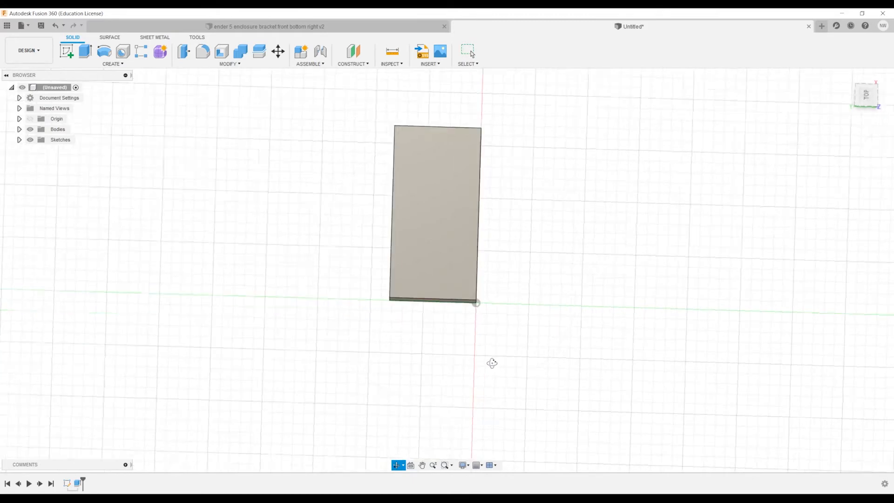
{"action": "left_click_drag", "start_coordinate": [491, 361], "coordinate": [479, 341]}
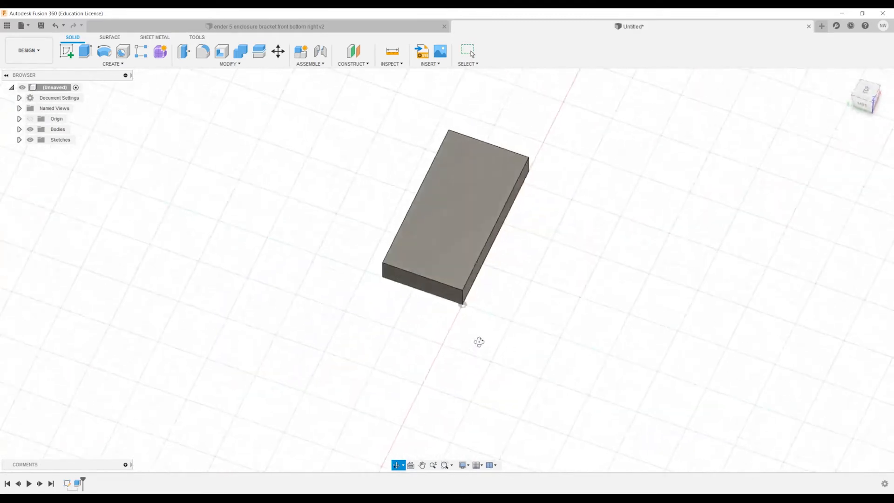
{"action": "left_click", "coordinate": [66, 51]}
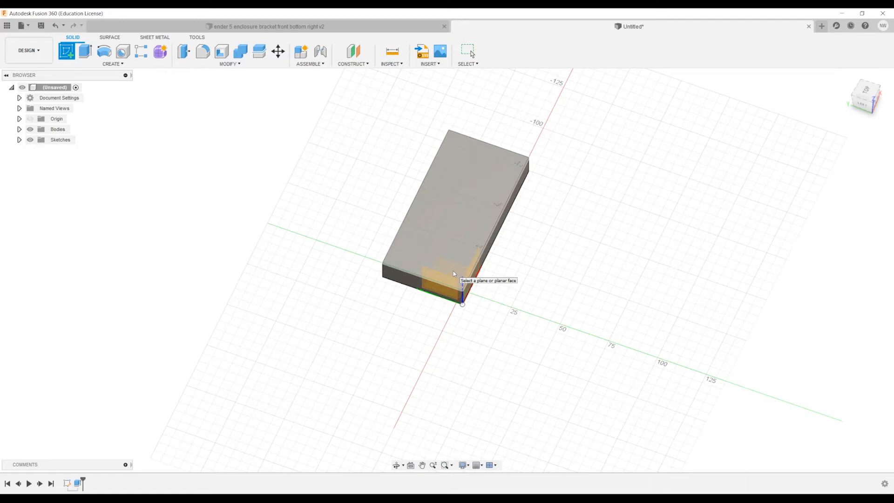
{"action": "left_click", "coordinate": [453, 274]}
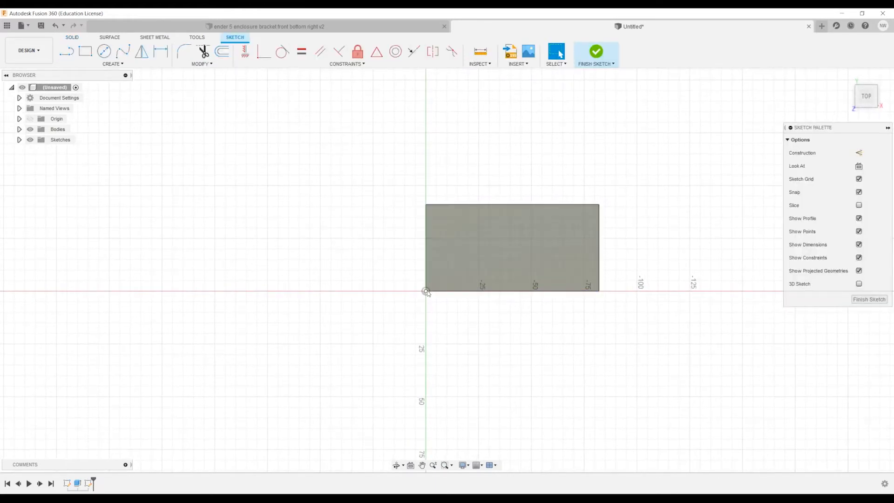
Draw a rectangle from the origin corner outward along the block's short end, 41 mm by 31.75 mm.
{"action": "left_click", "coordinate": [85, 51]}
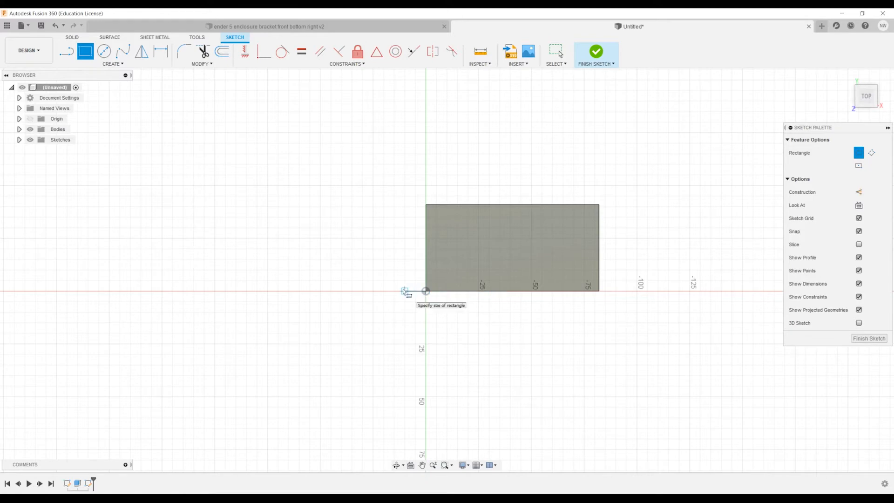
{"action": "left_click", "coordinate": [425, 291]}
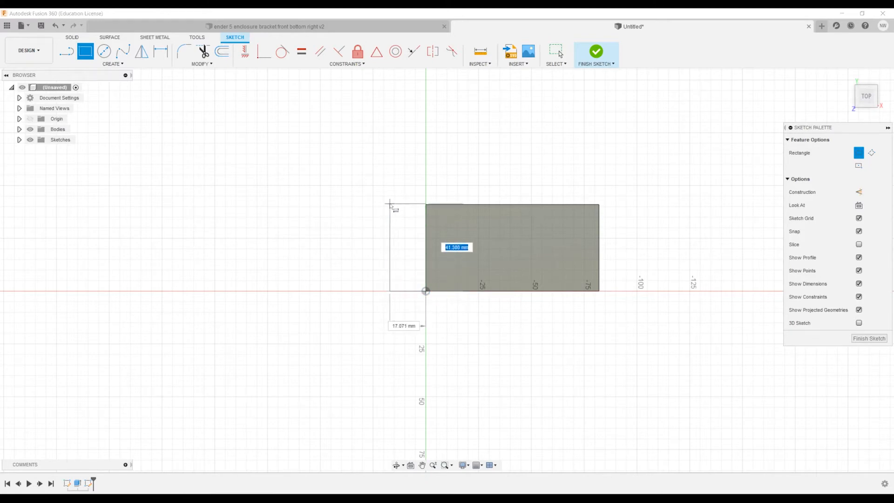
{"action": "type", "text": "41"}
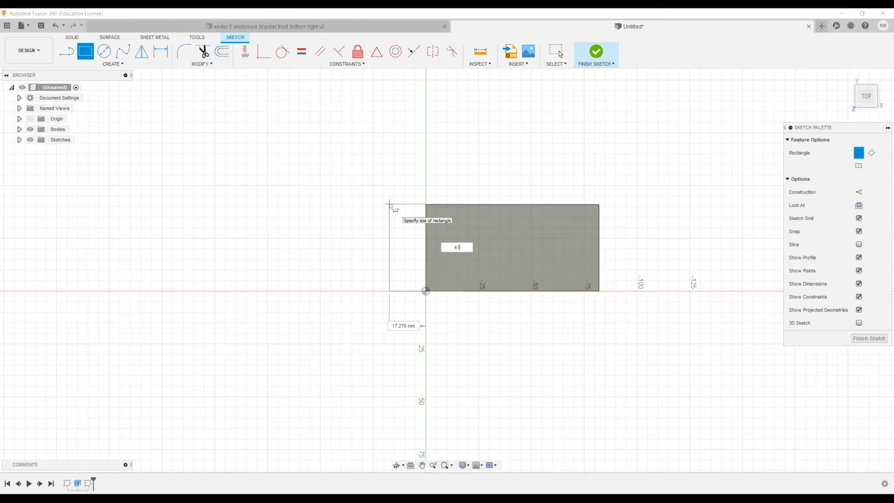
{"action": "key", "text": "Tab"}
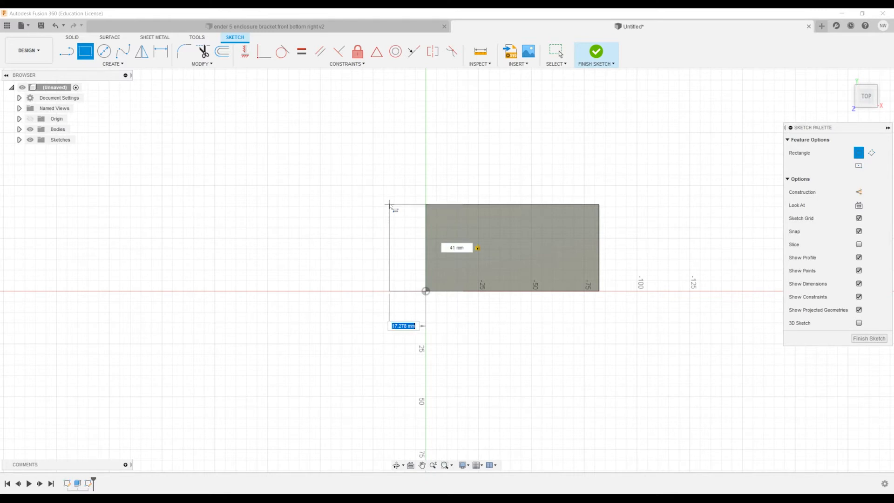
{"action": "type", "text": "31.765"}
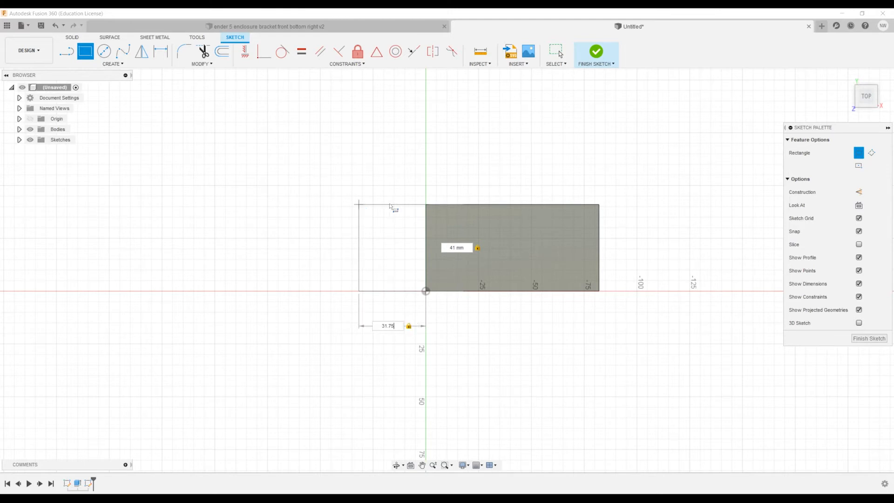
{"action": "key", "text": "Return"}
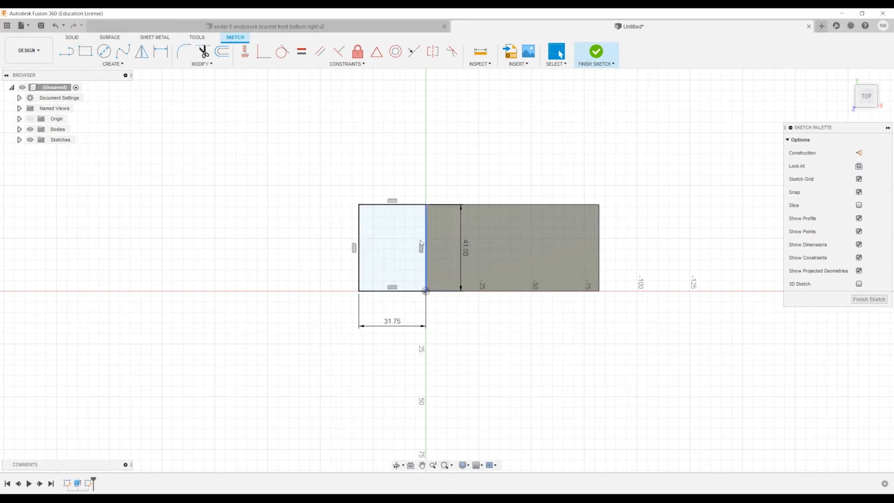
Extrude the new rectangle profile -7 mm down from the top face and join it to the block.
{"action": "left_click", "coordinate": [72, 38]}
{"action": "left_click", "coordinate": [85, 50]}
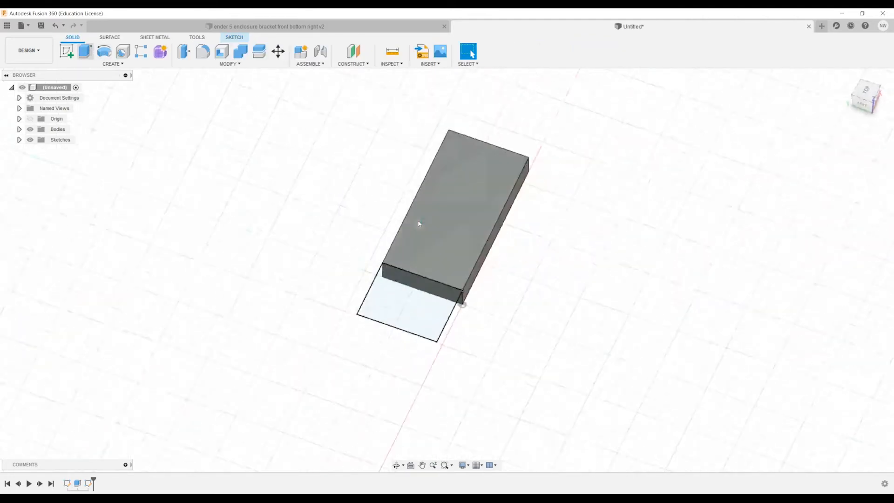
{"action": "left_click", "coordinate": [415, 309]}
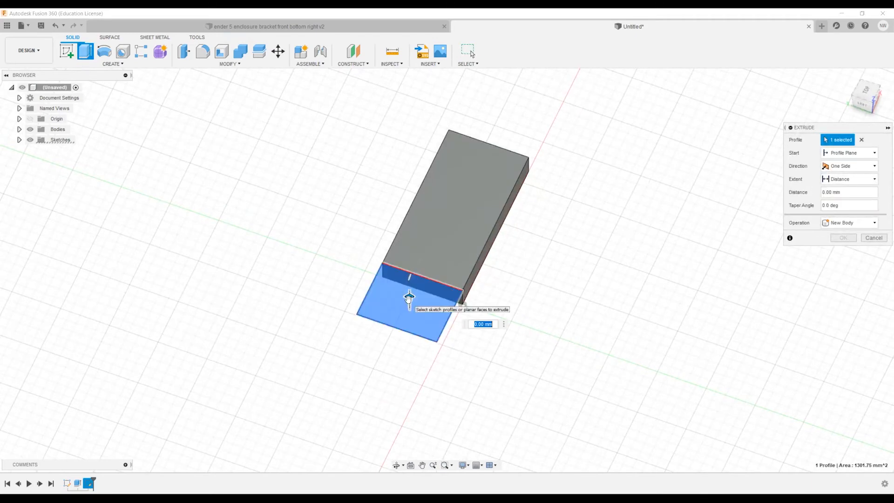
{"action": "mouse_move", "coordinate": [409, 297]}
{"action": "left_mouse_down"}
{"action": "mouse_move", "coordinate": [409, 255]}
{"action": "mouse_move", "coordinate": [409, 279]}
{"action": "left_mouse_up"}
{"action": "left_click", "coordinate": [396, 464]}
{"action": "left_click_drag", "start_coordinate": [433, 437], "coordinate": [374, 326]}
{"action": "middle_click_drag", "start_coordinate": [355, 222], "coordinate": [415, 255]}
{"action": "key", "text": "Escape"}
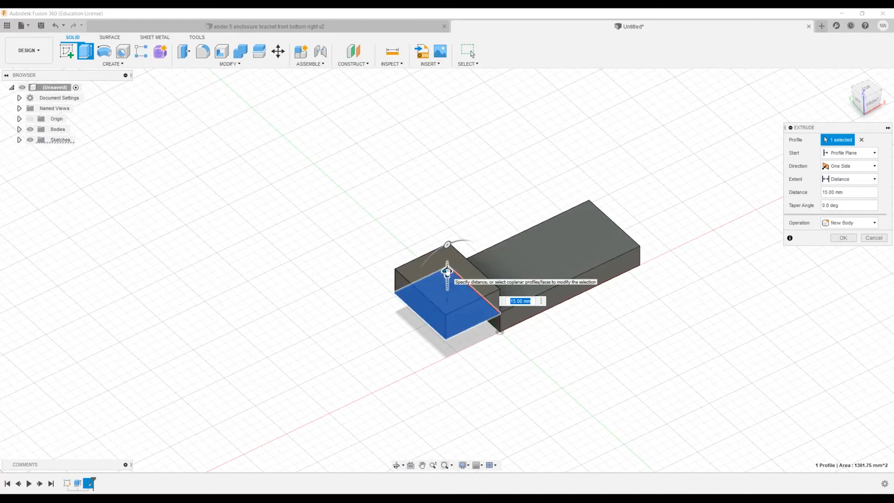
{"action": "left_click_drag", "start_coordinate": [446, 271], "coordinate": [447, 303]}
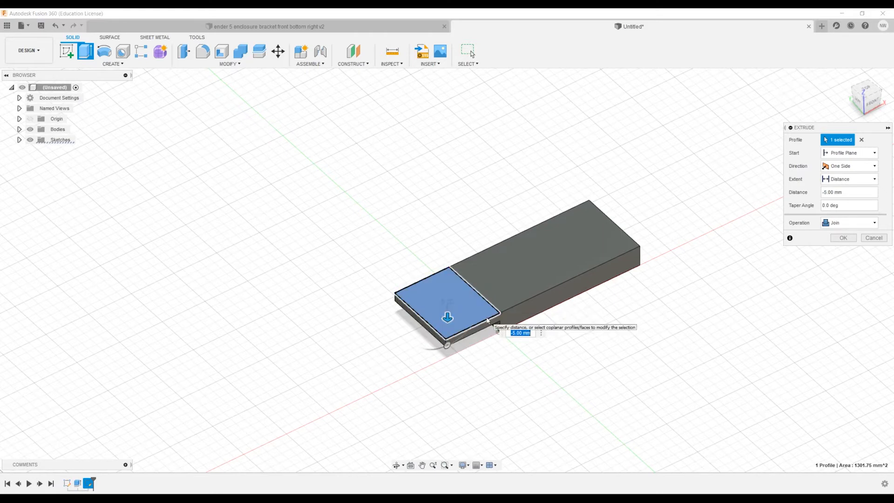
{"action": "key", "text": "Return"}
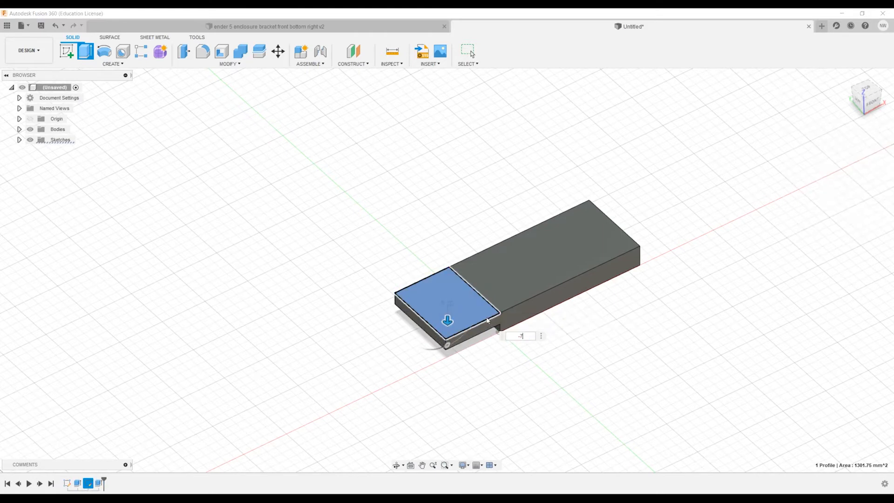
Measure the height of the vertical step edge beneath the joined extension.
{"action": "left_click", "coordinate": [396, 464]}
{"action": "left_click_drag", "start_coordinate": [398, 450], "coordinate": [515, 383]}
{"action": "left_click", "coordinate": [392, 52]}
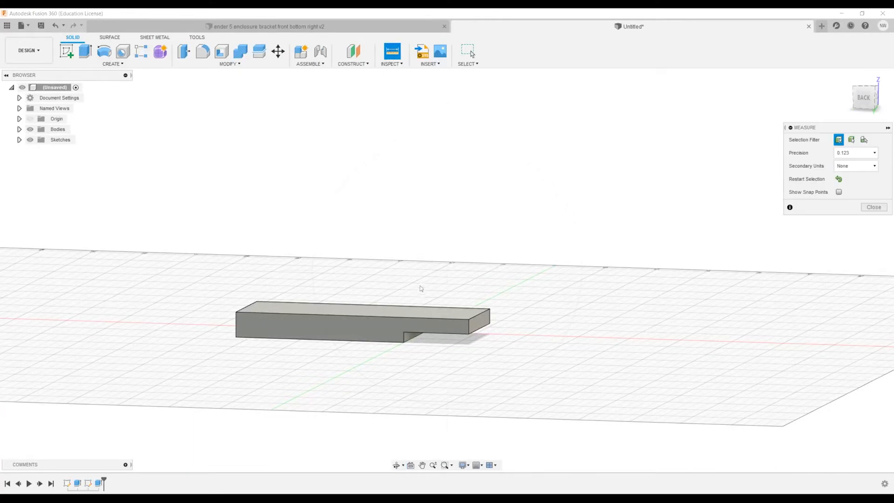
{"action": "left_click", "coordinate": [403, 339]}
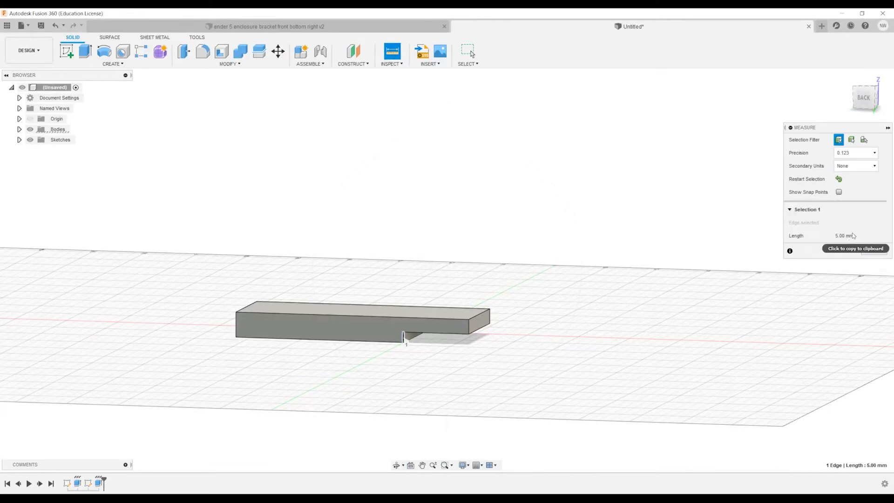
{"action": "left_click", "coordinate": [873, 251]}
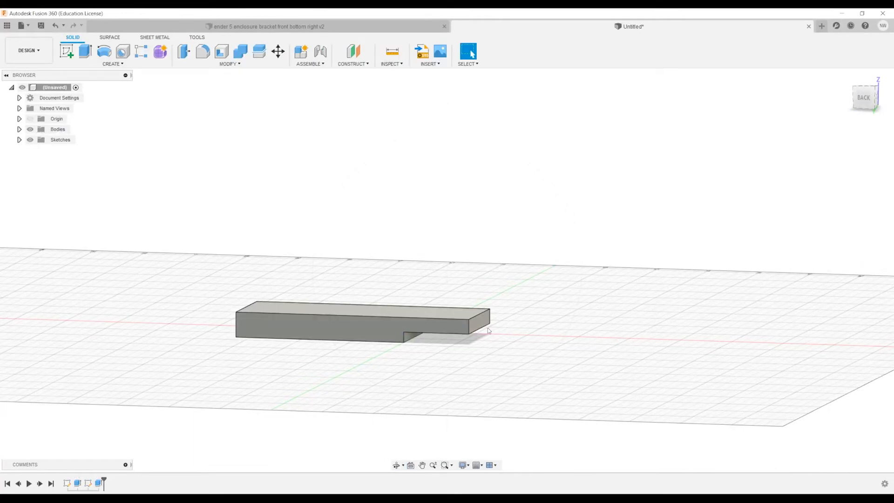
Switch to the existing bracket design and measure the slotted arm's end edge and its distance to the slot edge.
{"action": "left_click", "coordinate": [396, 464]}
{"action": "left_click_drag", "start_coordinate": [465, 373], "coordinate": [406, 364]}
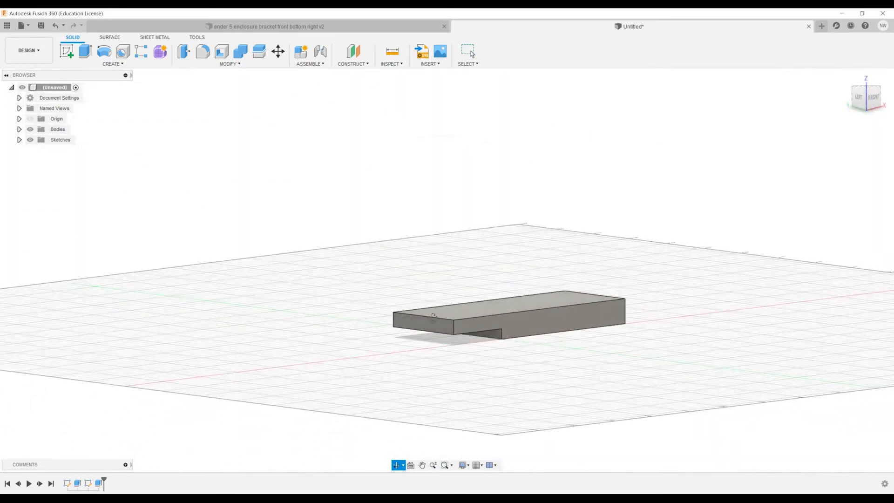
{"action": "left_click_drag", "start_coordinate": [433, 316], "coordinate": [524, 367]}
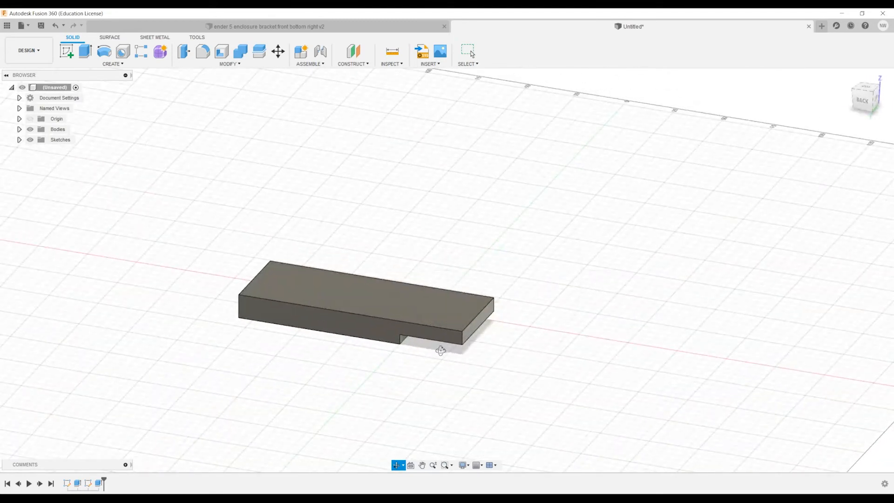
{"action": "left_click_drag", "start_coordinate": [441, 350], "coordinate": [415, 346]}
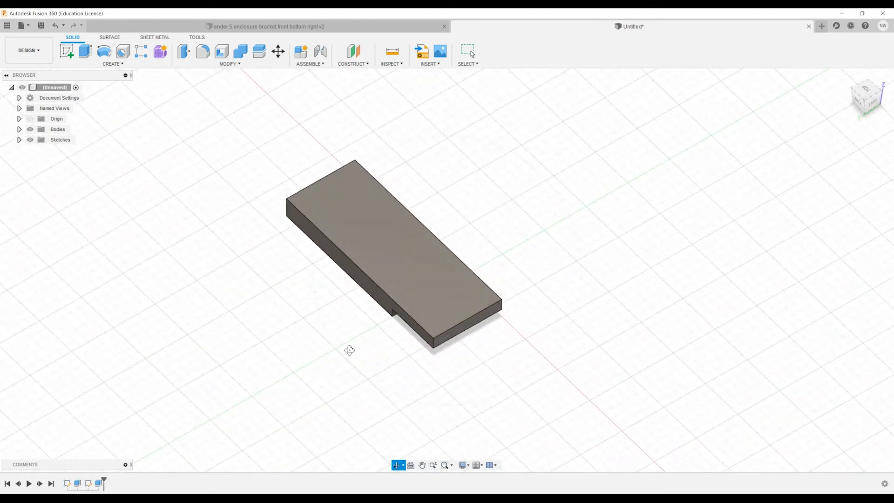
{"action": "left_click", "coordinate": [288, 26]}
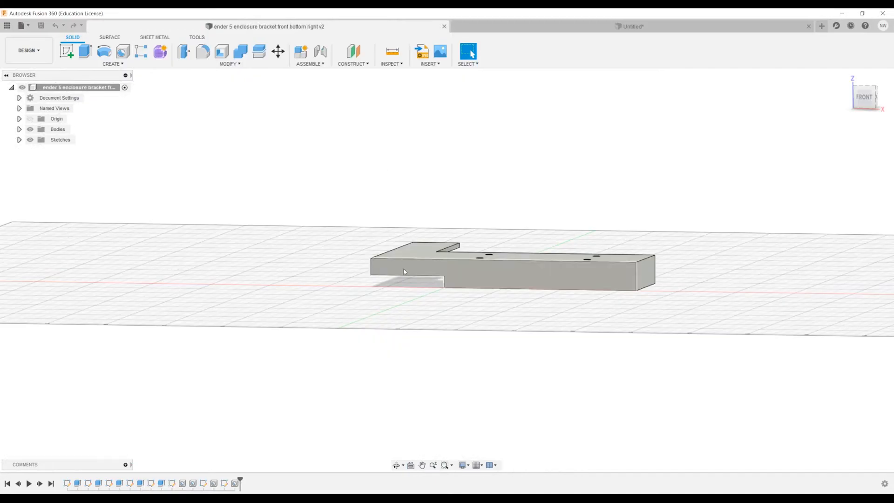
{"action": "left_click", "coordinate": [396, 465]}
{"action": "left_click_drag", "start_coordinate": [414, 340], "coordinate": [297, 374]}
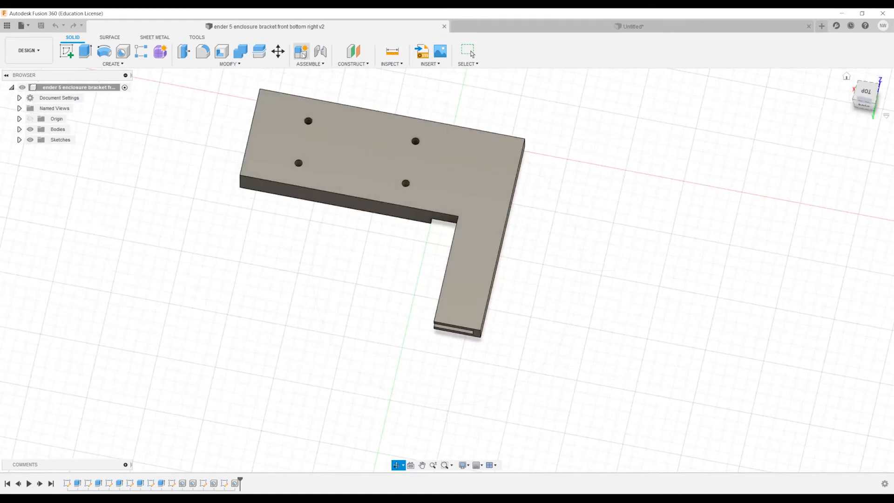
{"action": "left_click", "coordinate": [392, 51]}
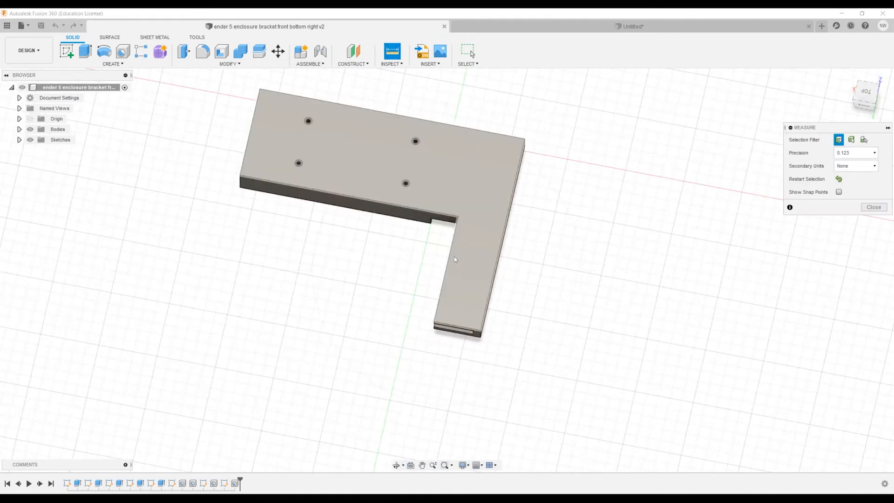
{"action": "left_click", "coordinate": [447, 325]}
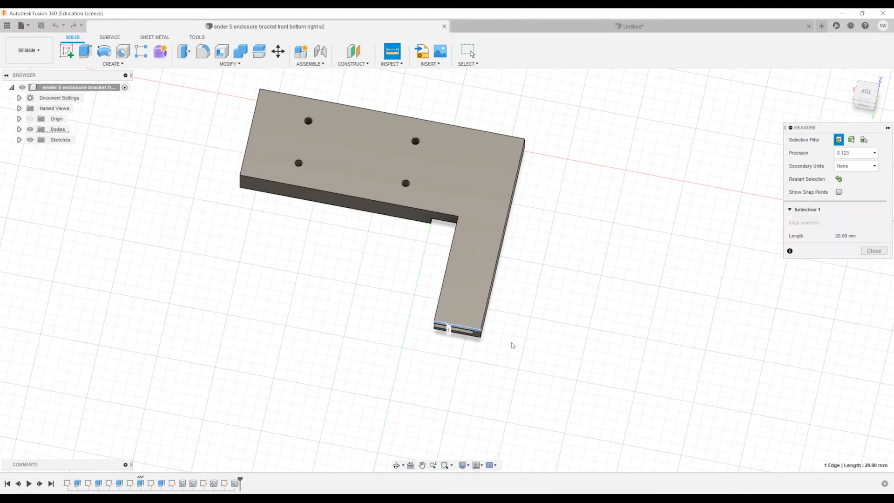
{"action": "left_click", "coordinate": [464, 332]}
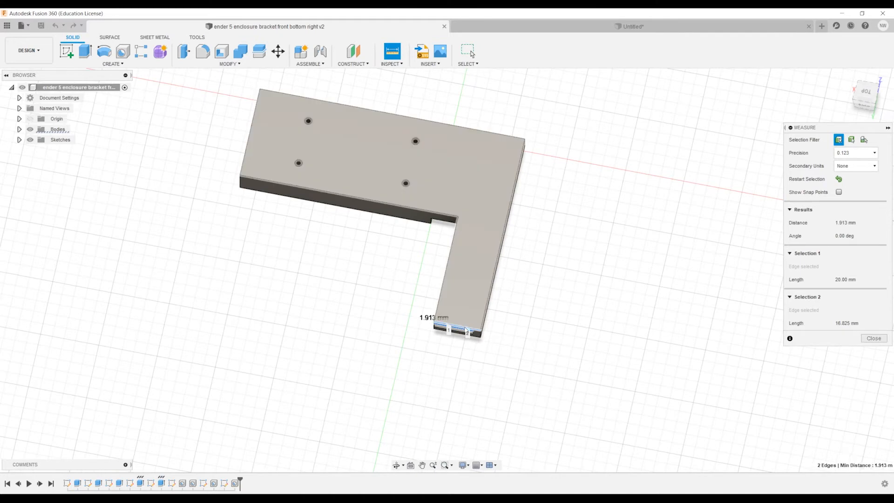
{"action": "left_click", "coordinate": [492, 333]}
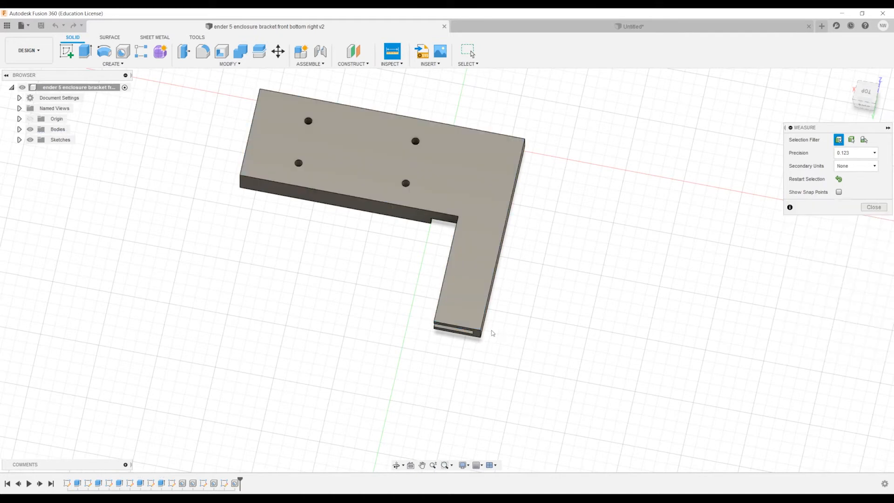
{"action": "left_click", "coordinate": [467, 331]}
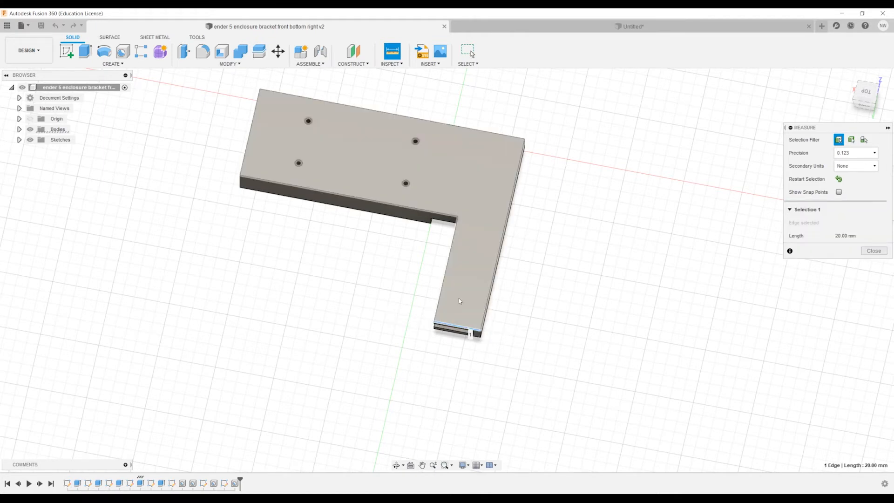
Return to the untitled design and start a sketch on the top face of the extended block.
{"action": "left_click", "coordinate": [519, 27]}
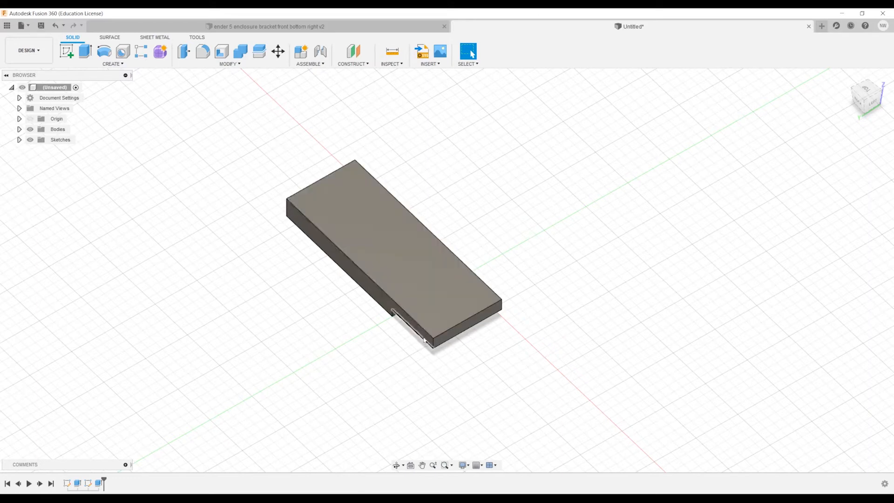
{"action": "left_click", "coordinate": [66, 50]}
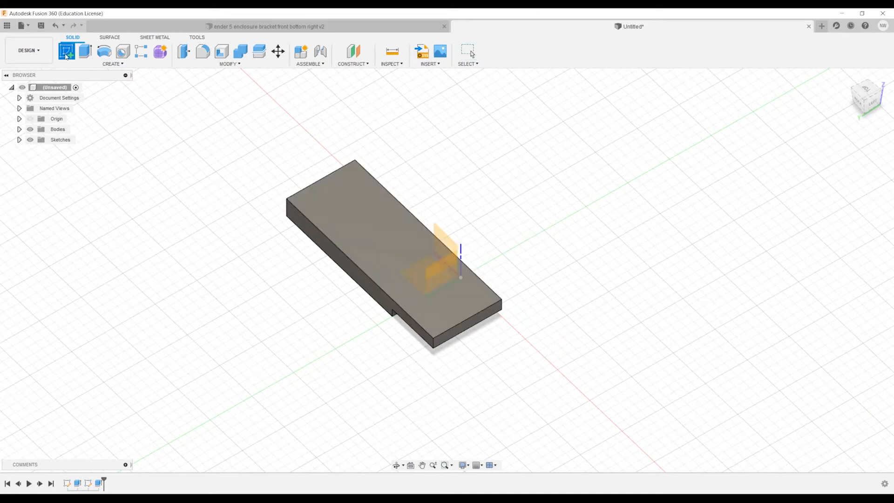
{"action": "left_click", "coordinate": [414, 275]}
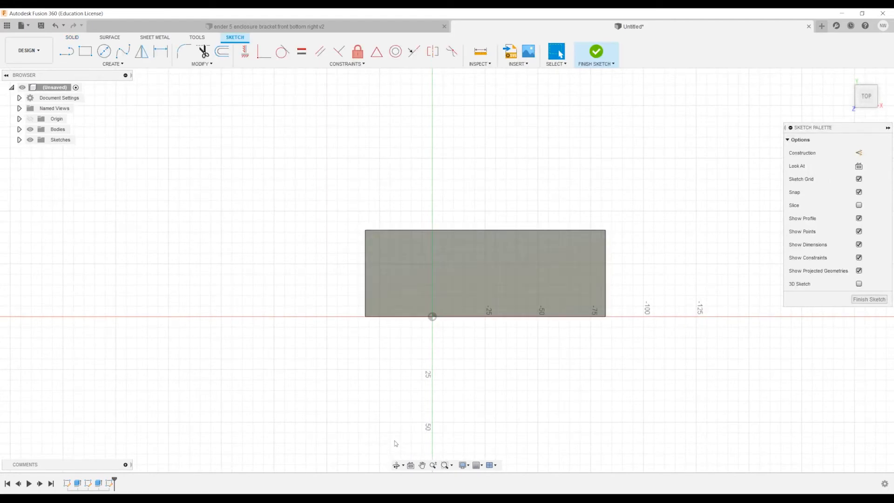
{"action": "left_click", "coordinate": [396, 465]}
{"action": "mouse_move", "coordinate": [401, 433]}
{"action": "left_mouse_down"}
{"action": "mouse_move", "coordinate": [405, 393]}
{"action": "mouse_move", "coordinate": [401, 414]}
{"action": "left_mouse_up"}
{"action": "left_click", "coordinate": [390, 231]}
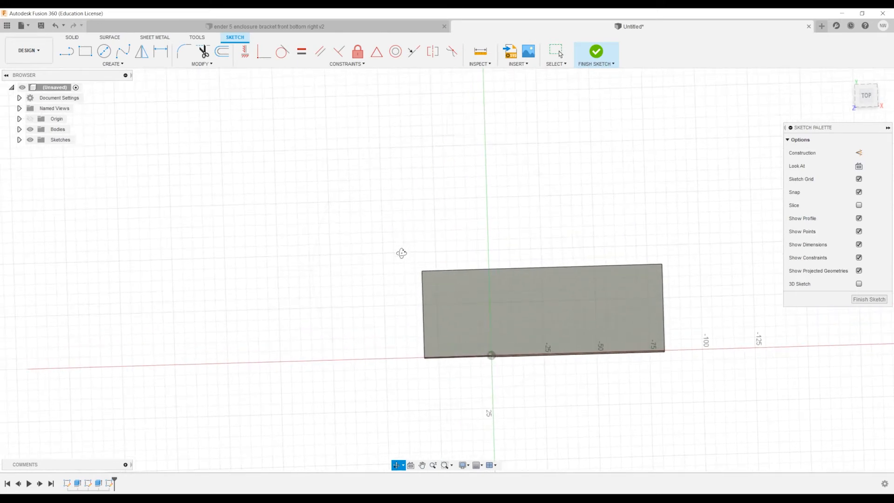
{"action": "key", "text": "Escape"}
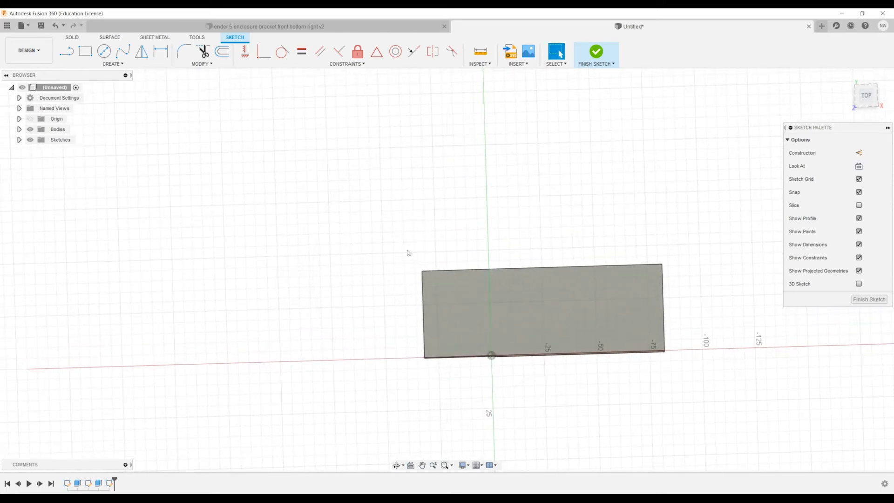
Switch to the existing bracket design and measure the length of the slotted arm's inner top edge.
{"action": "left_click", "coordinate": [83, 51]}
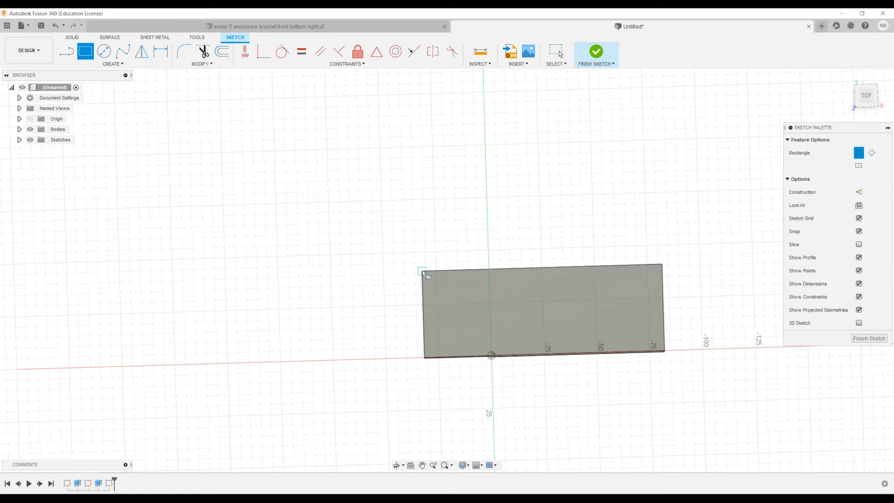
{"action": "left_click", "coordinate": [422, 271]}
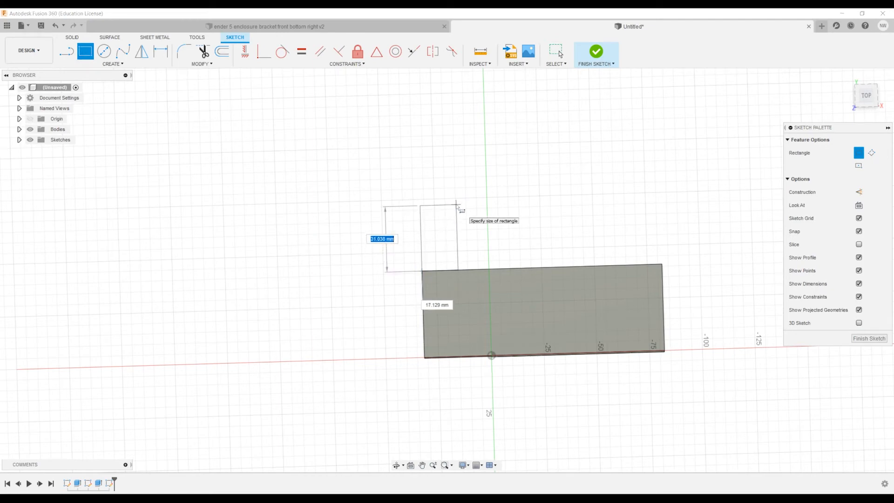
{"action": "left_click", "coordinate": [367, 23]}
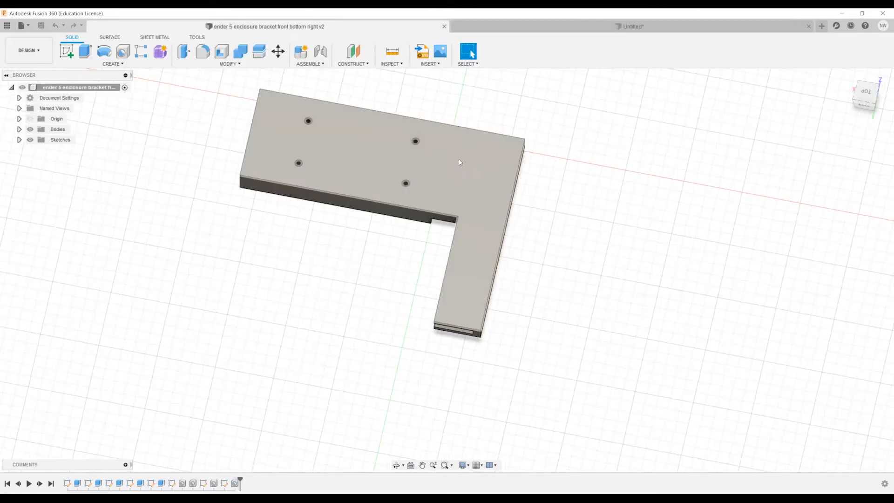
{"action": "left_click", "coordinate": [448, 266]}
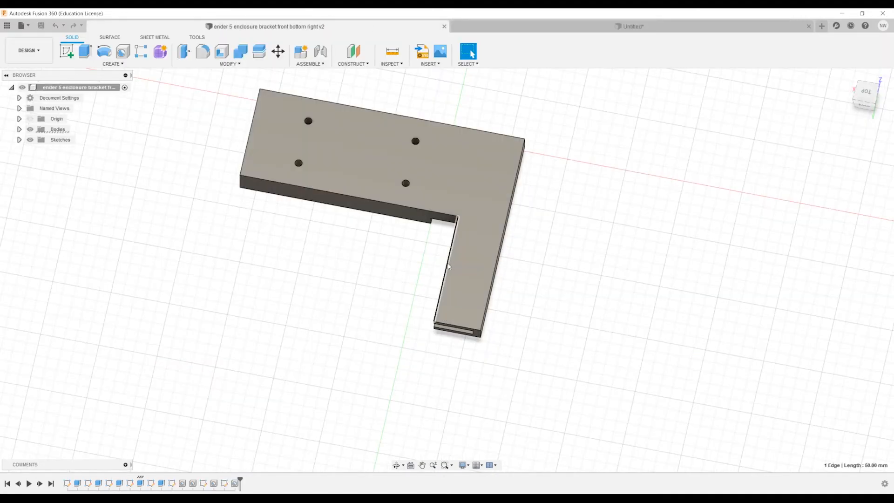
{"action": "left_click", "coordinate": [392, 52]}
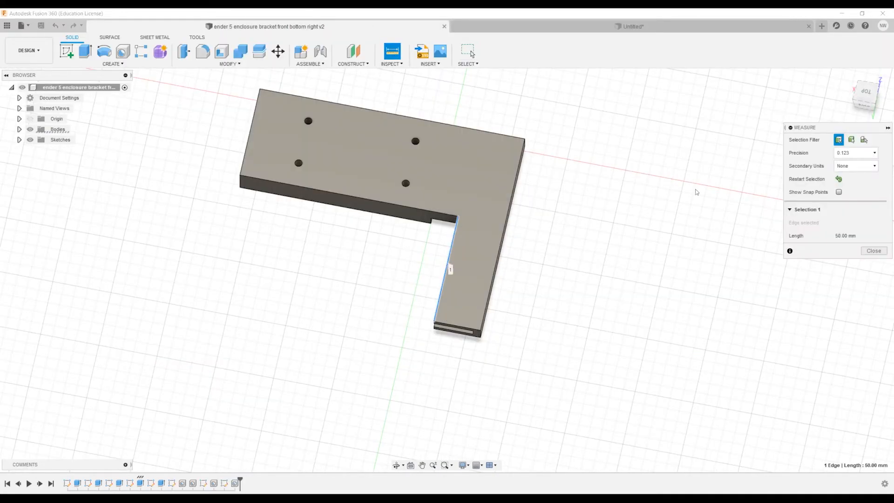
Return to the untitled design and sketch a 50 mm by 20 mm rectangle extending outward from the block's back corner.
{"action": "left_click", "coordinate": [487, 30]}
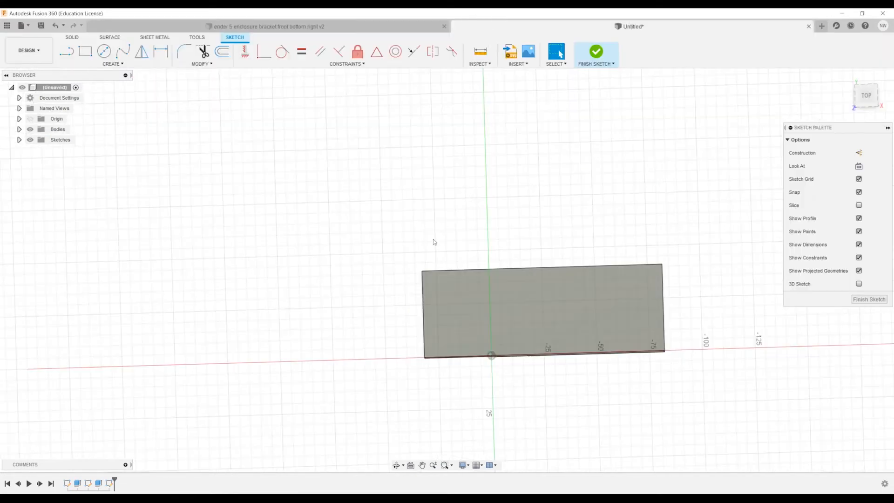
{"action": "left_click", "coordinate": [85, 52]}
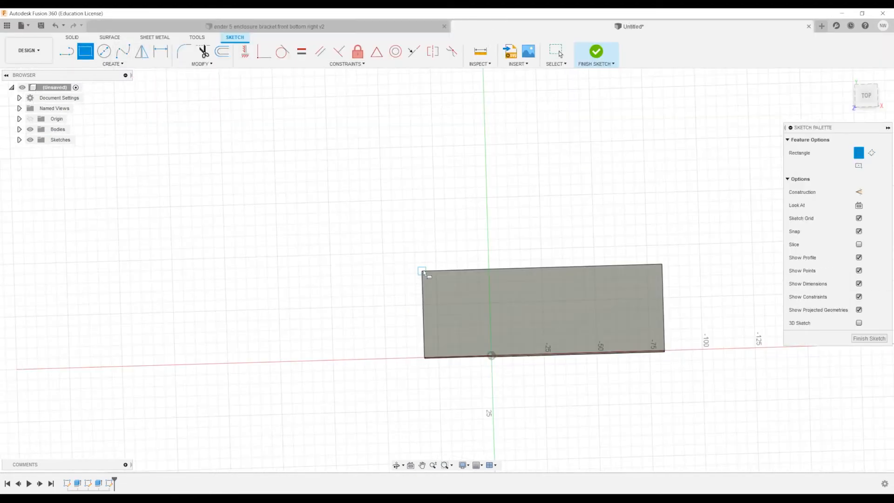
{"action": "left_click", "coordinate": [422, 270]}
{"action": "type", "text": "50"}
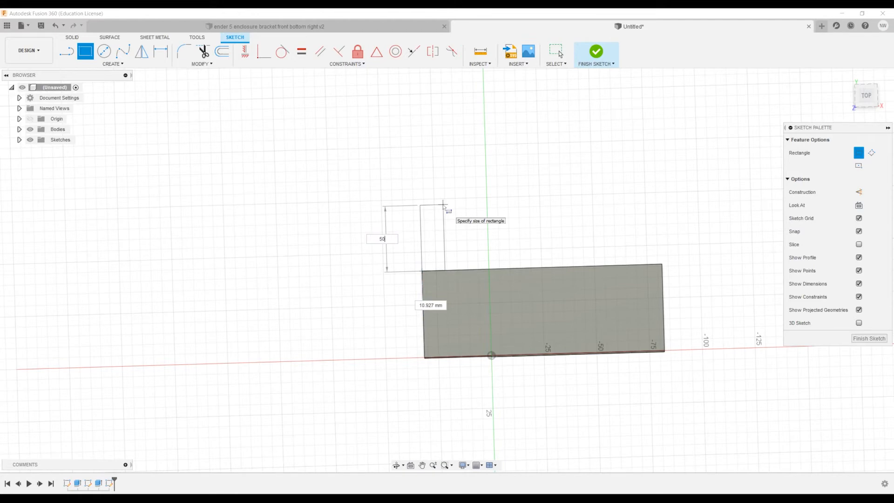
{"action": "key", "text": "Tab"}
{"action": "type", "text": "20"}
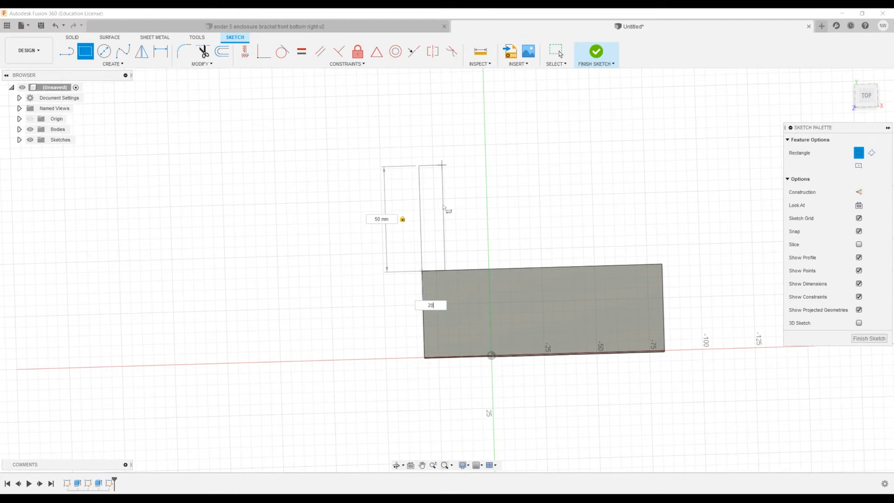
{"action": "key", "text": "Return"}
{"action": "key", "text": "Escape"}
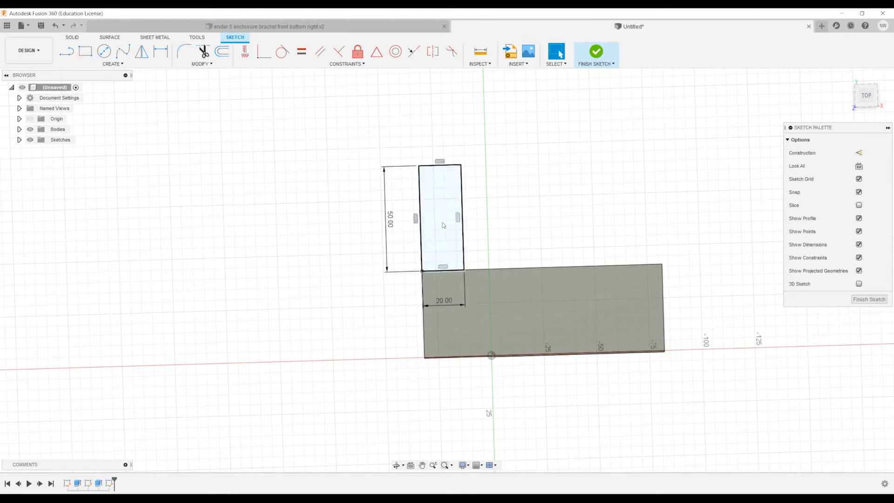
Extrude the 50 by 20 mm rectangle profile -7 mm and join it to the block as an arm.
{"action": "left_click", "coordinate": [72, 38]}
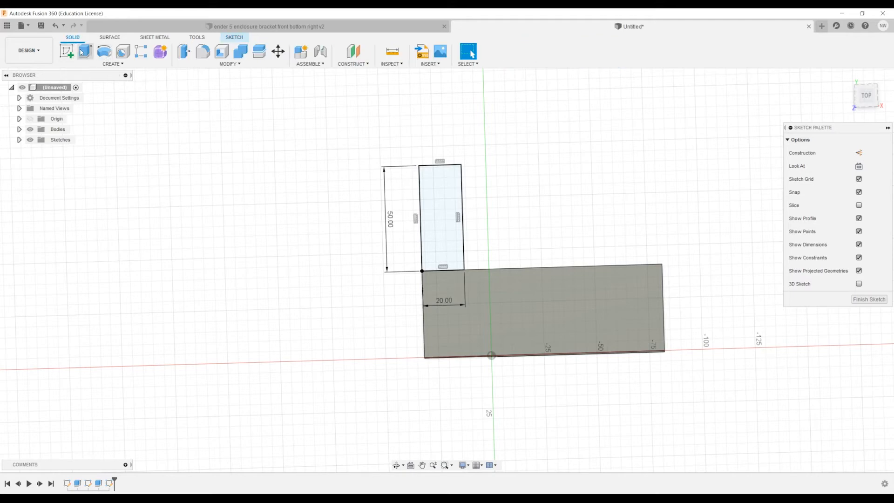
{"action": "left_click", "coordinate": [85, 50]}
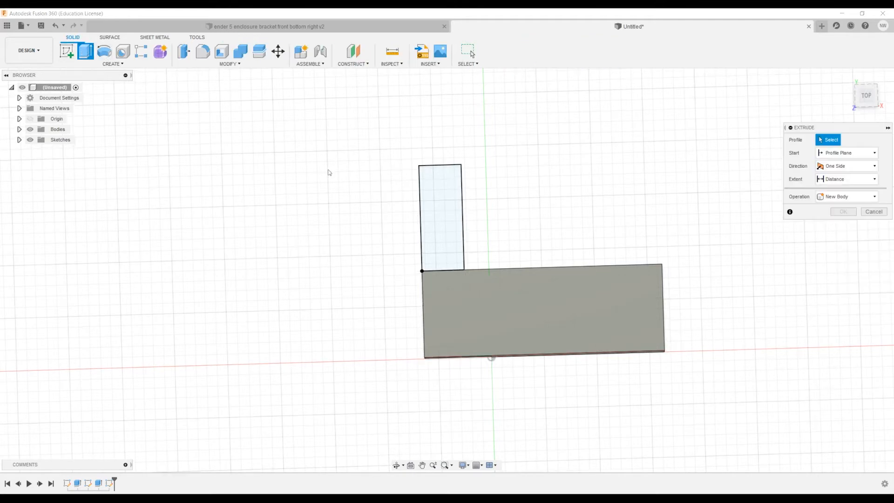
{"action": "left_click", "coordinate": [447, 215]}
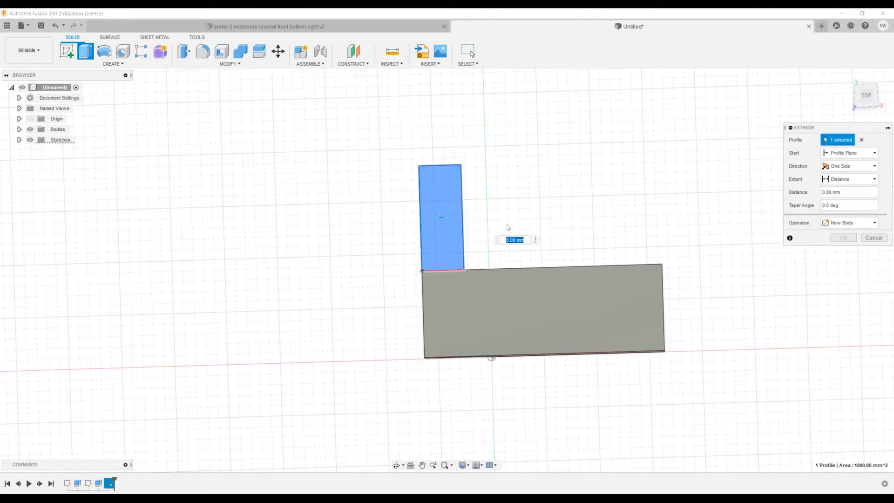
{"action": "type", "text": "-7"}
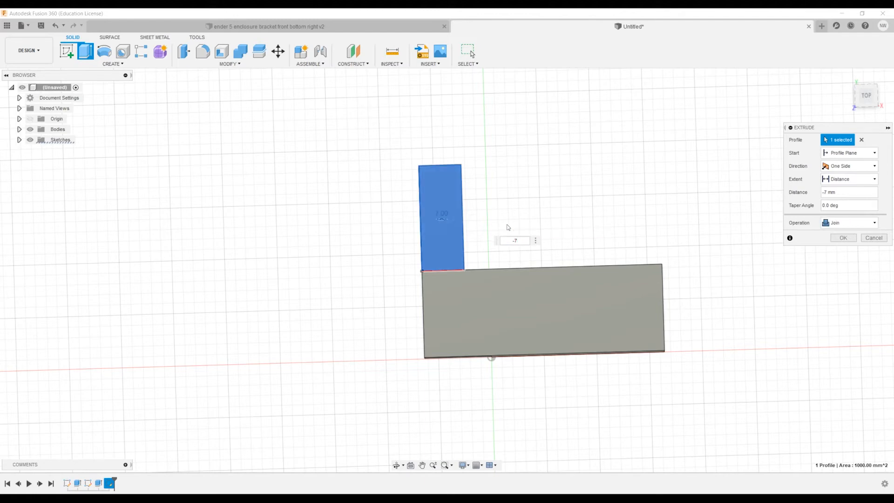
{"action": "key", "text": "Return"}
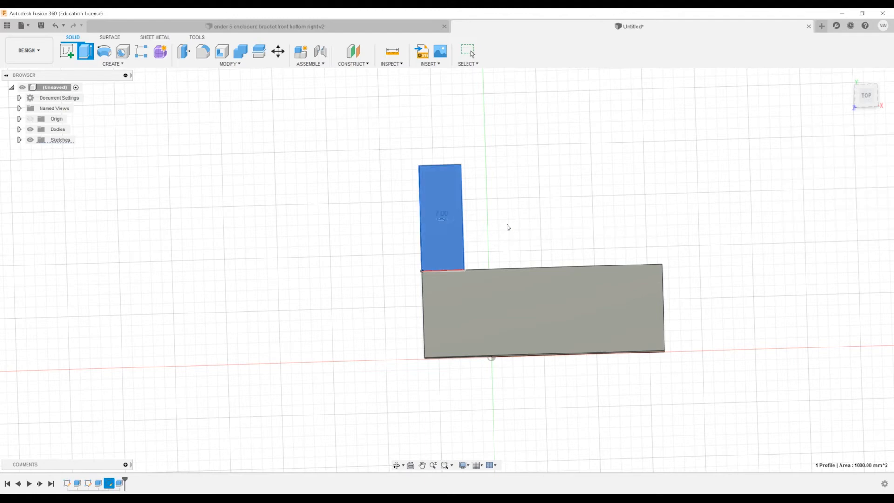
{"action": "left_click", "coordinate": [399, 465]}
{"action": "left_click_drag", "start_coordinate": [409, 434], "coordinate": [615, 312]}
{"action": "left_click_drag", "start_coordinate": [561, 299], "coordinate": [567, 303]}
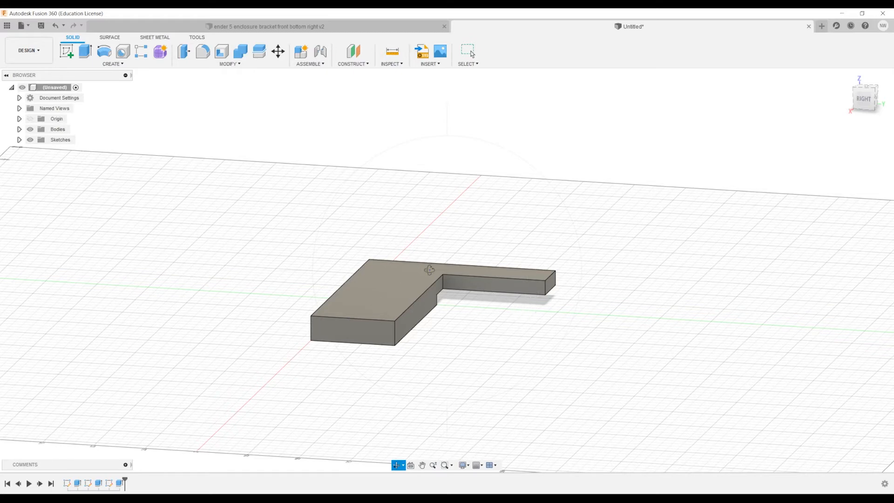
Switch to the existing bracket design and measure the slot height between the two inner slot corners at the arm's end.
{"action": "left_click", "coordinate": [333, 24]}
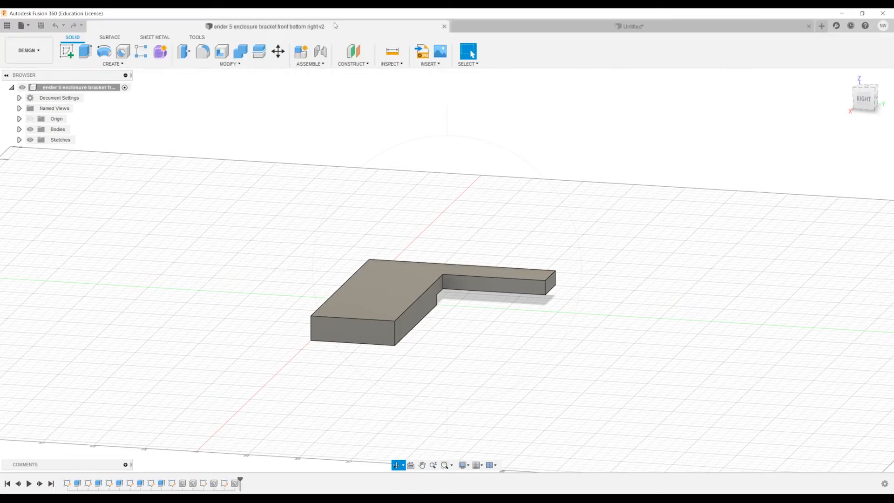
{"action": "left_click", "coordinate": [396, 465]}
{"action": "left_click_drag", "start_coordinate": [564, 333], "coordinate": [443, 288]}
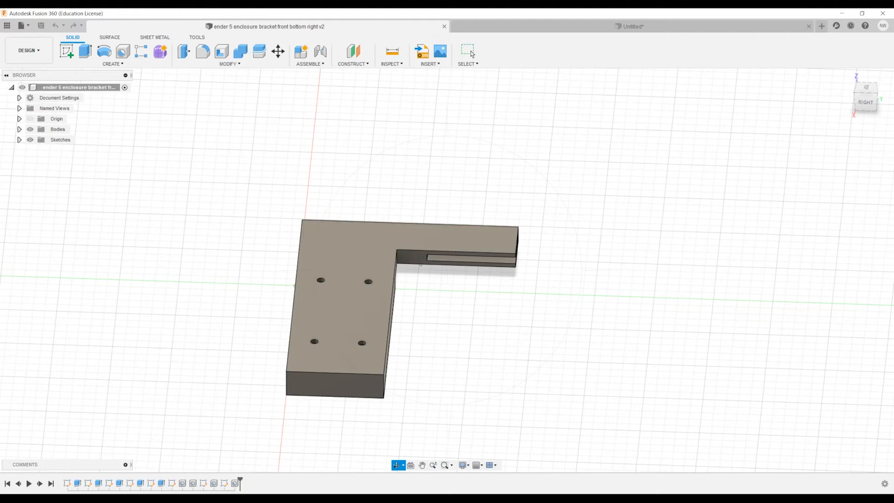
{"action": "left_click_drag", "start_coordinate": [439, 274], "coordinate": [414, 251]}
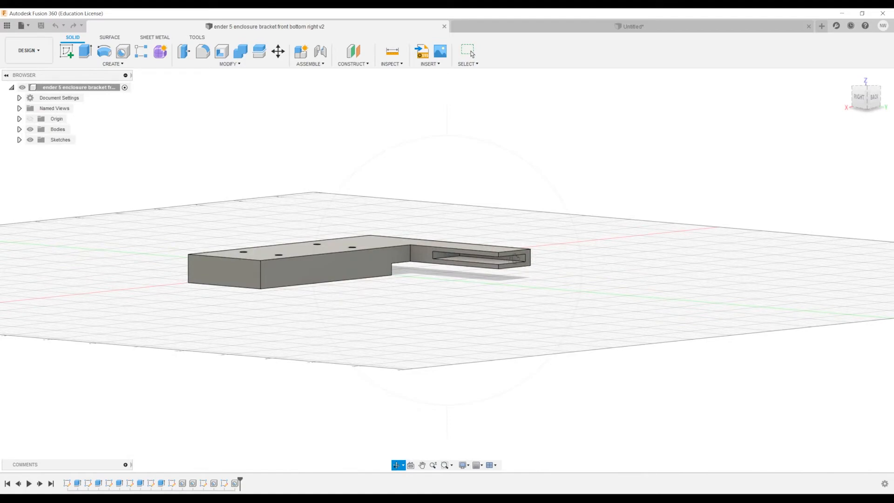
{"action": "left_click_drag", "start_coordinate": [515, 258], "coordinate": [462, 281]}
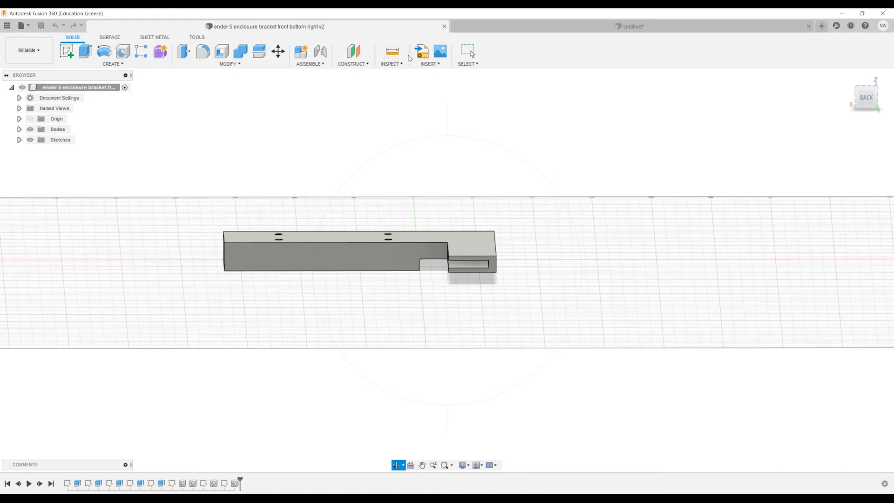
{"action": "left_click", "coordinate": [392, 52]}
{"action": "left_click", "coordinate": [488, 261]}
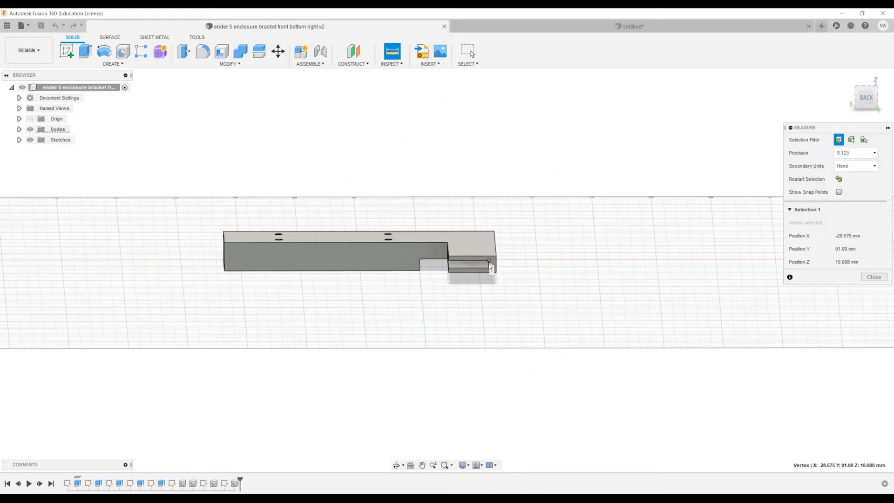
{"action": "left_click", "coordinate": [490, 267]}
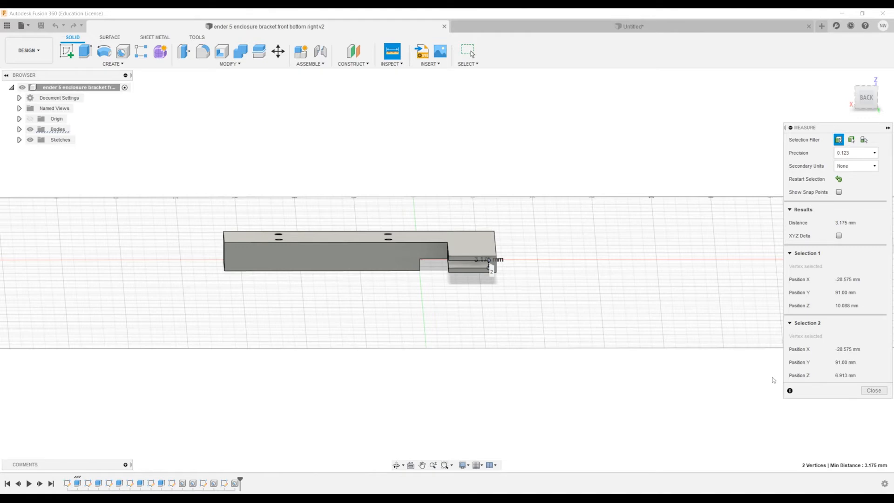
{"action": "left_click", "coordinate": [873, 390]}
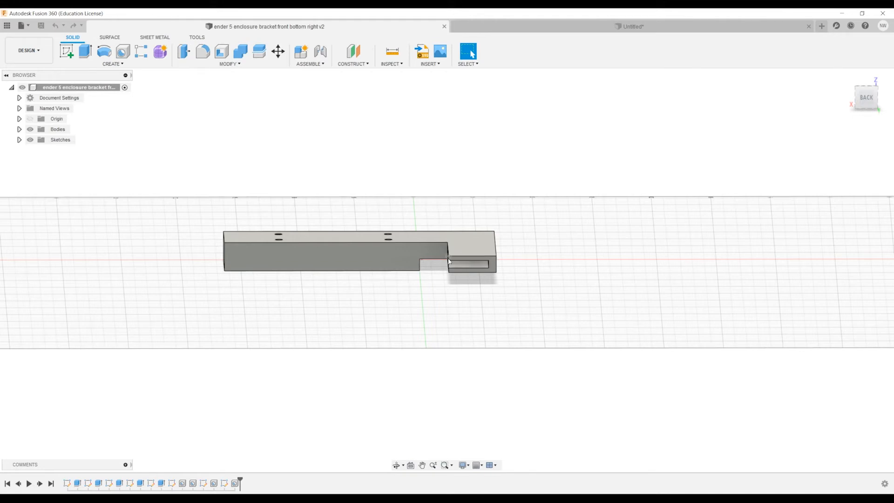
Measure the short vertical edge above the slot opening at the arm's end.
{"action": "scroll", "coordinate": [449, 260], "scroll_direction": "up", "scroll_amount": 5}
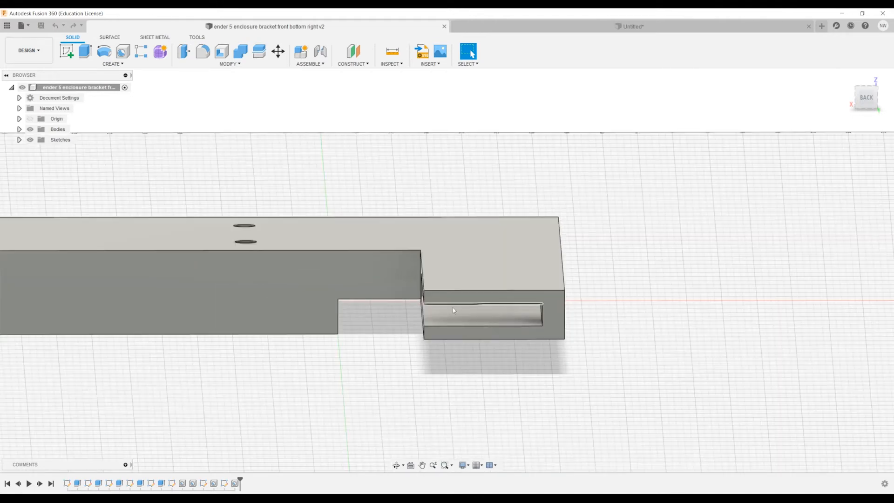
{"action": "key", "text": "i"}
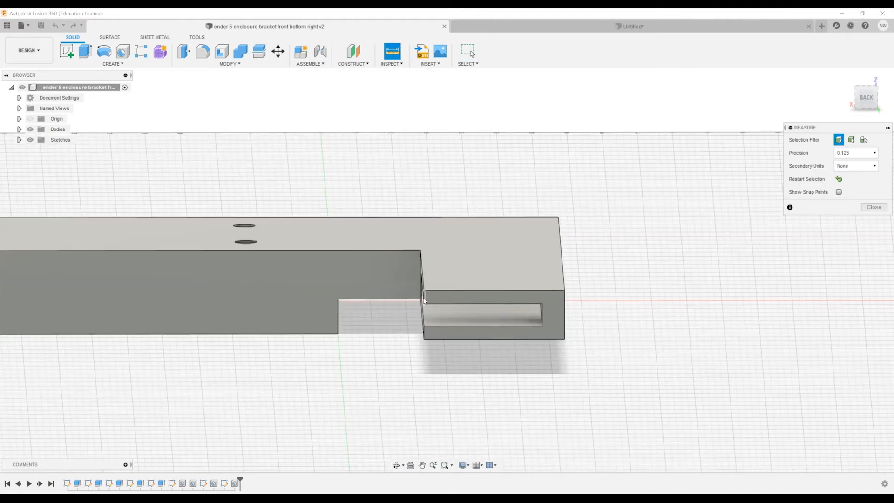
{"action": "left_click", "coordinate": [423, 300]}
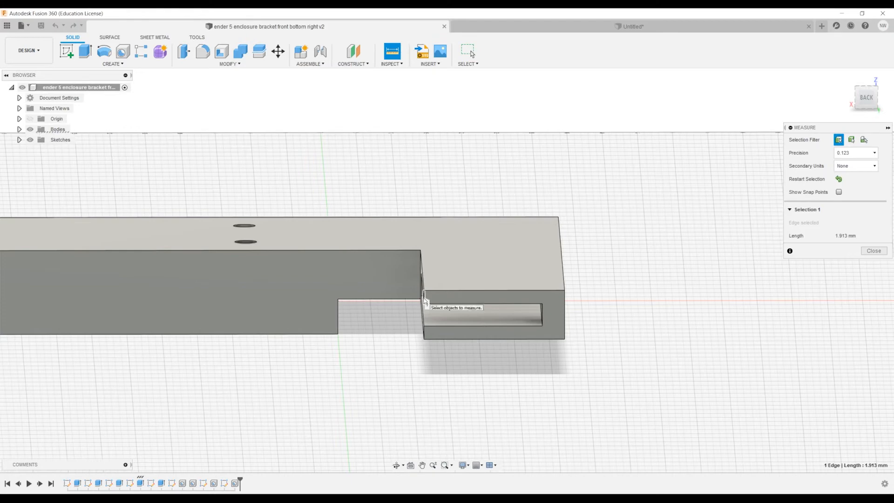
{"action": "left_click", "coordinate": [873, 251]}
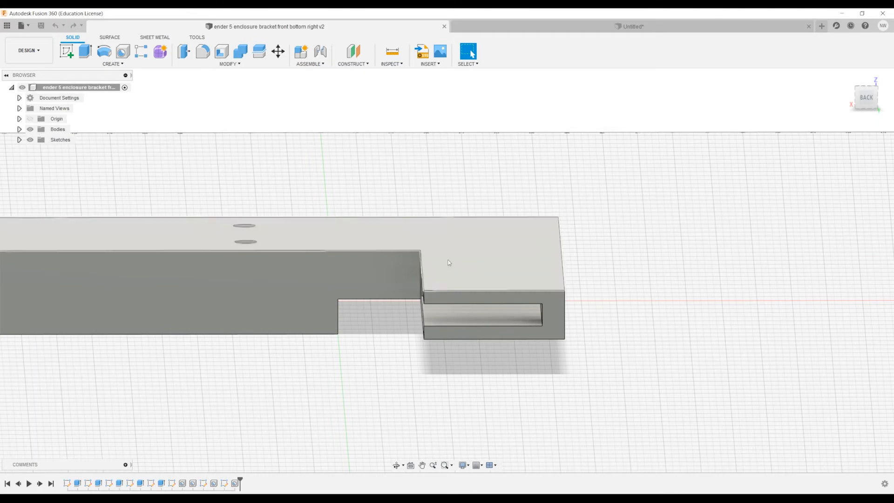
Measure the distance from the arm's inner top edge to the slot's upper edge and return to the untitled design.
{"action": "left_click", "coordinate": [397, 466]}
{"action": "left_click_drag", "start_coordinate": [418, 439], "coordinate": [457, 402]}
{"action": "middle_click_drag", "start_coordinate": [337, 324], "coordinate": [402, 268]}
{"action": "middle_click_drag", "start_coordinate": [409, 232], "coordinate": [455, 255]}
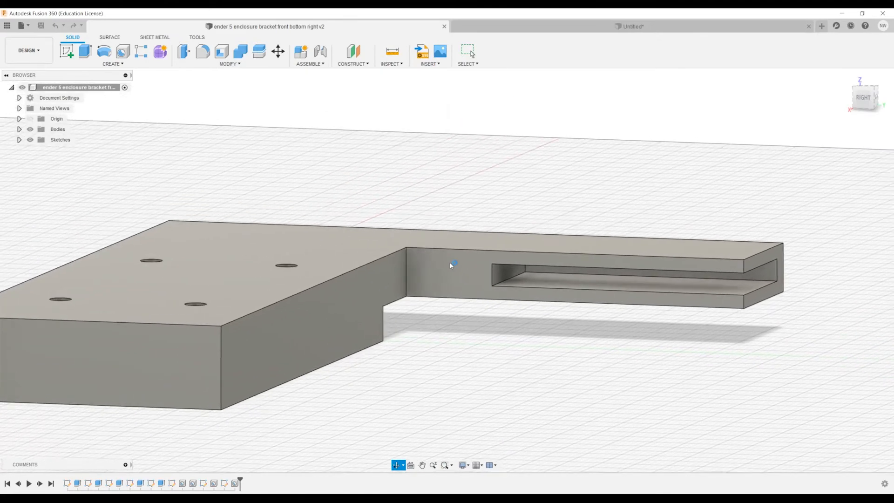
{"action": "key", "text": "Escape"}
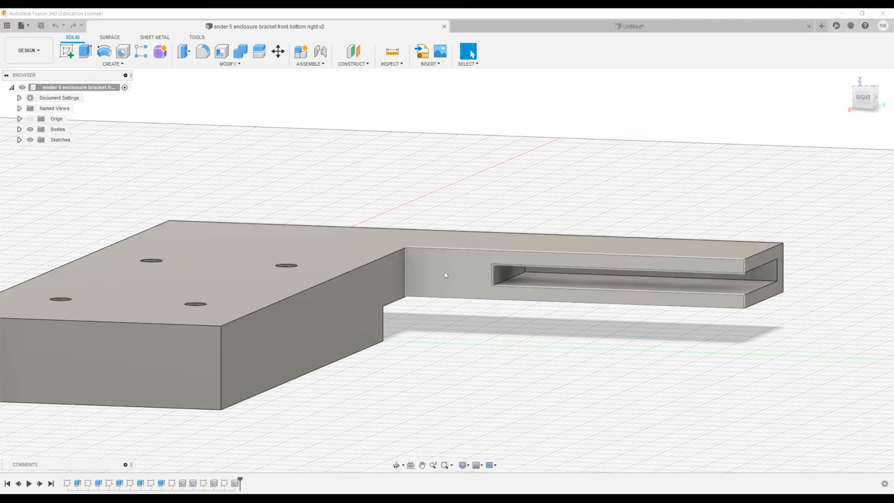
{"action": "left_click", "coordinate": [423, 52]}
{"action": "left_click", "coordinate": [547, 336]}
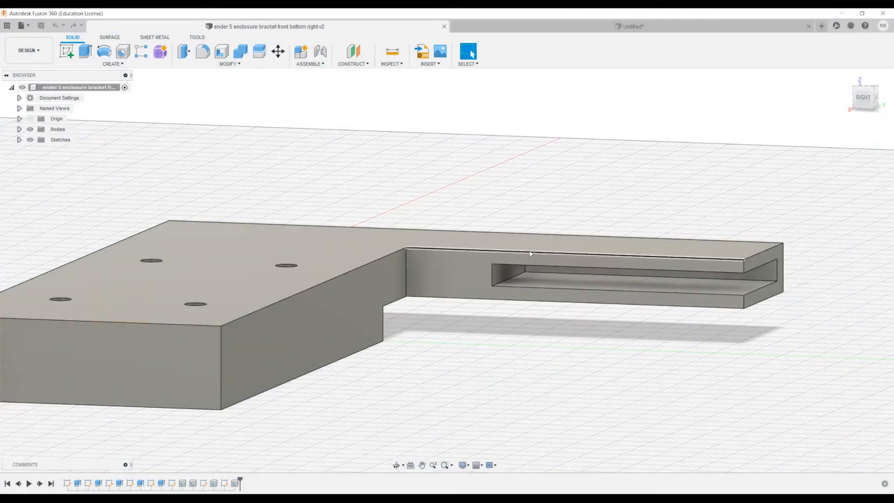
{"action": "left_click", "coordinate": [393, 52]}
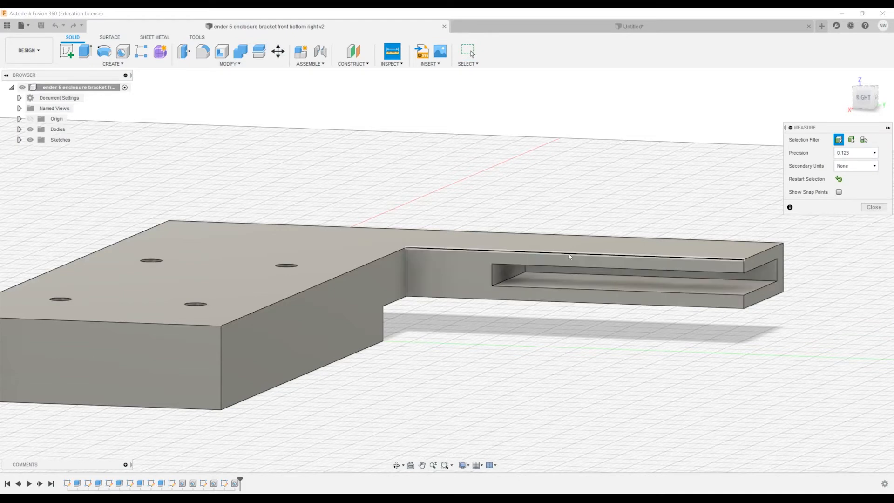
{"action": "left_click", "coordinate": [569, 256]}
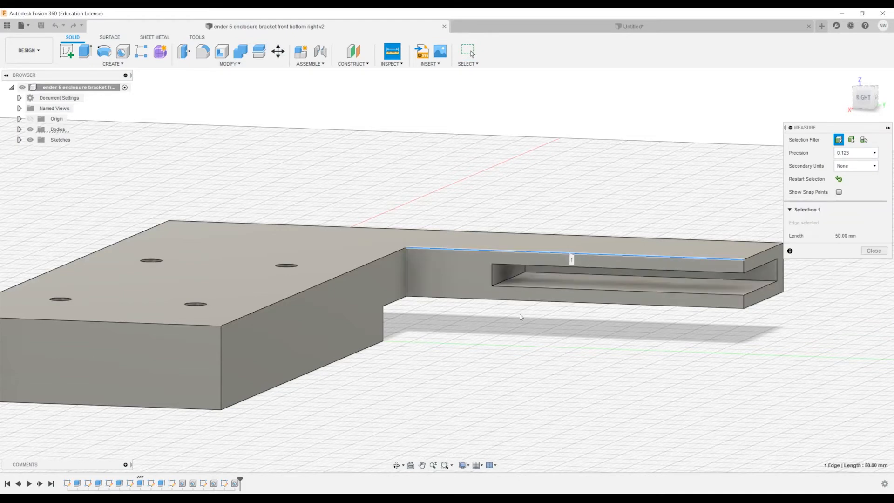
{"action": "left_click", "coordinate": [521, 266]}
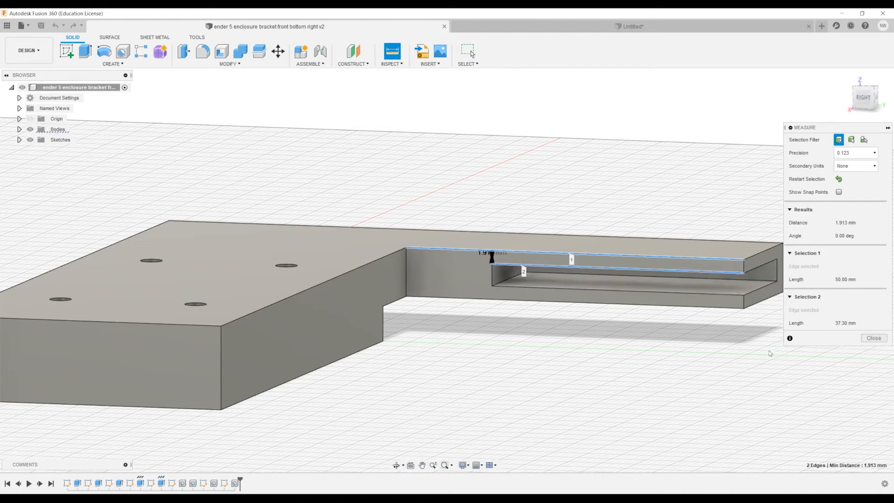
{"action": "left_click", "coordinate": [872, 336]}
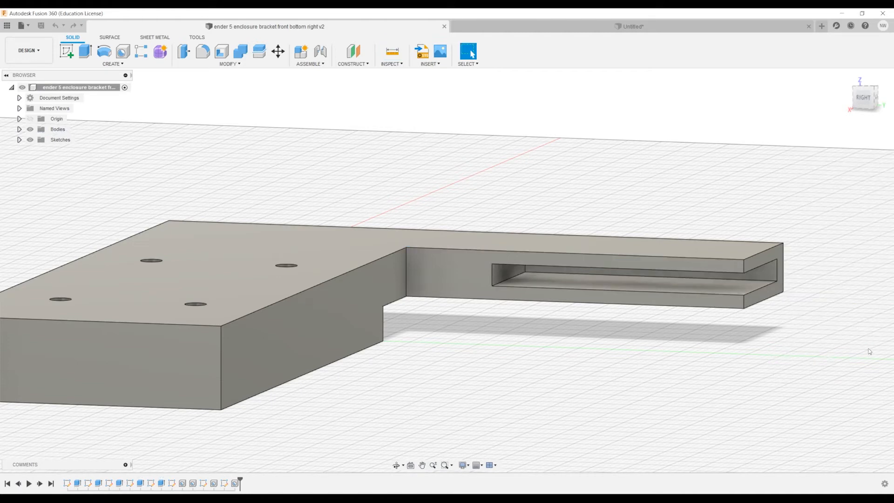
{"action": "left_click", "coordinate": [507, 25]}
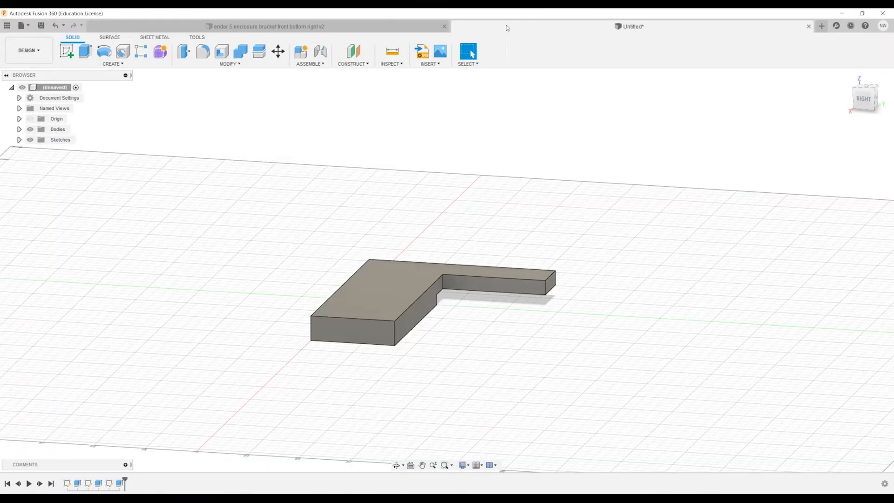
Start a sketch on the arm's long inner side face.
{"action": "left_click", "coordinate": [66, 50]}
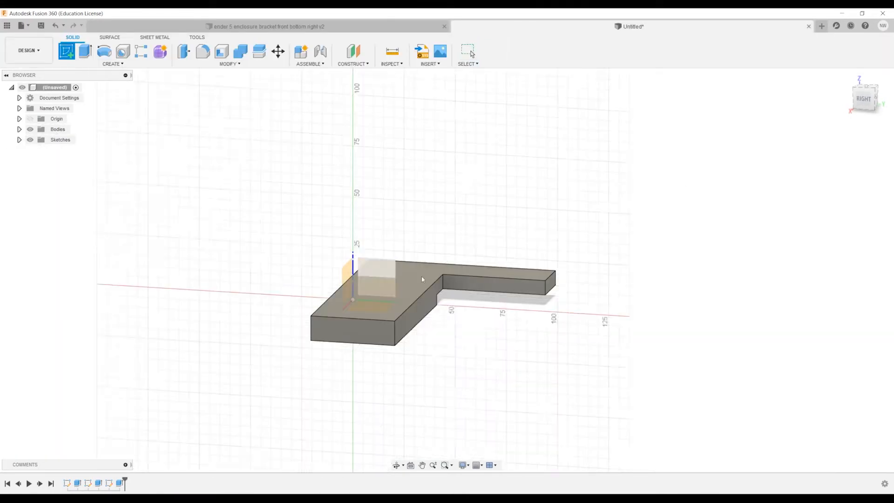
{"action": "left_click", "coordinate": [359, 270]}
{"action": "left_click", "coordinate": [477, 291]}
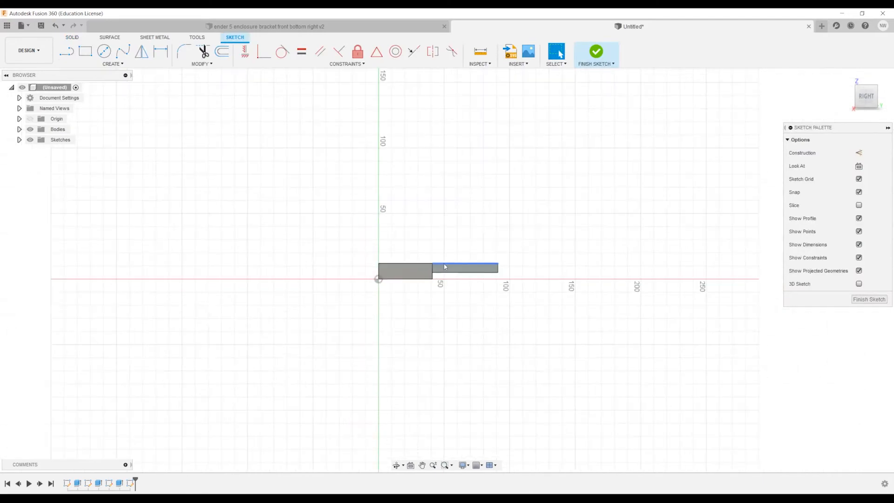
{"action": "left_click", "coordinate": [396, 464]}
{"action": "left_click_drag", "start_coordinate": [405, 451], "coordinate": [419, 385]}
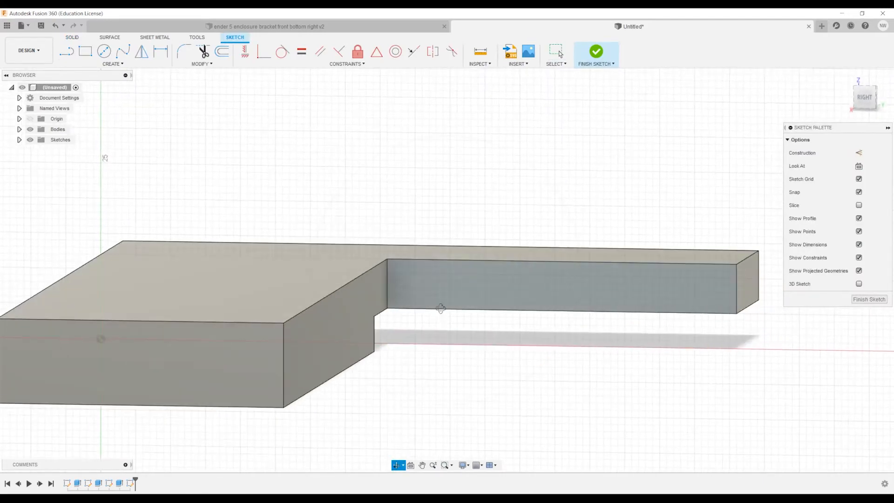
{"action": "left_click_drag", "start_coordinate": [438, 292], "coordinate": [401, 250]}
{"action": "key", "text": "Escape"}
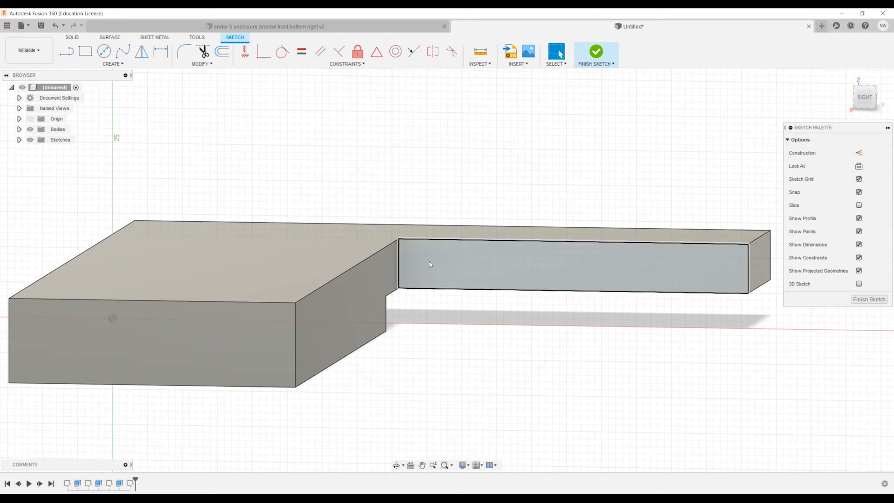
Draw a 12.7 mm line along the face's upper edge, starting at the corner where the arm meets the block.
{"action": "left_click", "coordinate": [66, 51]}
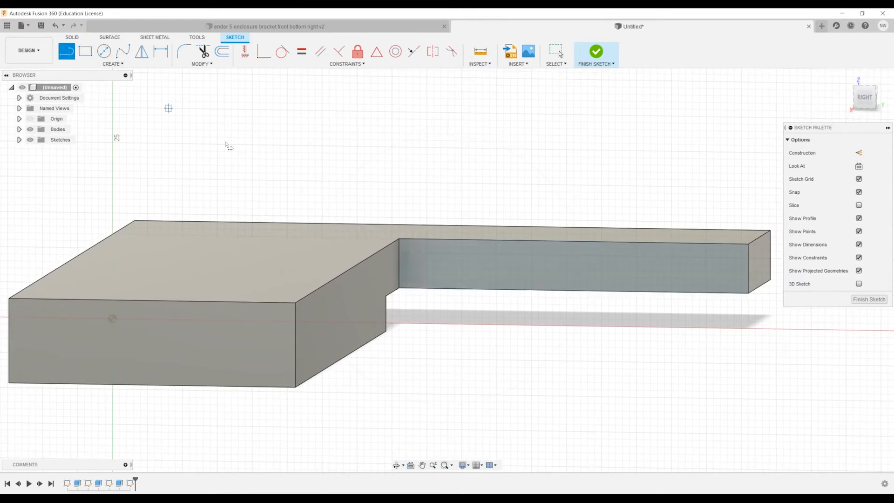
{"action": "left_click", "coordinate": [399, 240]}
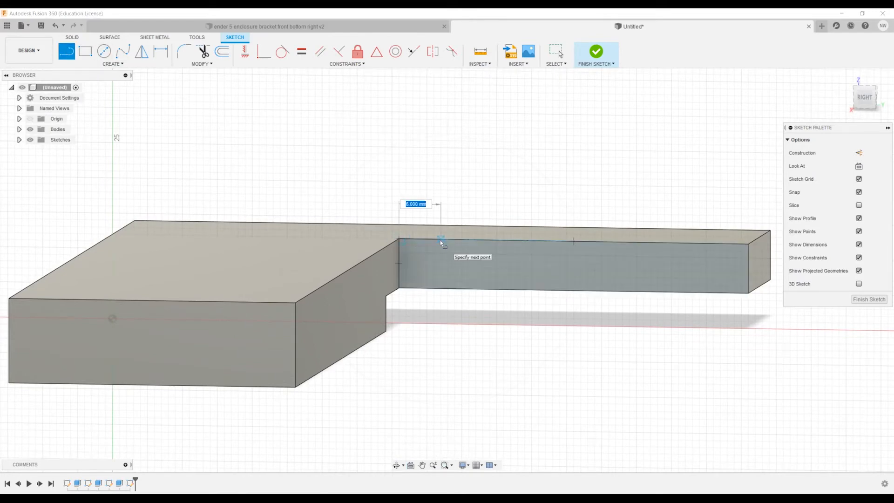
{"action": "type", "text": "12.7"}
{"action": "key", "text": "Return"}
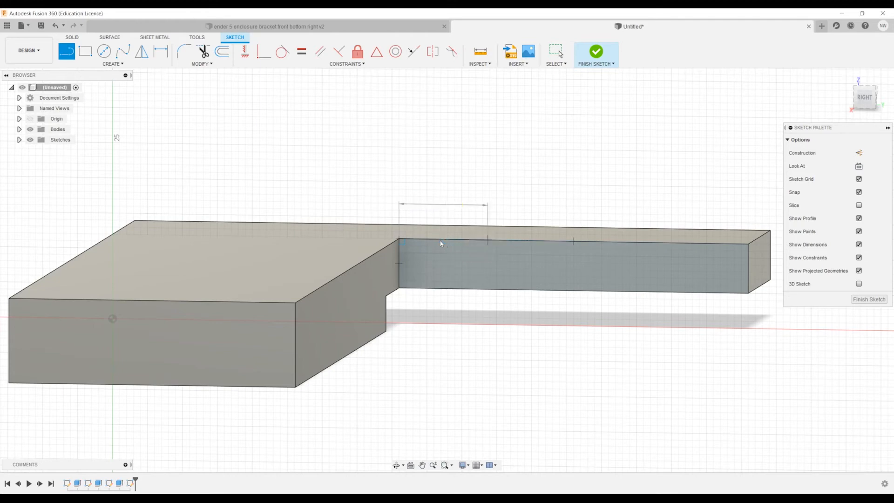
{"action": "key", "text": "Escape"}
Draw a matching 12.7 mm line along the face's lower edge from the corner beside the block.
{"action": "key", "text": "l"}
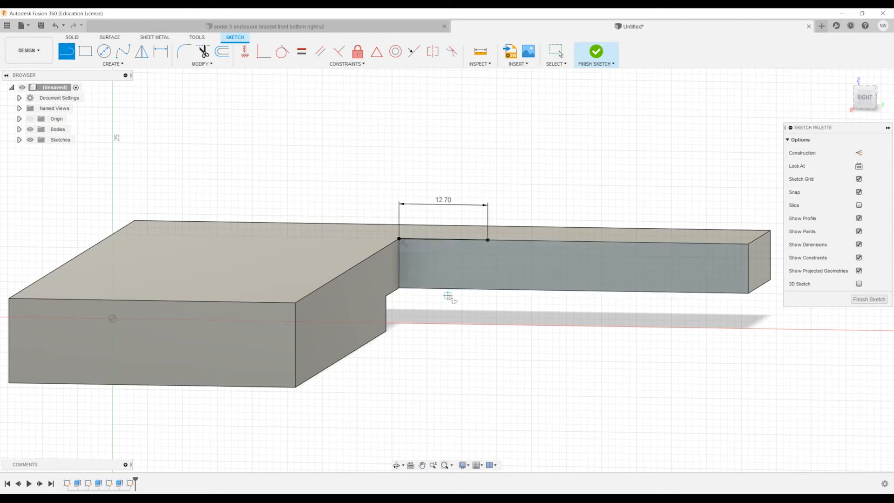
{"action": "key", "text": "Escape"}
{"action": "left_click", "coordinate": [66, 52]}
{"action": "left_click", "coordinate": [400, 288]}
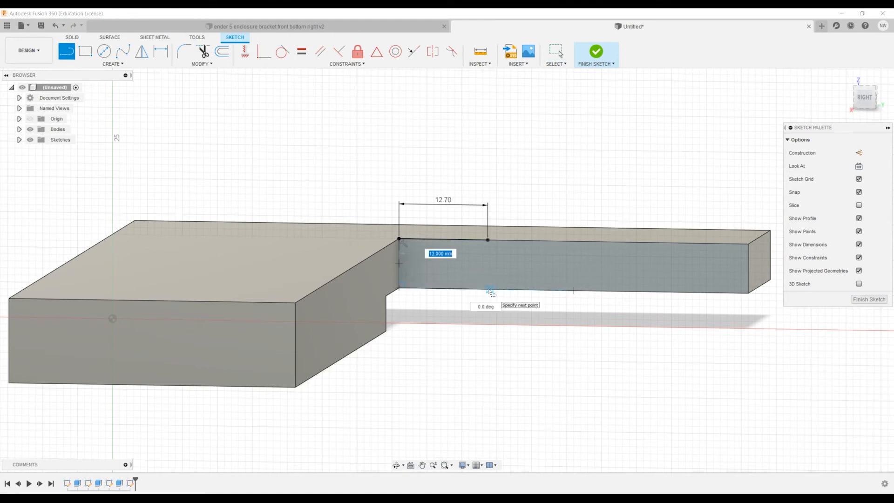
{"action": "type", "text": "12.7"}
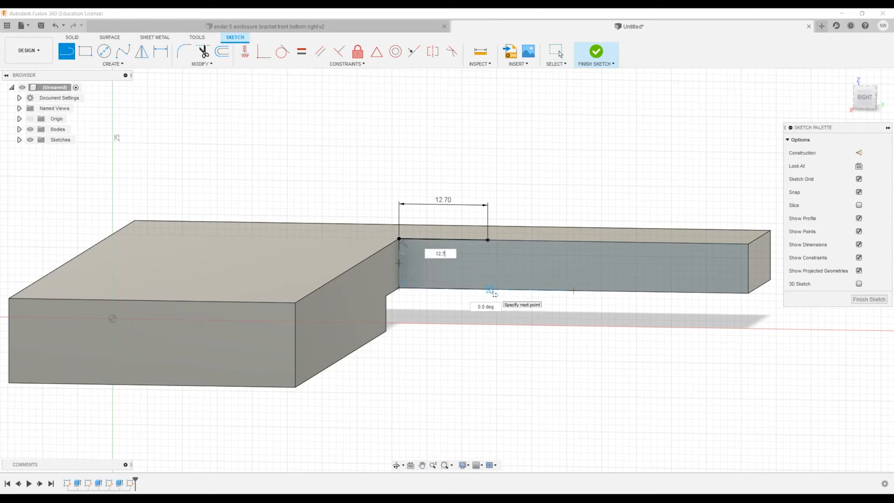
{"action": "key", "text": "Return"}
{"action": "key", "text": "Escape"}
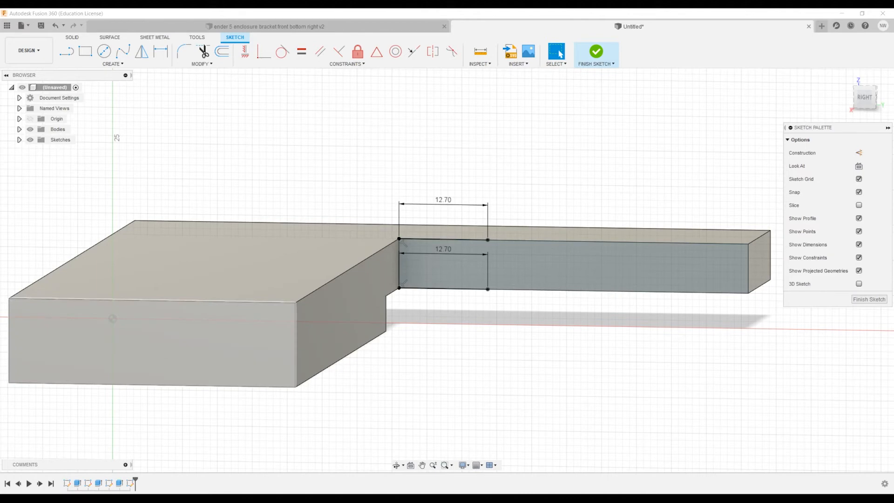
Measure the vertical edge at the free end of the arm.
{"action": "left_click_drag", "start_coordinate": [0, 195], "coordinate": [201, 222]}
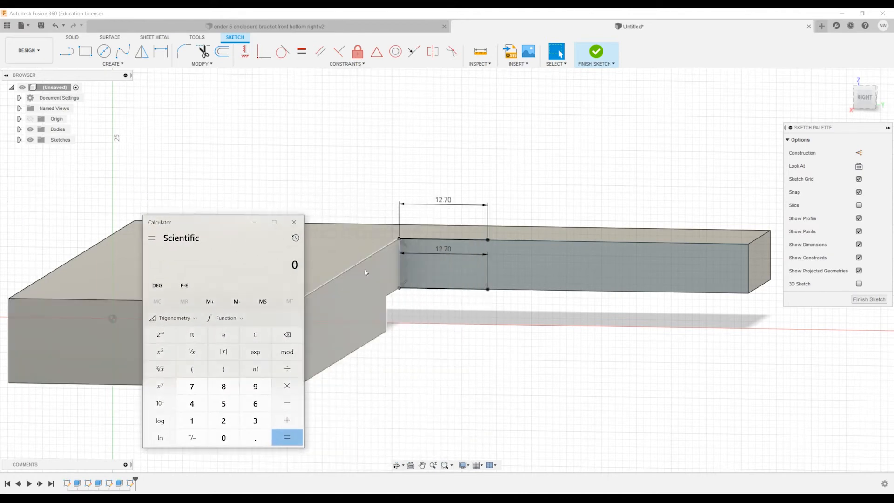
{"action": "left_click", "coordinate": [749, 274]}
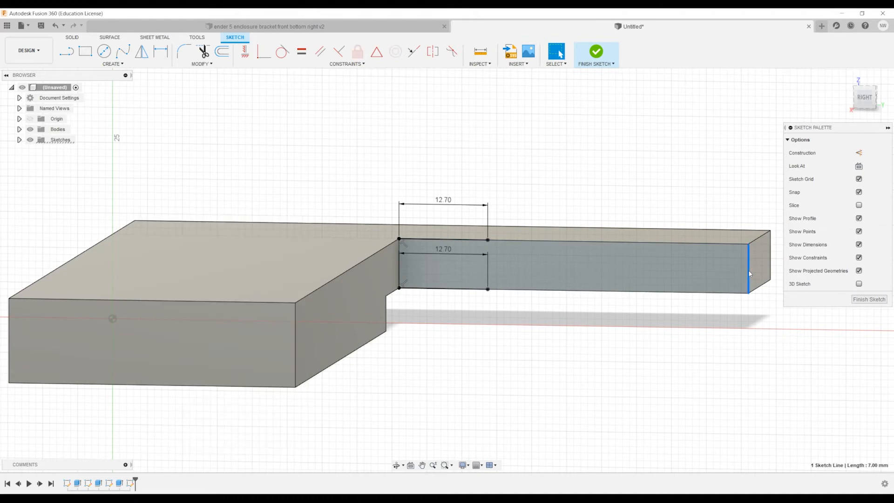
{"action": "left_click", "coordinate": [481, 50]}
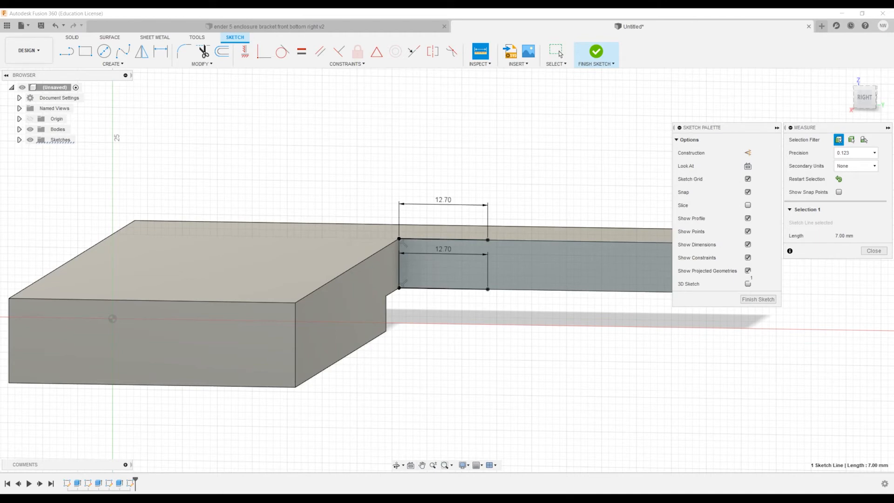
Switch to Calculator, subtract 3.175 from 7 and divide the result by 2.
{"action": "left_click", "coordinate": [485, 497]}
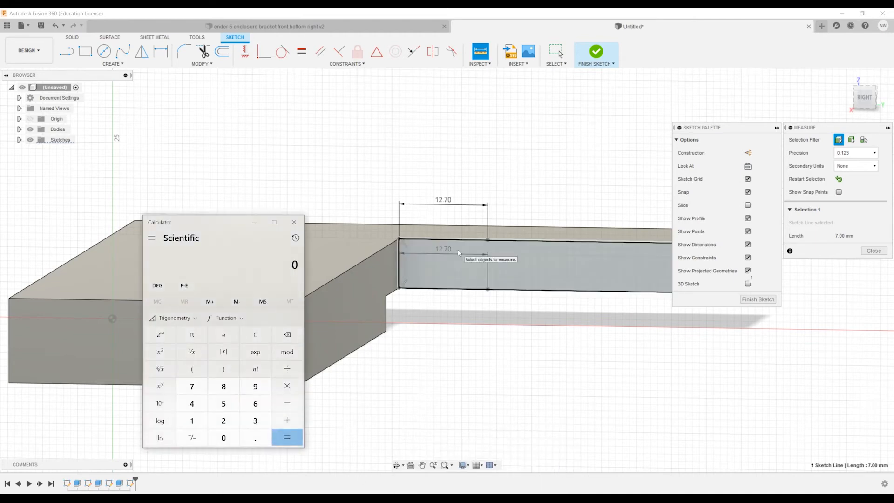
{"action": "type", "text": "7 - "}
{"action": "type", "text": "3.175"}
{"action": "key", "text": "Return"}
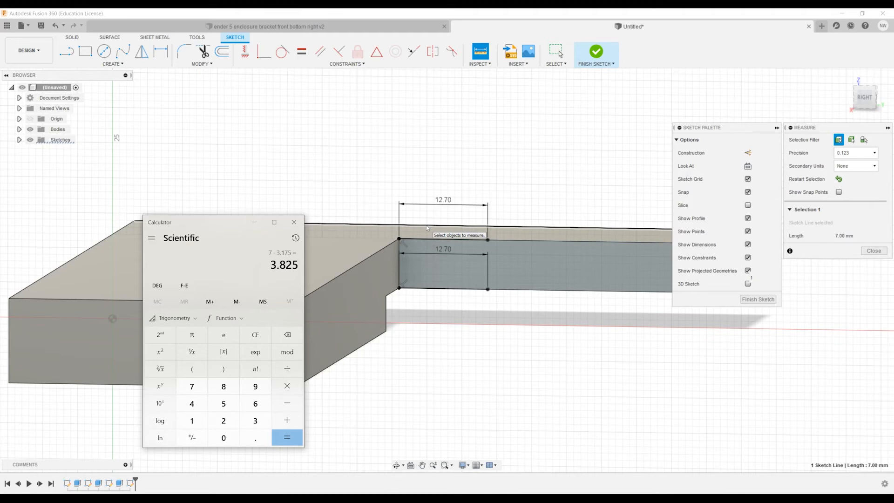
{"action": "type", "text": "/2"}
{"action": "key", "text": "Return"}
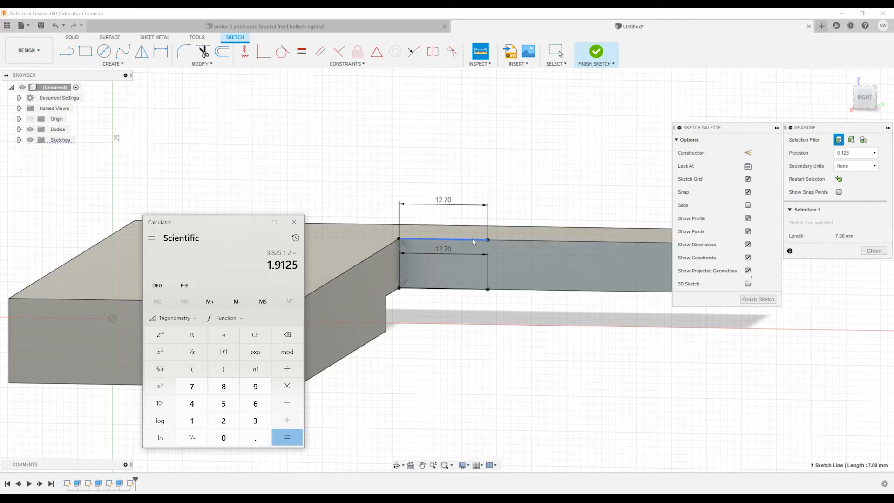
Draw a vertical 1.9125 mm line downward from the free end of the upper 12.7 mm line.
{"action": "left_click", "coordinate": [67, 51]}
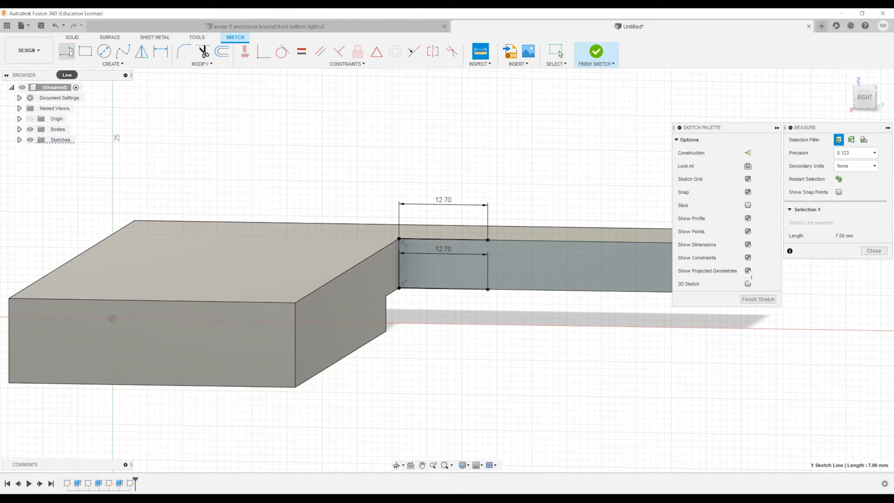
{"action": "left_click", "coordinate": [488, 240]}
{"action": "type", "text": "1"}
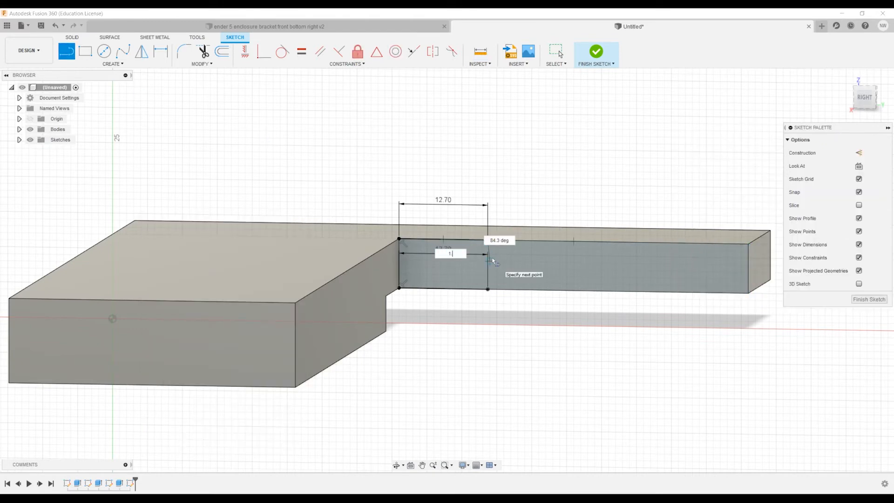
{"action": "key", "text": "Tab"}
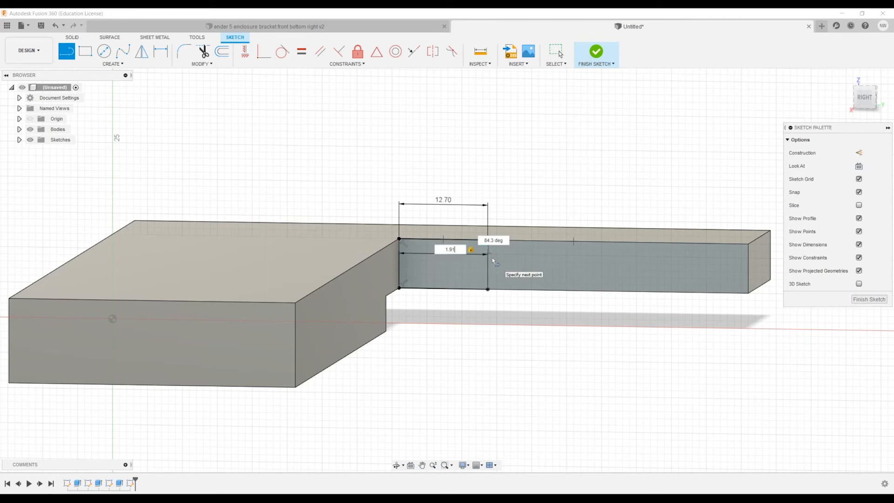
{"action": "key", "text": "Return"}
{"action": "key", "text": "Escape"}
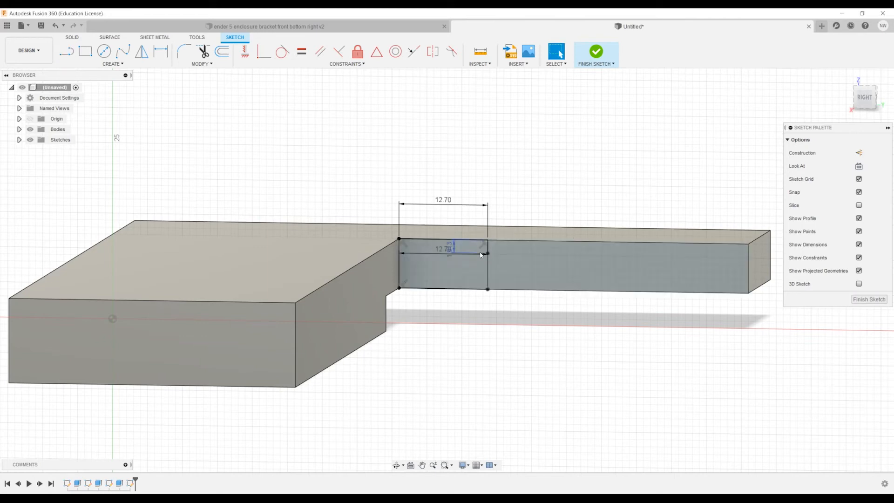
Draw a vertical 1.9125 mm line upward from the free end of the lower 12.7 mm line.
{"action": "key", "text": "l"}
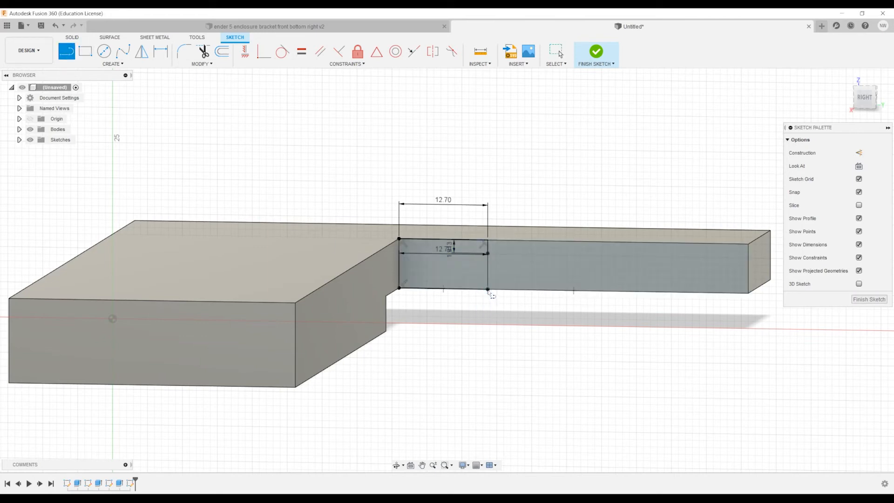
{"action": "left_click", "coordinate": [487, 290]}
{"action": "type", "text": "1"}
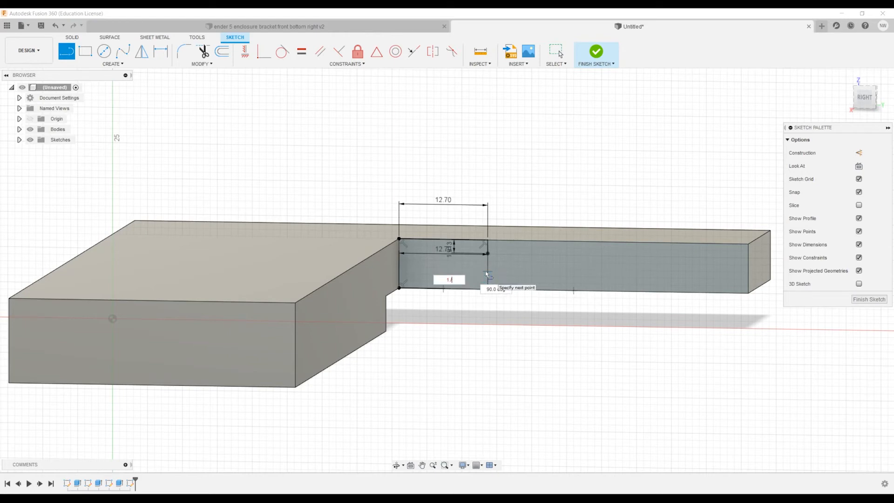
{"action": "type", "text": ".913"}
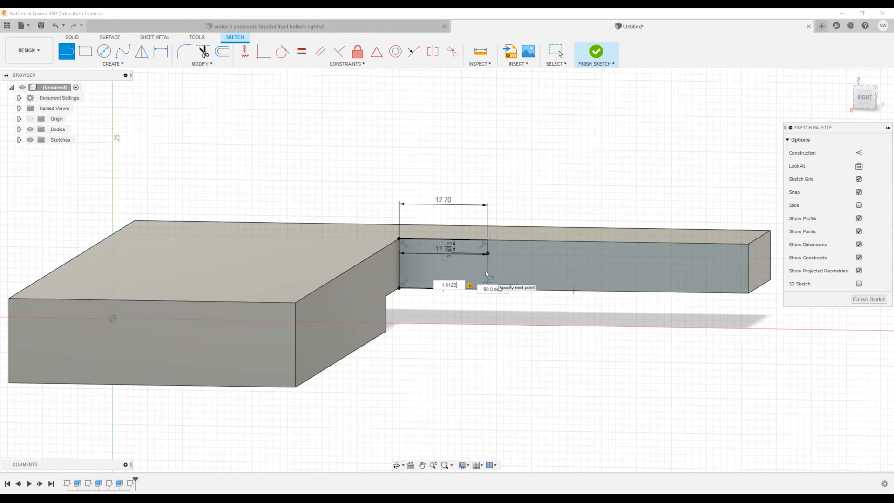
{"action": "key", "text": "Return"}
{"action": "key", "text": "Escape"}
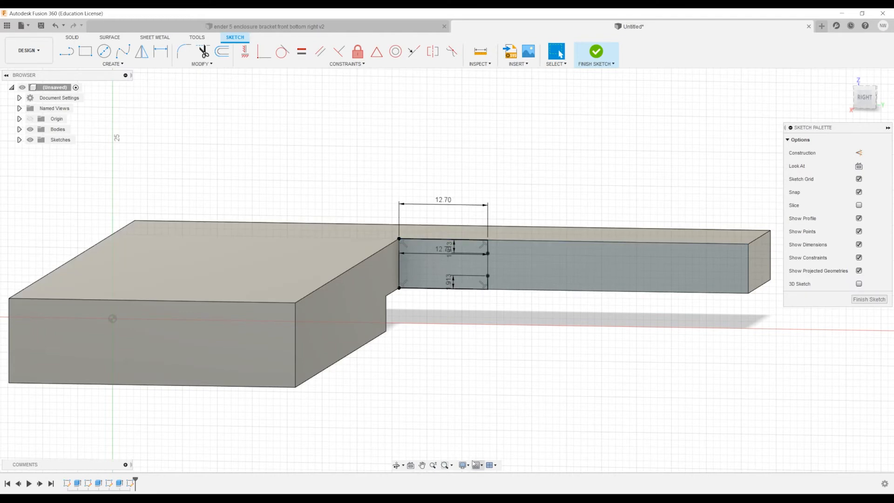
Draw a 3.175 mm high rectangle from the upper short line's lower endpoint to the arm's end edge as the slot profile.
{"action": "left_click", "coordinate": [396, 465]}
{"action": "left_click_drag", "start_coordinate": [420, 446], "coordinate": [493, 383]}
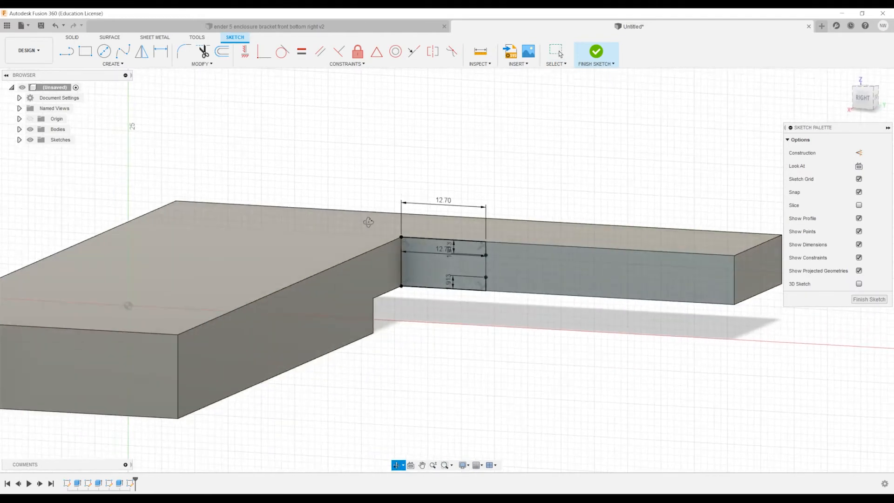
{"action": "left_click", "coordinate": [86, 51]}
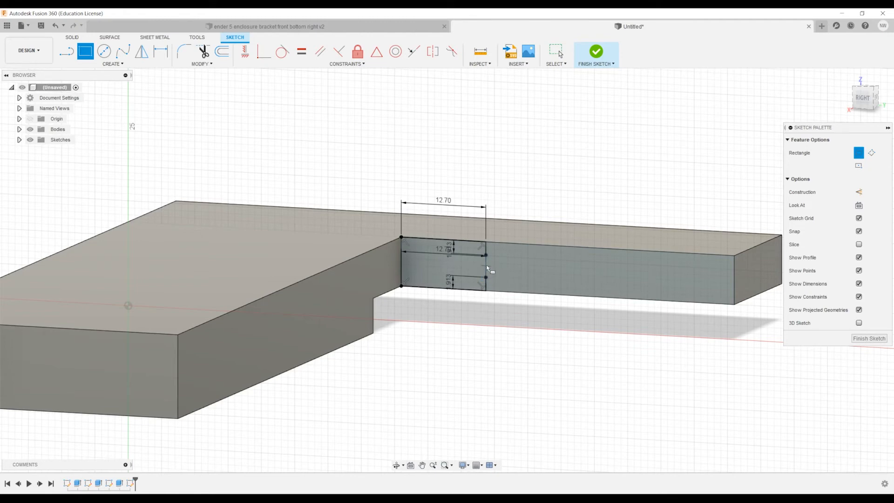
{"action": "left_click", "coordinate": [486, 255]}
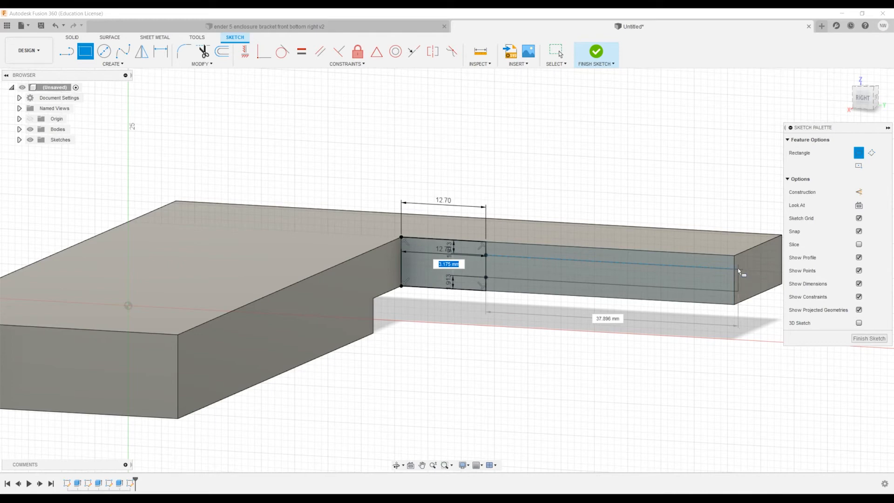
{"action": "left_click", "coordinate": [739, 271]}
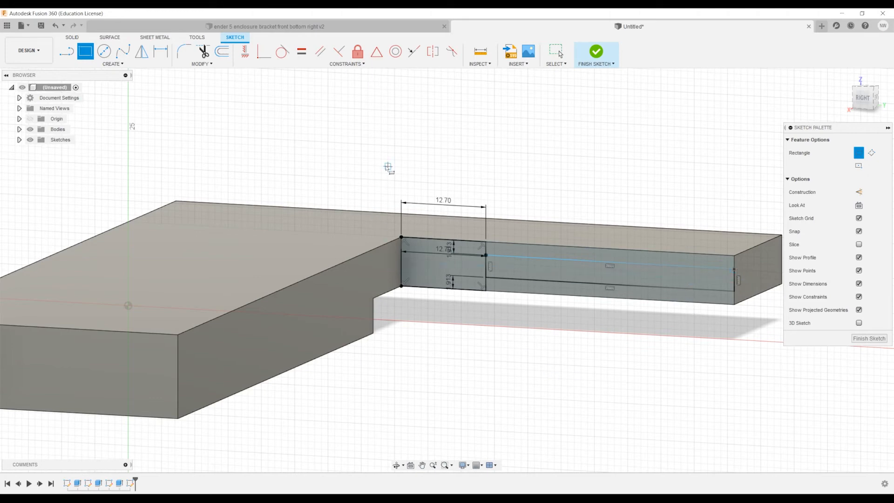
{"action": "key", "text": "Escape"}
Start an Extrude of the slot rectangle into the arm as a cut with a distance of -12 mm.
{"action": "left_click", "coordinate": [71, 39]}
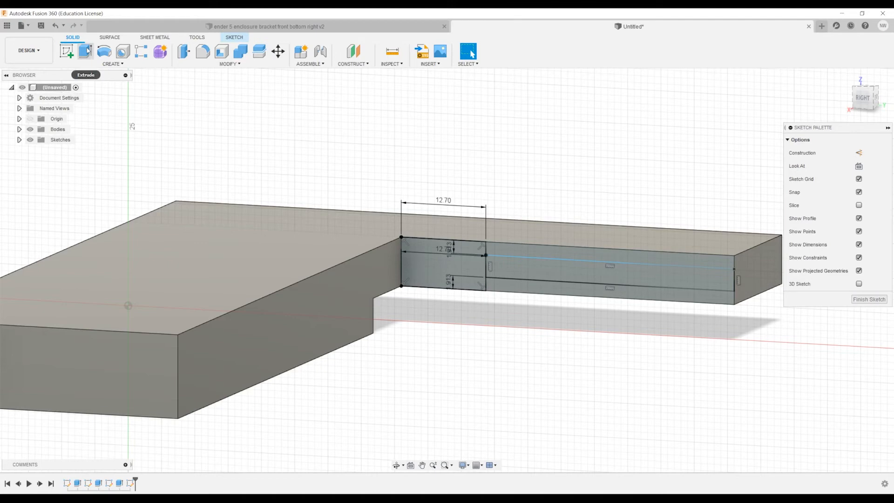
{"action": "left_click", "coordinate": [87, 50]}
{"action": "left_click", "coordinate": [626, 284]}
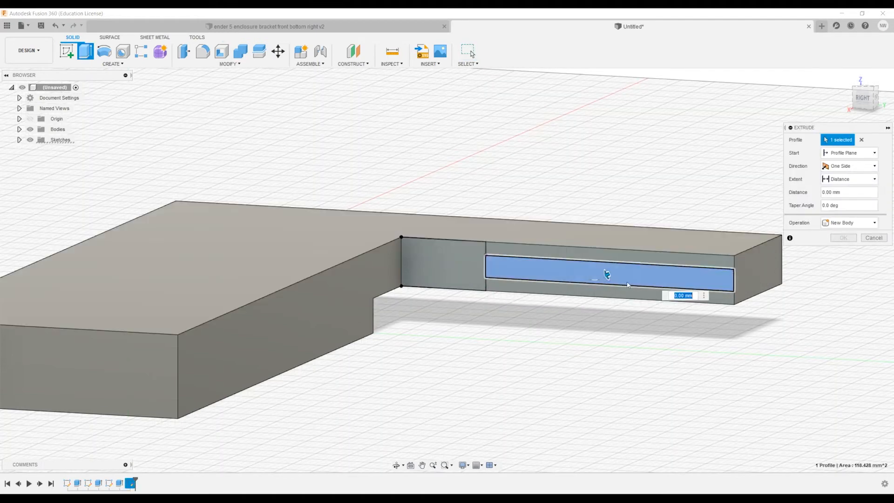
{"action": "left_click_drag", "start_coordinate": [607, 275], "coordinate": [642, 259]}
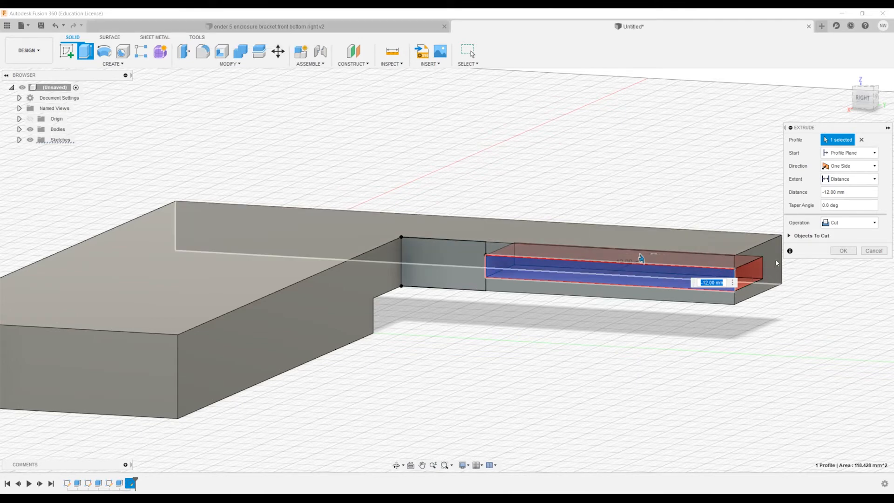
Switch to the existing bracket design and measure the upper edge across the arm's end.
{"action": "left_click", "coordinate": [390, 27]}
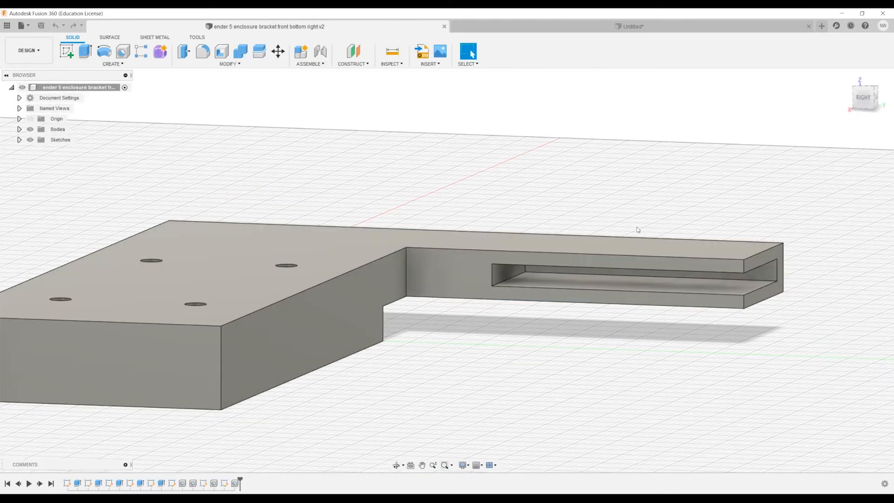
{"action": "left_click", "coordinate": [396, 465]}
{"action": "left_click_drag", "start_coordinate": [535, 373], "coordinate": [544, 329]}
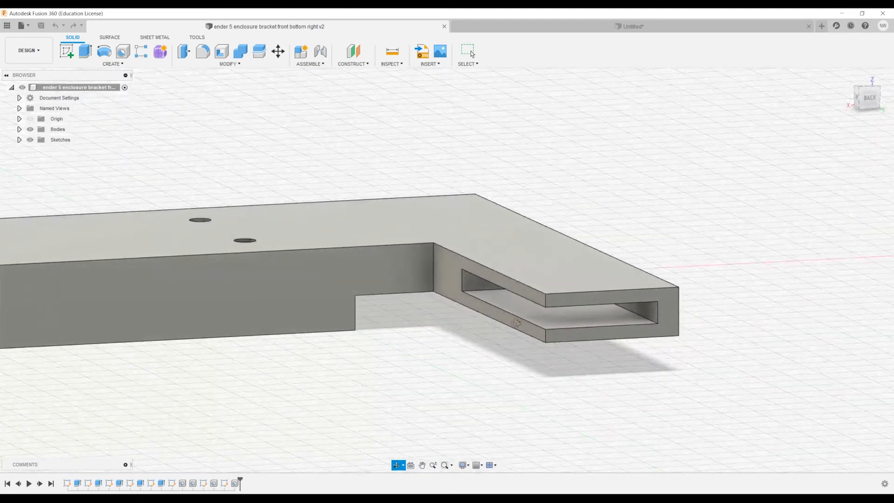
{"action": "left_click", "coordinate": [387, 56]}
{"action": "left_click", "coordinate": [616, 292]}
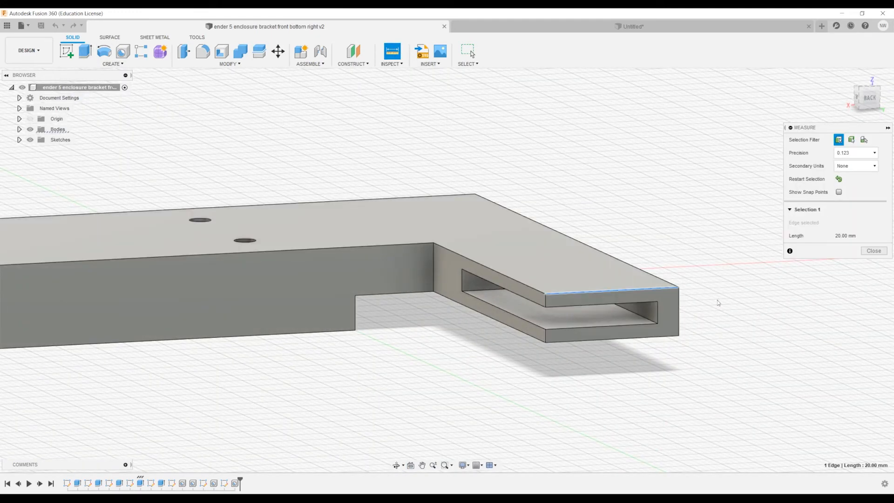
Measure the slot's lower edge at the arm's end and calculate 20 - 16.825 for the remaining wall thickness.
{"action": "left_click", "coordinate": [545, 460]}
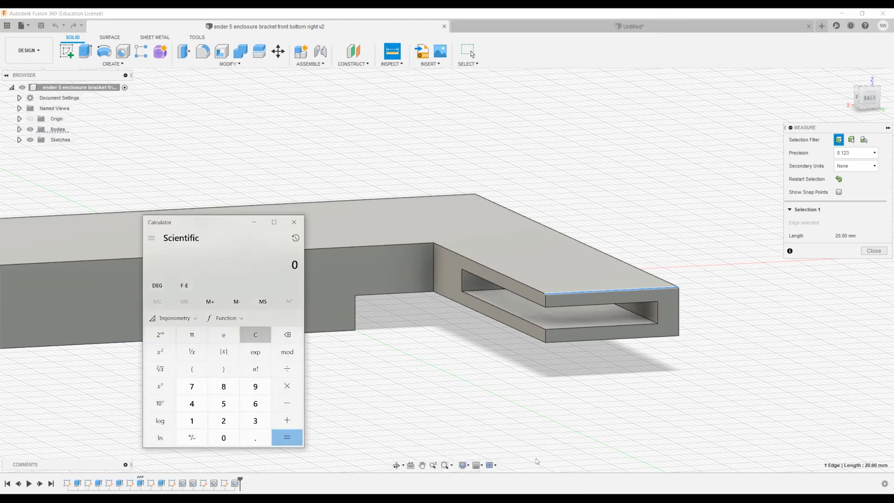
{"action": "left_click", "coordinate": [643, 324]}
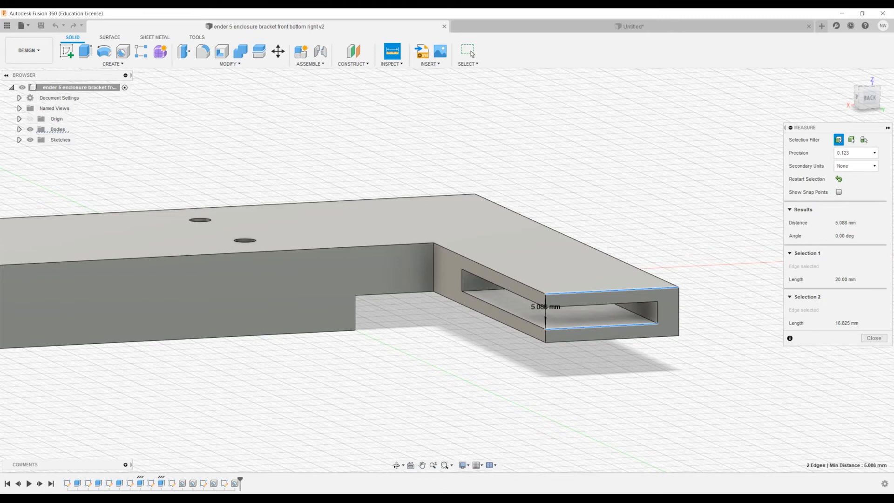
{"action": "left_click", "coordinate": [544, 463]}
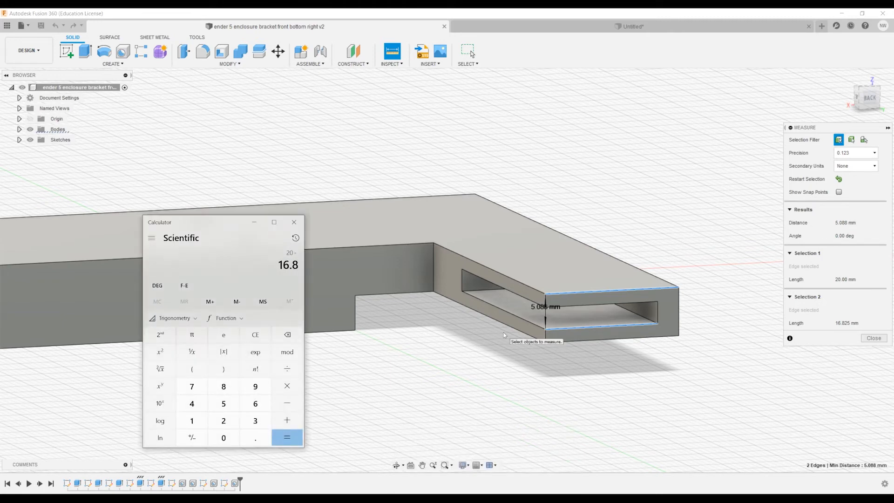
{"action": "key", "text": "Return"}
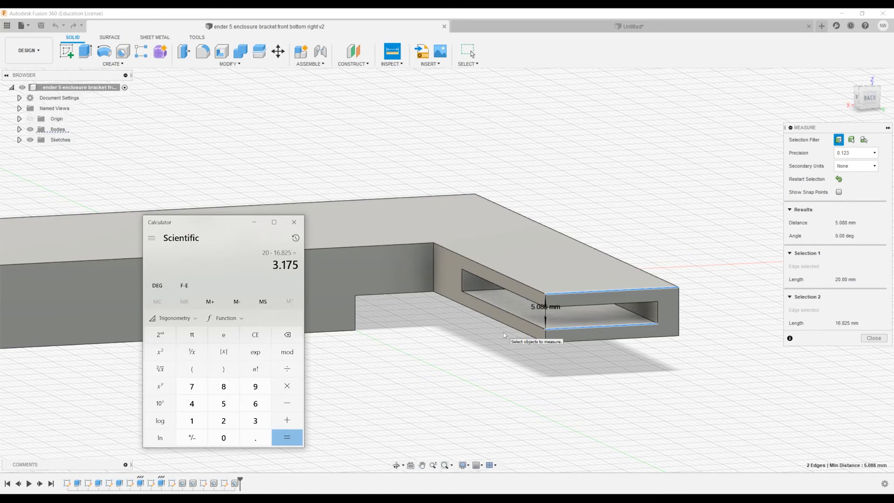
{"action": "left_click", "coordinate": [253, 223]}
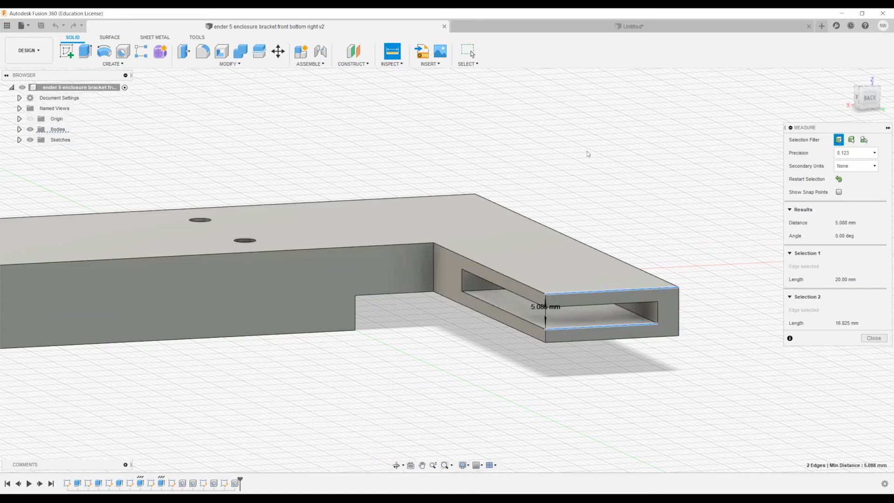
Return to the untitled design, undo the slot cut and extrude the slot rectangle again as a cut with a distance of -16.875 mm.
{"action": "left_click", "coordinate": [481, 29]}
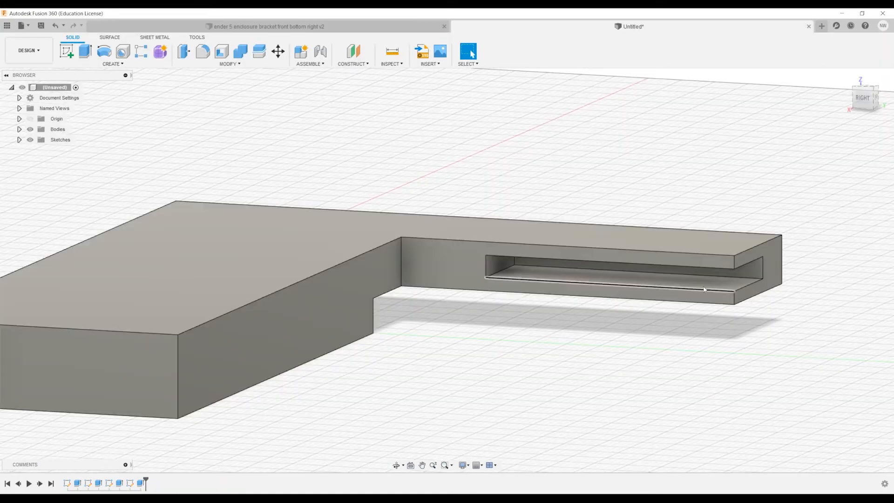
{"action": "key", "text": "ctrl+z"}
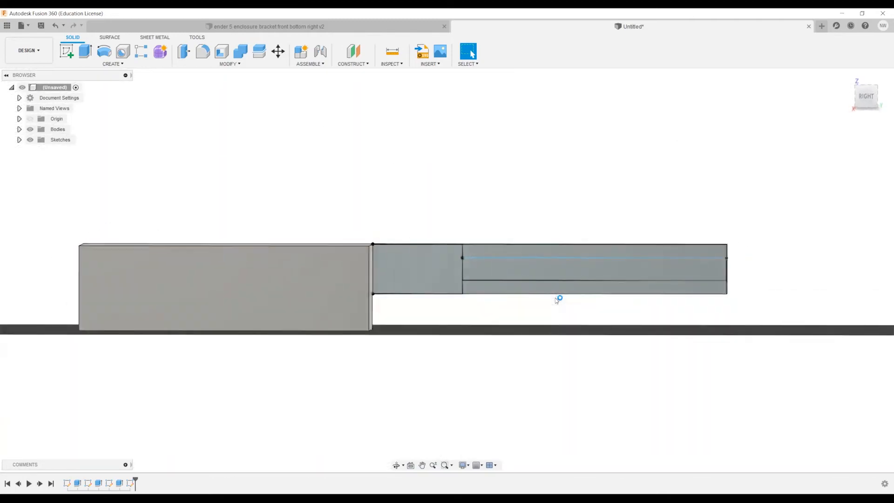
{"action": "left_click", "coordinate": [72, 38]}
{"action": "left_click", "coordinate": [85, 51]}
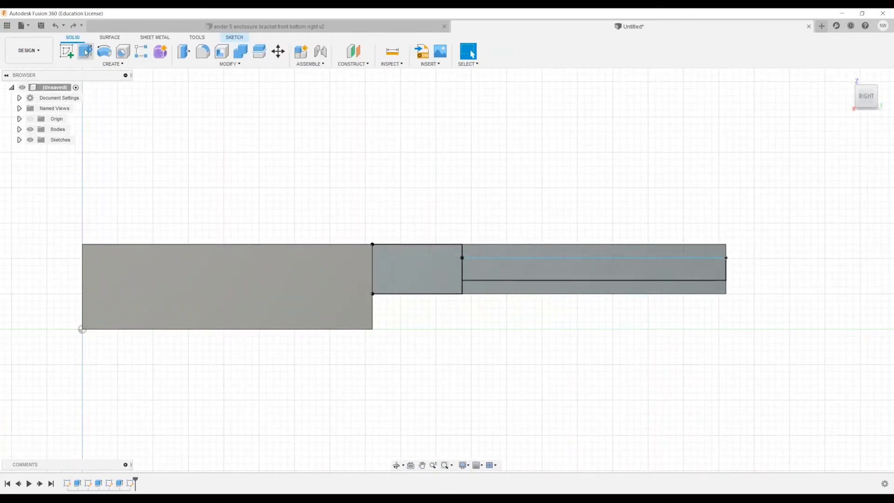
{"action": "left_click", "coordinate": [605, 274]}
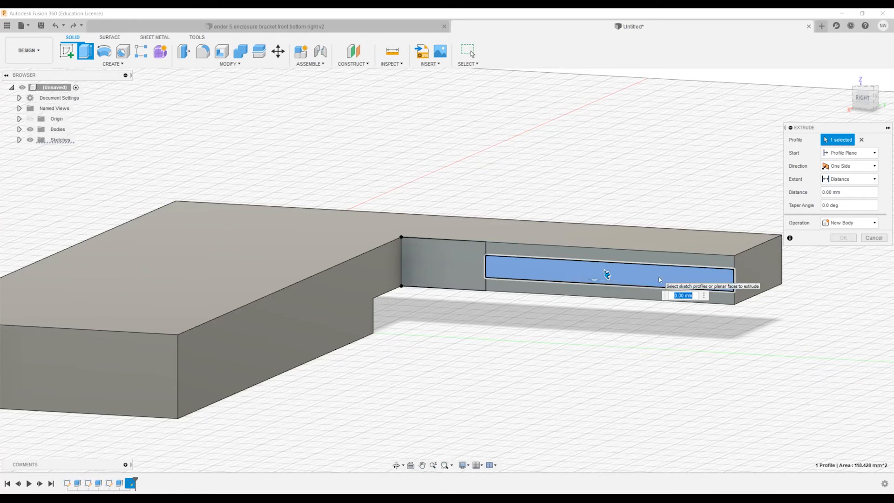
{"action": "type", "text": "-16"}
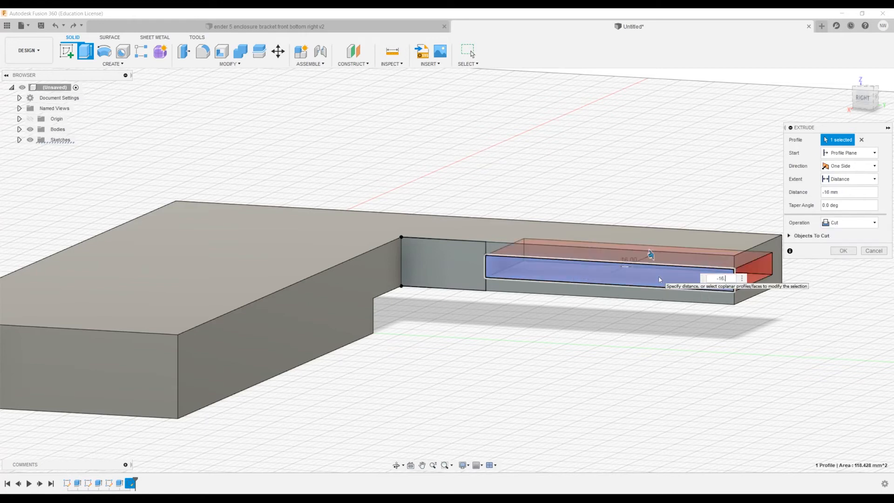
{"action": "type", "text": ".875"}
{"action": "key", "text": "Return"}
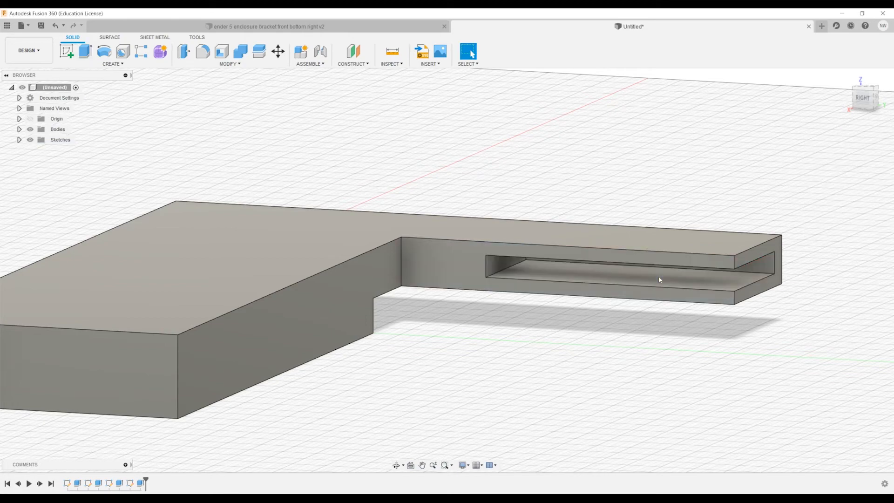
{"action": "left_click", "coordinate": [396, 464]}
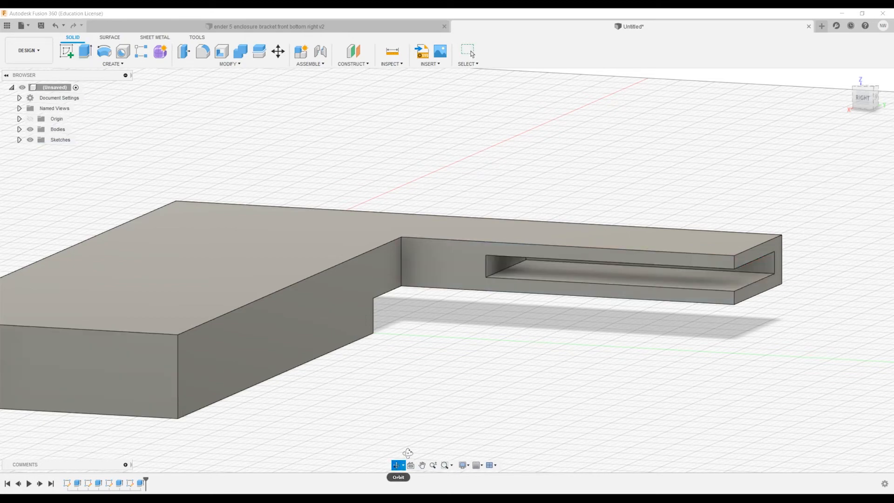
{"action": "left_click_drag", "start_coordinate": [535, 307], "coordinate": [413, 337]}
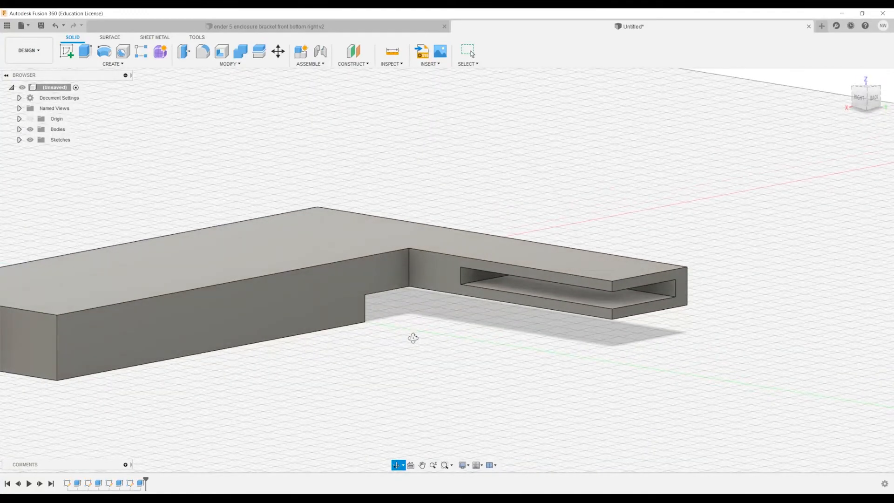
{"action": "mouse_move", "coordinate": [465, 288]}
{"action": "left_mouse_down"}
{"action": "mouse_move", "coordinate": [456, 286]}
{"action": "mouse_move", "coordinate": [467, 285]}
{"action": "left_mouse_up"}
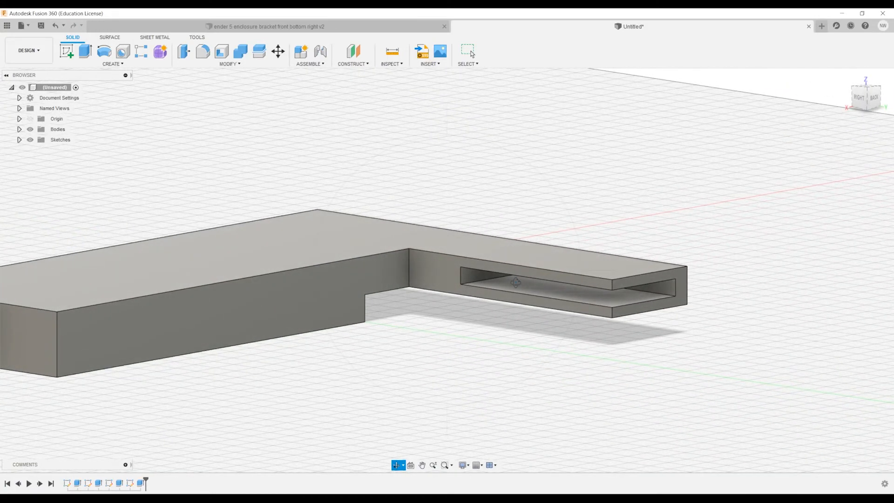
{"action": "left_click_drag", "start_coordinate": [543, 284], "coordinate": [581, 289]}
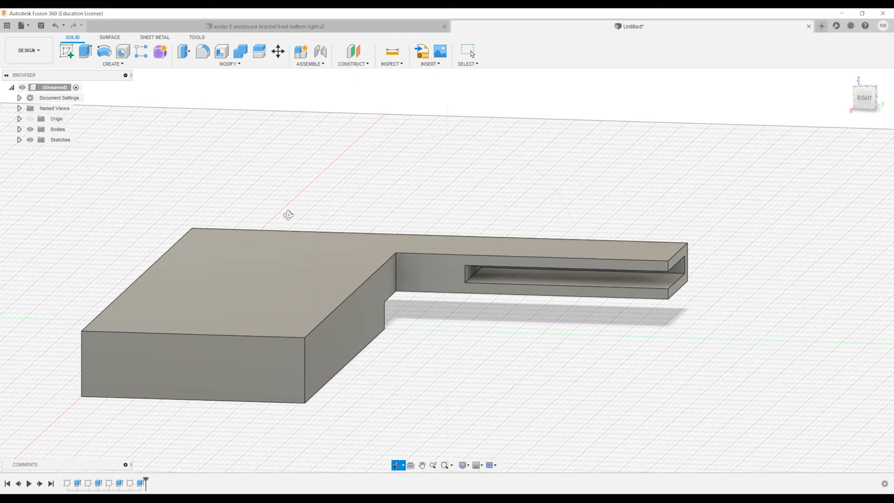
{"action": "key", "text": "Escape"}
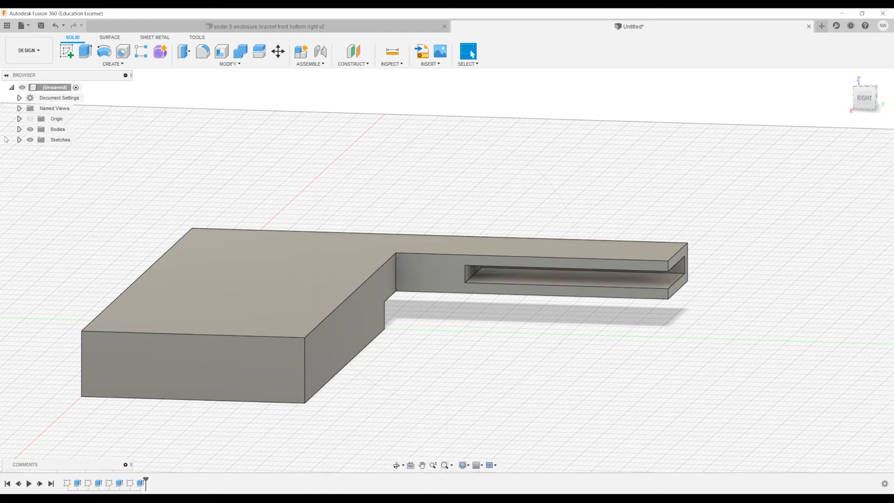
Show Sketch1 through Sketch4 on the model and hide all four again.
{"action": "left_click", "coordinate": [19, 139]}
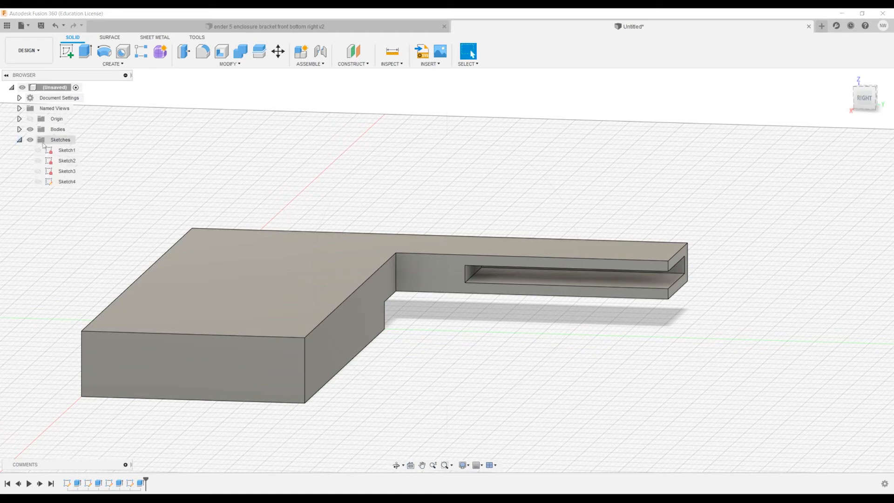
{"action": "left_click", "coordinate": [40, 181]}
{"action": "left_click", "coordinate": [38, 182]}
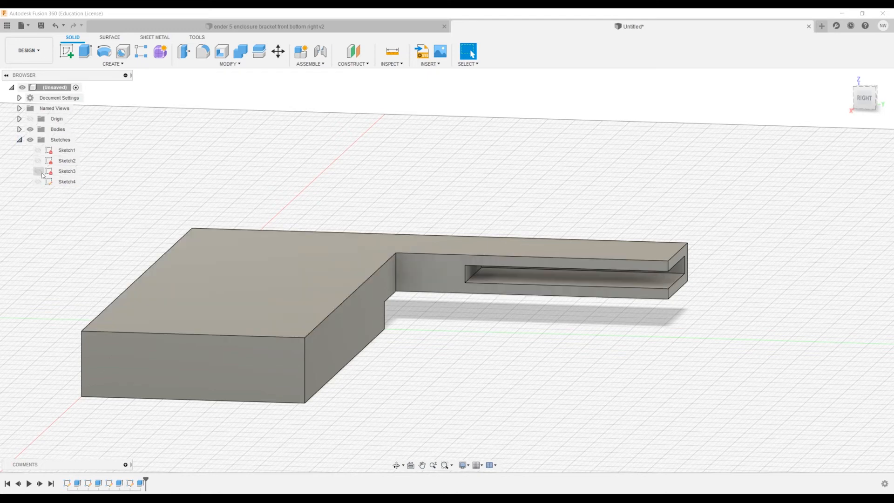
{"action": "left_click", "coordinate": [38, 171]}
{"action": "left_click", "coordinate": [38, 160]}
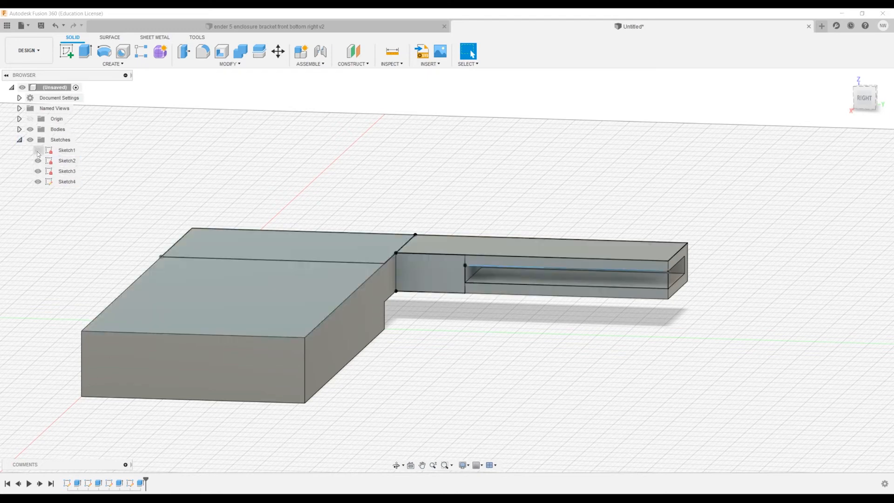
{"action": "left_click", "coordinate": [38, 150]}
{"action": "left_click", "coordinate": [38, 151]}
{"action": "left_click", "coordinate": [38, 161]}
{"action": "left_click", "coordinate": [39, 171]}
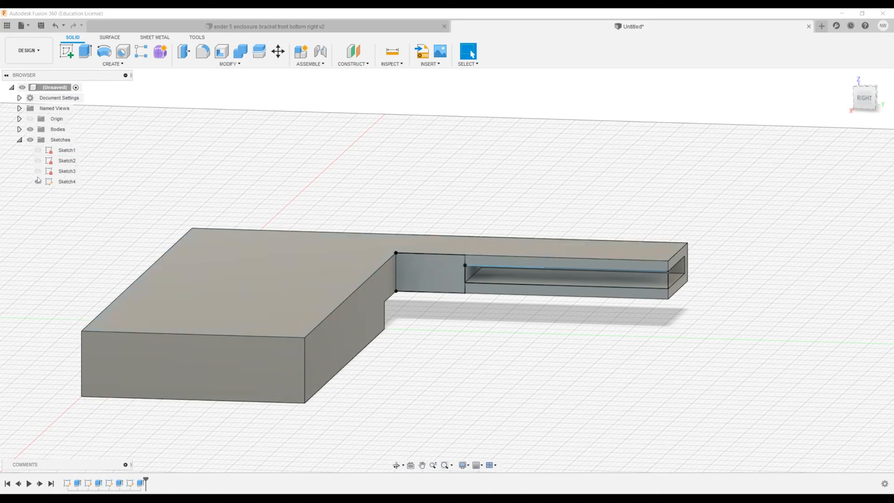
{"action": "left_click", "coordinate": [39, 181]}
{"action": "left_click", "coordinate": [19, 140]}
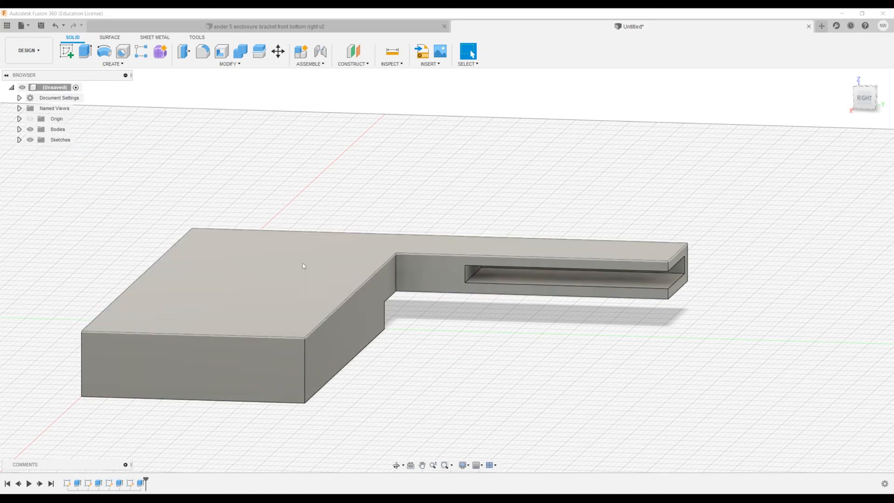
Inspect the bracket from several angles and compare it with the front view drawing in AutoCAD, returning to Fusion 360.
{"action": "left_click", "coordinate": [396, 465]}
{"action": "left_click_drag", "start_coordinate": [421, 412], "coordinate": [439, 457]}
{"action": "left_click", "coordinate": [422, 465]}
{"action": "left_click_drag", "start_coordinate": [321, 396], "coordinate": [493, 410]}
{"action": "left_click", "coordinate": [396, 464]}
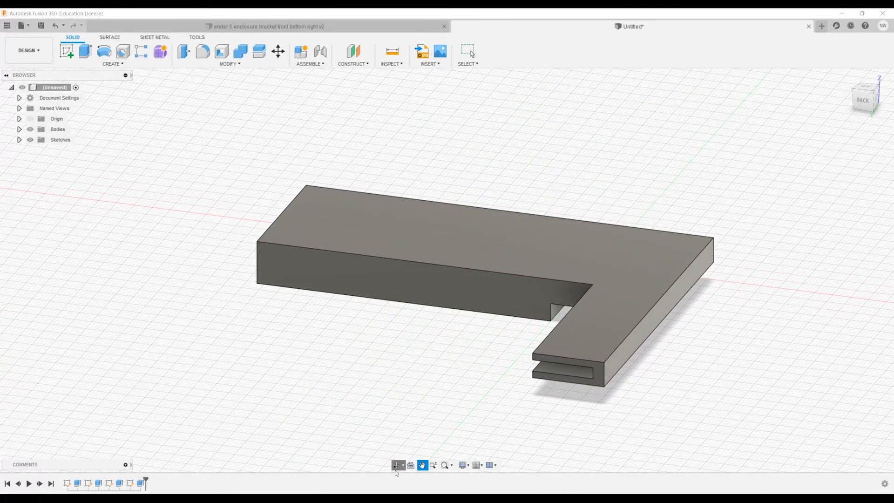
{"action": "left_click_drag", "start_coordinate": [395, 416], "coordinate": [415, 377]}
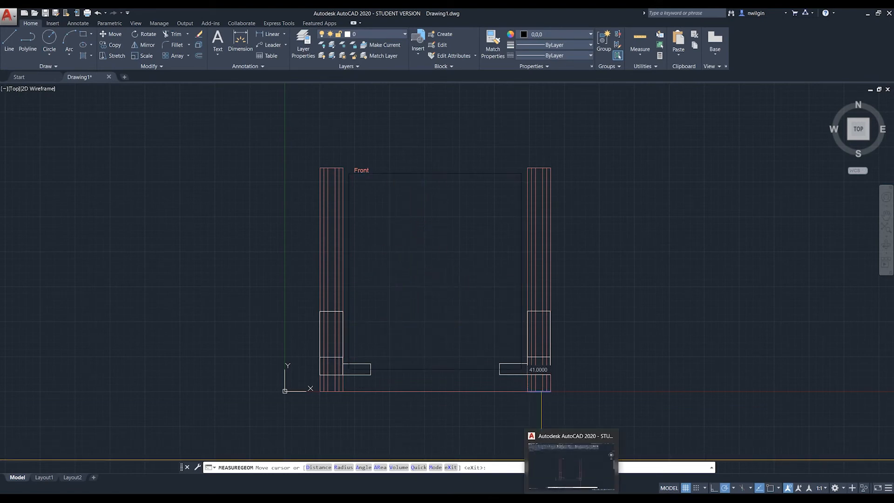
{"action": "left_click", "coordinate": [572, 500]}
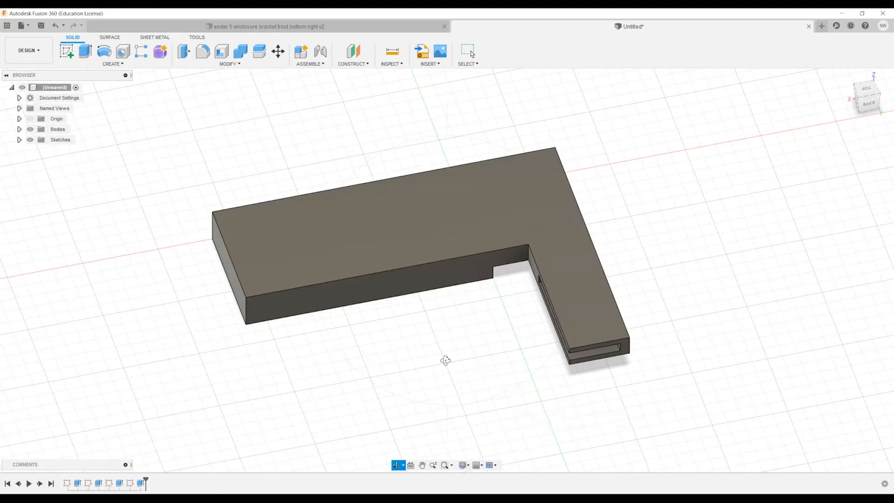
{"action": "mouse_move", "coordinate": [388, 365]}
{"action": "middle_mouse_down", "text": "shift"}
{"action": "mouse_move", "coordinate": [355, 354]}
{"action": "mouse_move", "coordinate": [349, 373]}
{"action": "mouse_move", "coordinate": [397, 378]}
{"action": "mouse_move", "coordinate": [385, 367]}
{"action": "middle_mouse_up", "text": "shift"}
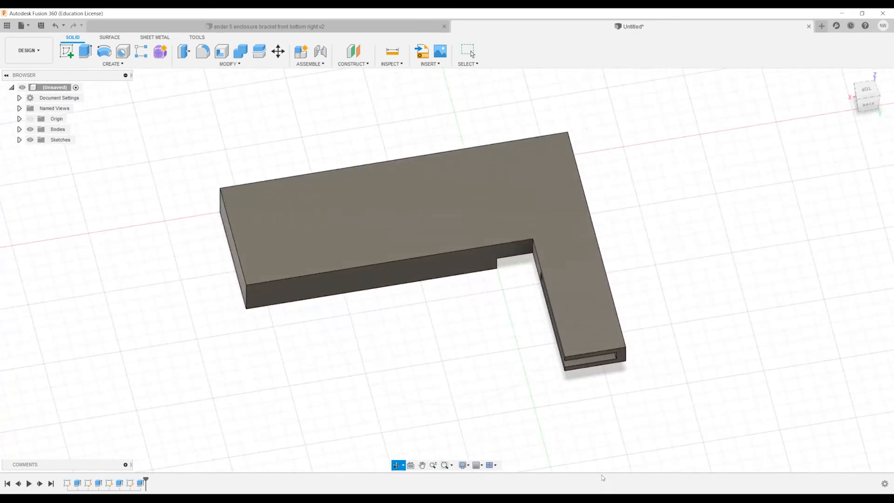
{"action": "left_click", "coordinate": [595, 500]}
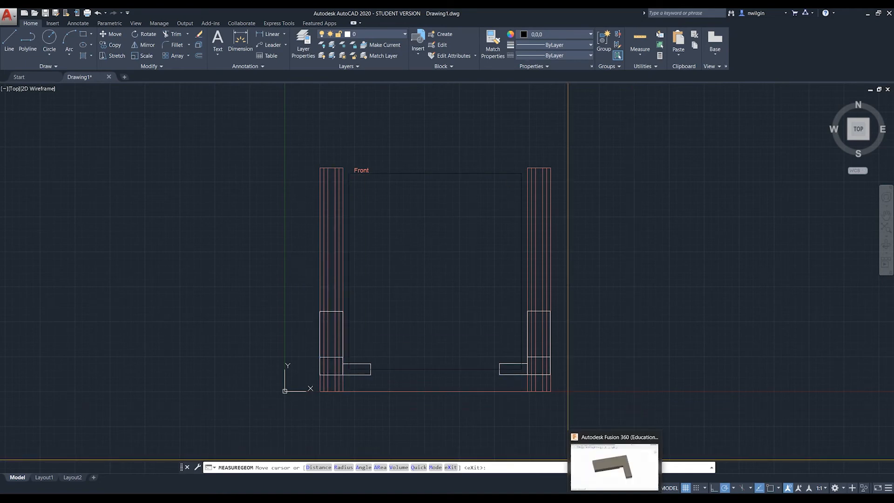
{"action": "left_click", "coordinate": [614, 497]}
Start a sketch on the bracket's top face and draw a 92 mm line along the outer long edge from its free-end corner.
{"action": "left_click_drag", "start_coordinate": [412, 371], "coordinate": [398, 330]}
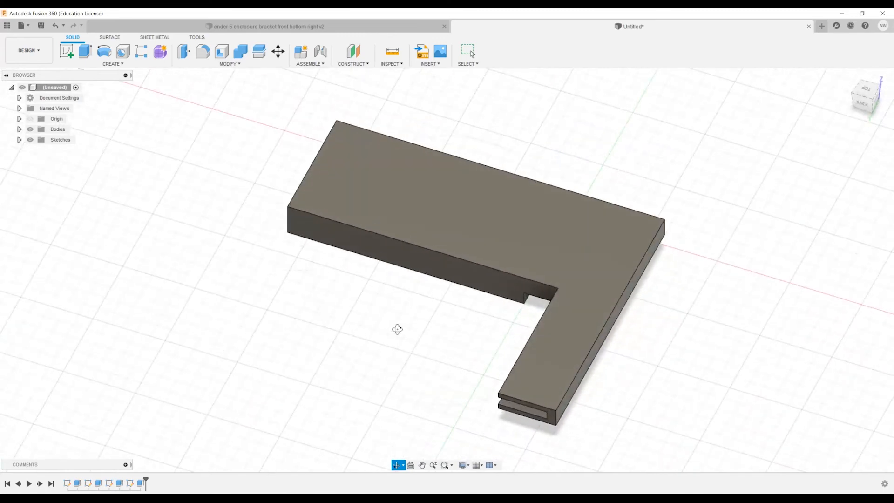
{"action": "left_click_drag", "start_coordinate": [358, 310], "coordinate": [280, 308]}
{"action": "left_click", "coordinate": [66, 51]}
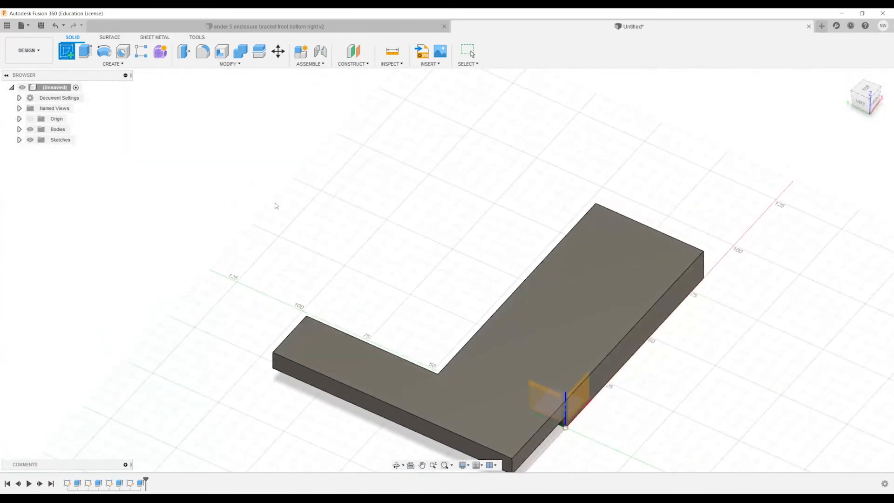
{"action": "left_click", "coordinate": [600, 279]}
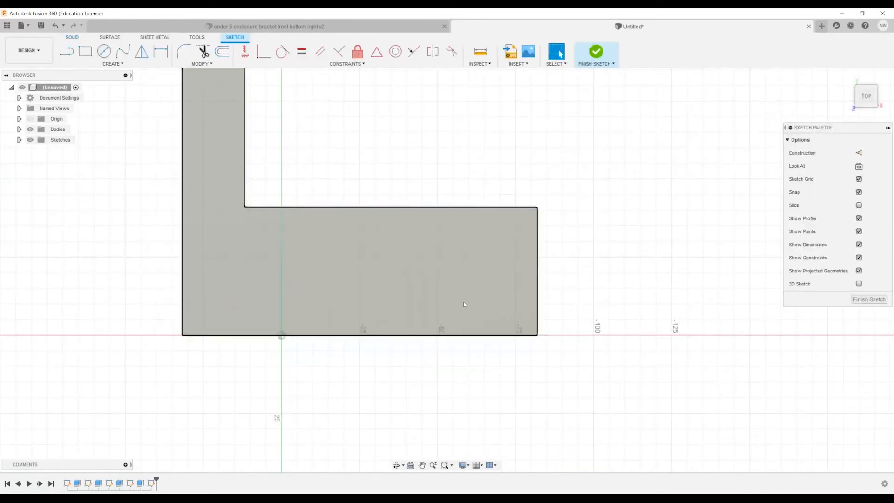
{"action": "key", "text": "l"}
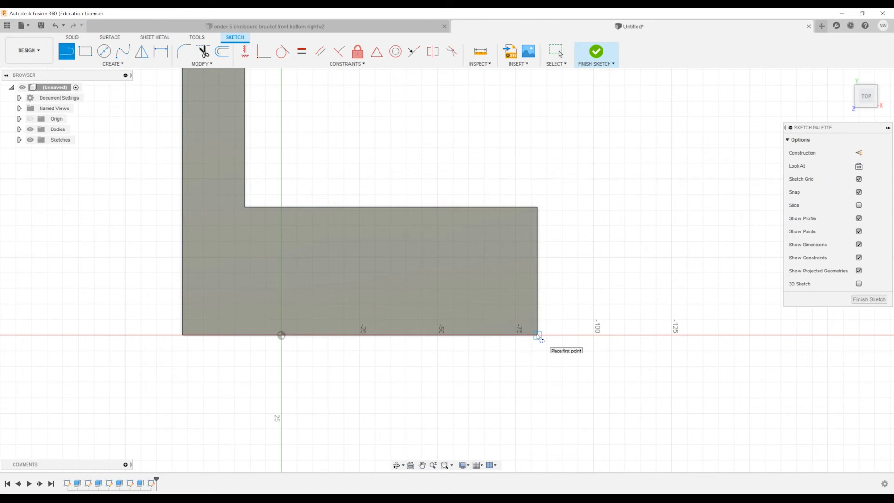
{"action": "left_click", "coordinate": [537, 335]}
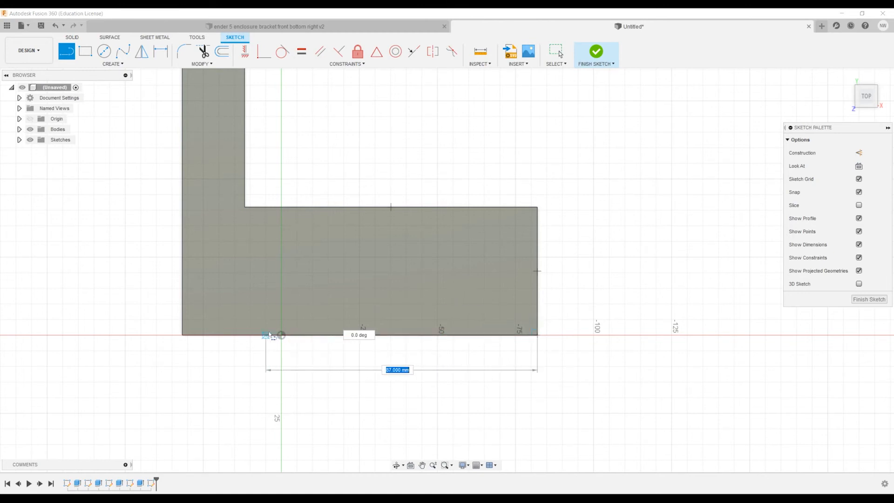
{"action": "type", "text": "92"}
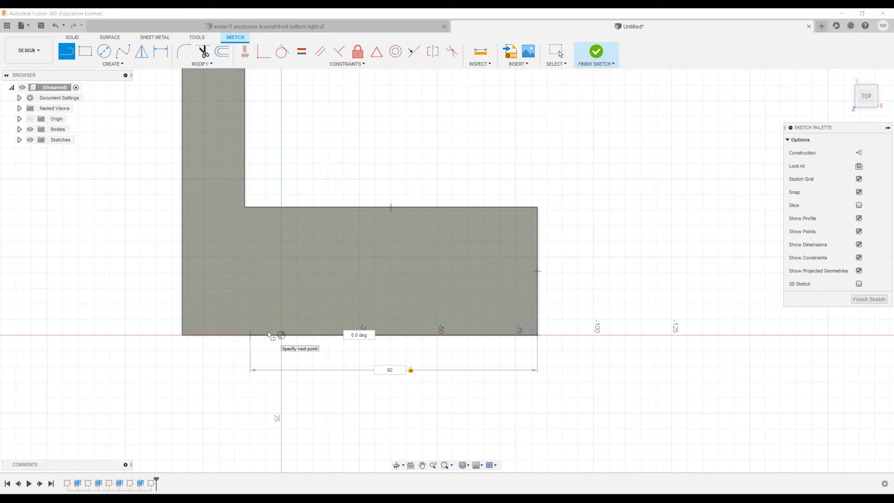
{"action": "key", "text": "Return"}
{"action": "key", "text": "Escape"}
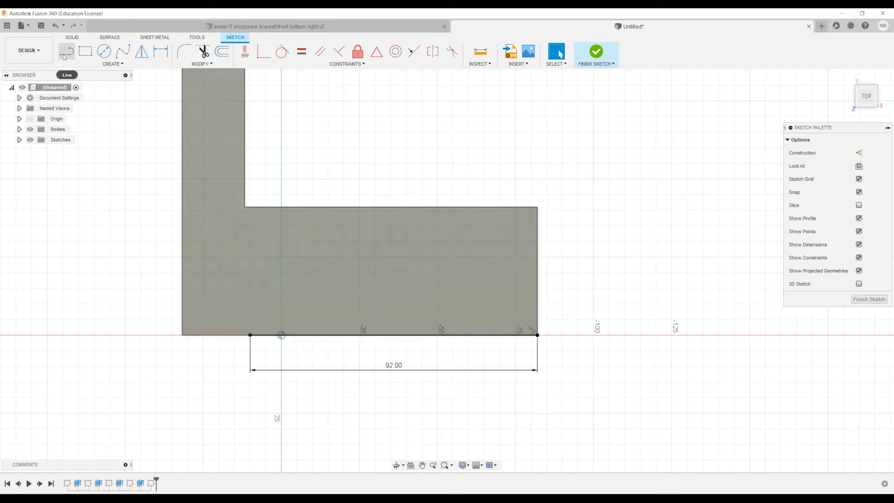
Draw a 92 mm line along the arm's inner long edge, starting from its free-end corner.
{"action": "left_click", "coordinate": [67, 51]}
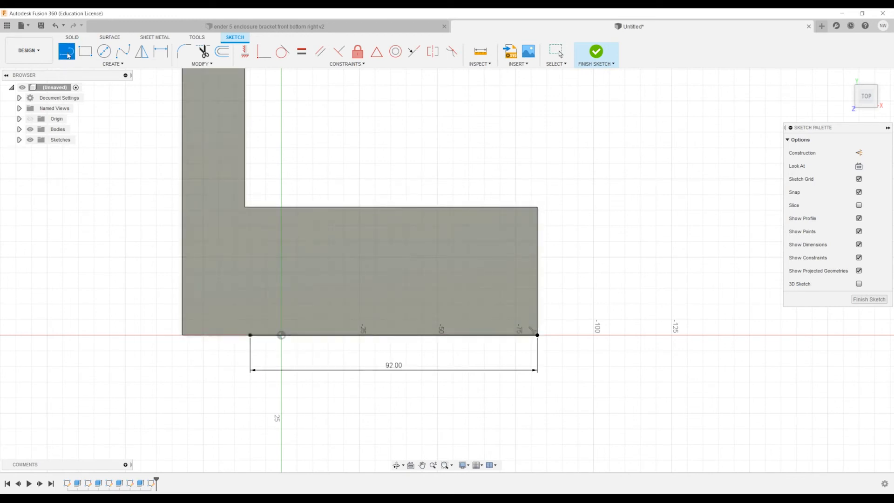
{"action": "left_click", "coordinate": [536, 206]}
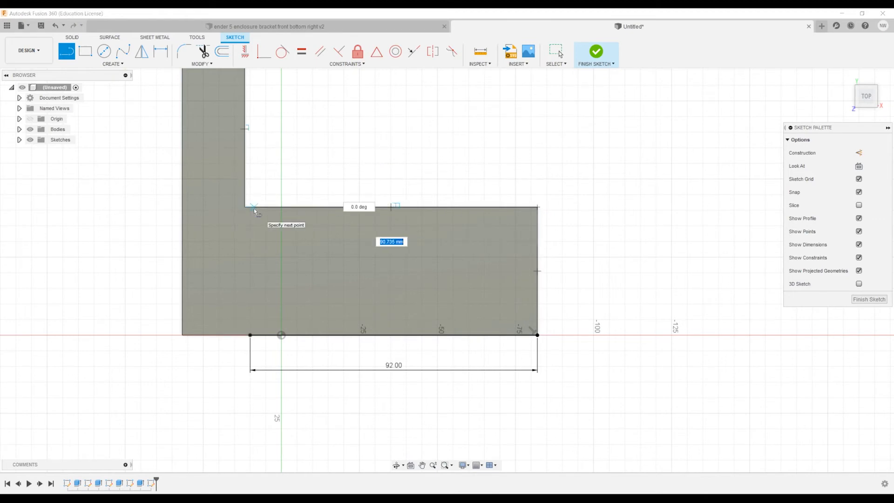
{"action": "type", "text": "92"}
{"action": "key", "text": "Return"}
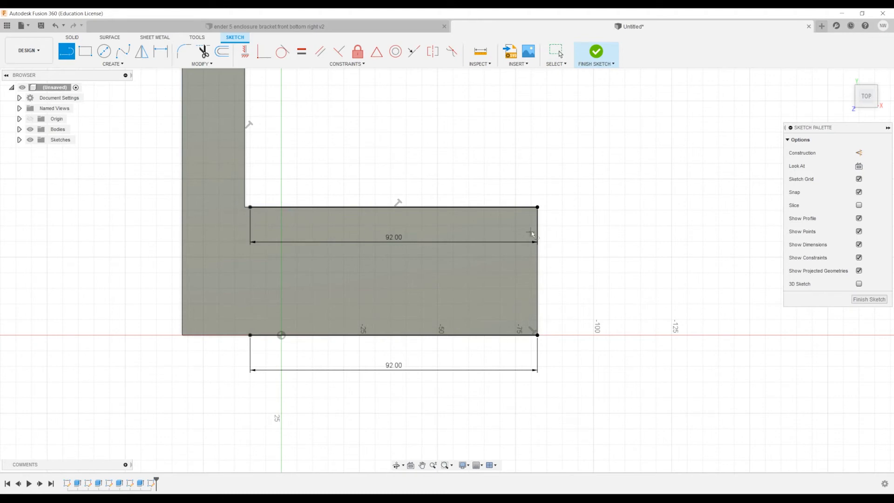
Draw a 46 mm line from each free-end corner of the arm, along the inner and the outer long edges.
{"action": "left_click", "coordinate": [538, 208]}
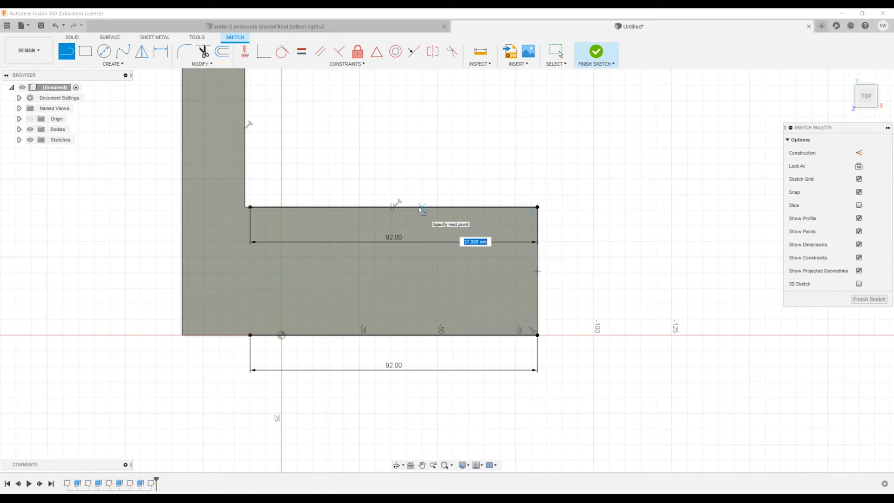
{"action": "type", "text": "46"}
{"action": "key", "text": "Return"}
{"action": "key", "text": "Escape"}
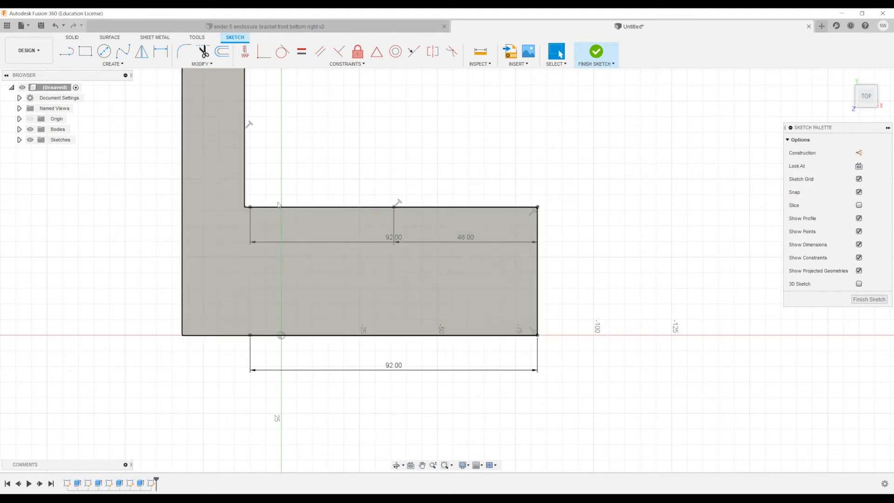
{"action": "key", "text": "l"}
{"action": "left_click", "coordinate": [537, 335]}
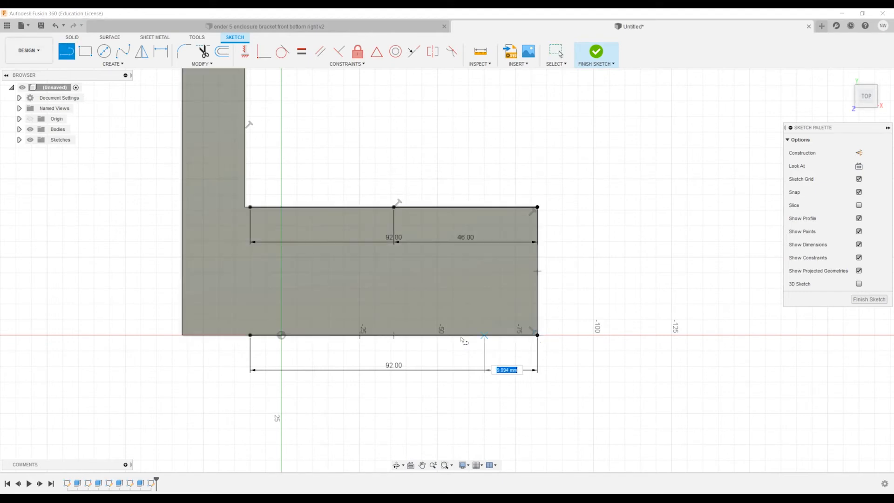
{"action": "type", "text": "46"}
{"action": "key", "text": "Return"}
{"action": "key", "text": "Escape"}
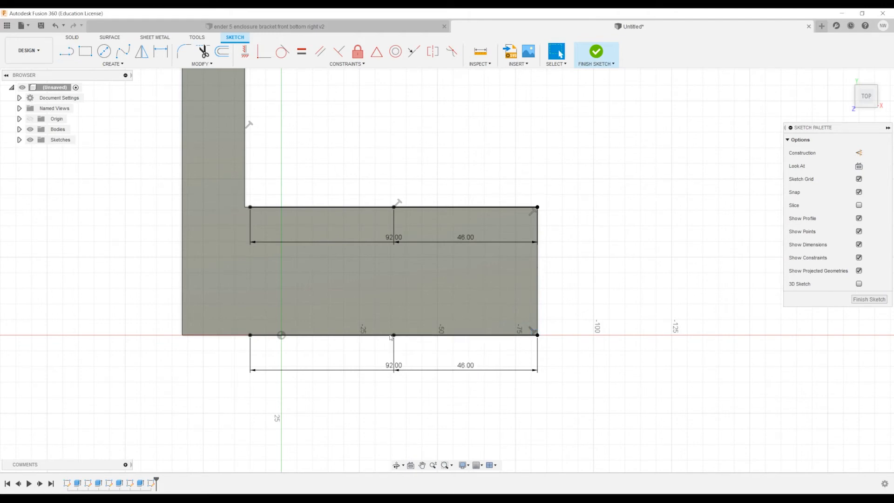
Draw two lines across the arm, one joining the 46 mm endpoints and one joining the 92 mm endpoints.
{"action": "key", "text": "l"}
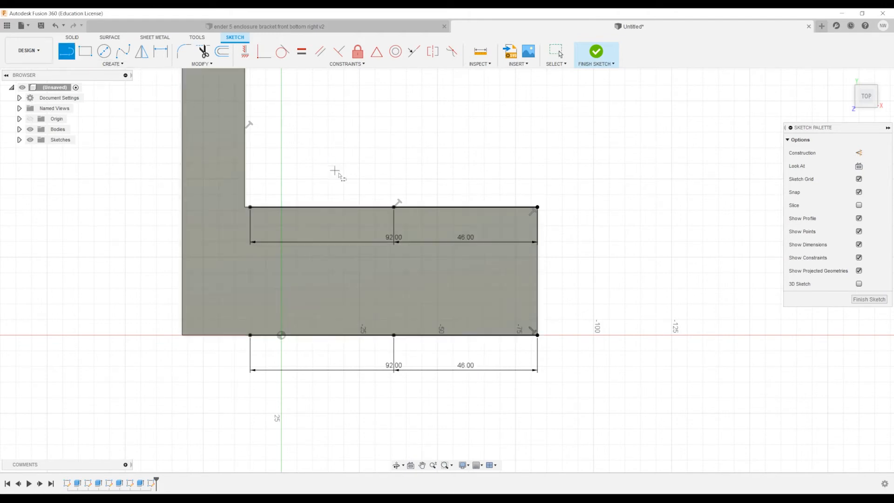
{"action": "left_click", "coordinate": [393, 207]}
{"action": "left_click", "coordinate": [394, 335]}
{"action": "key", "text": "Escape"}
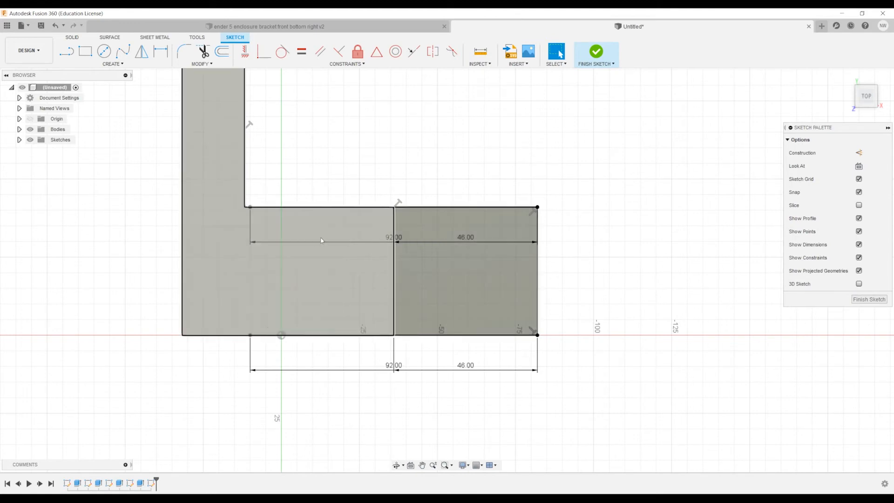
{"action": "key", "text": "l"}
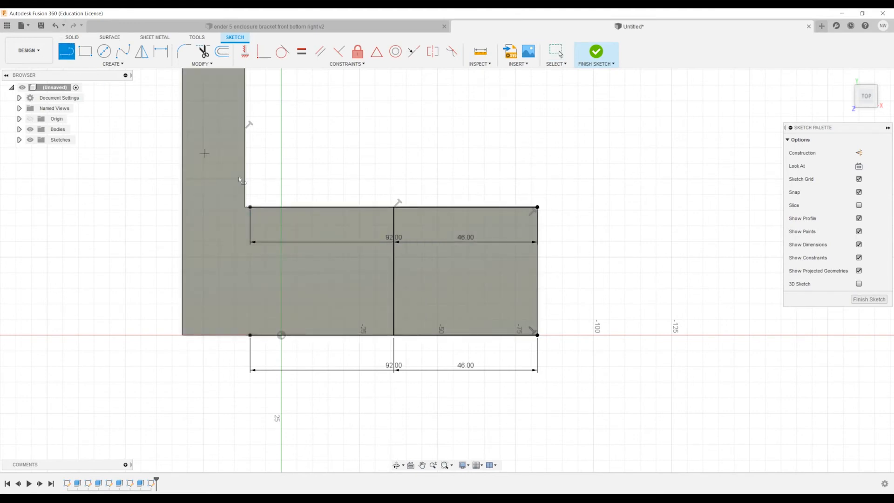
{"action": "left_click", "coordinate": [250, 206]}
{"action": "double_click", "coordinate": [251, 334]}
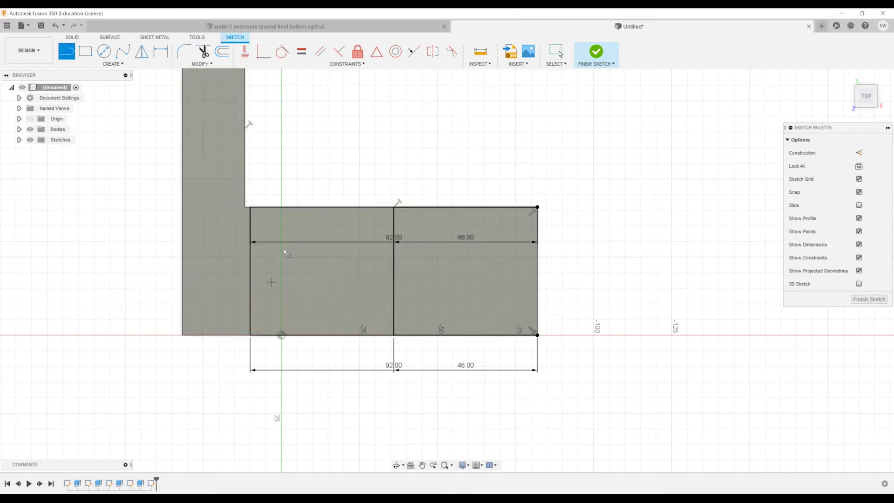
{"action": "key", "text": "Escape"}
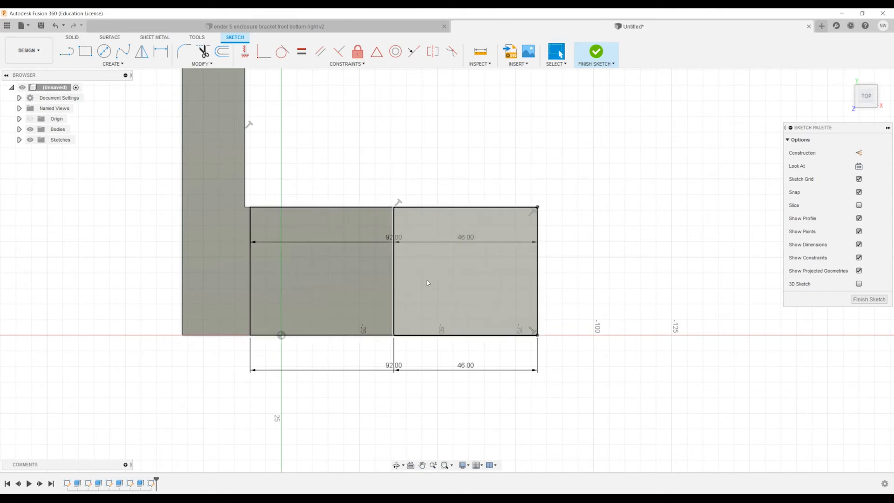
{"action": "left_click", "coordinate": [437, 276]}
{"action": "left_click", "coordinate": [359, 275]}
{"action": "left_click", "coordinate": [441, 279]}
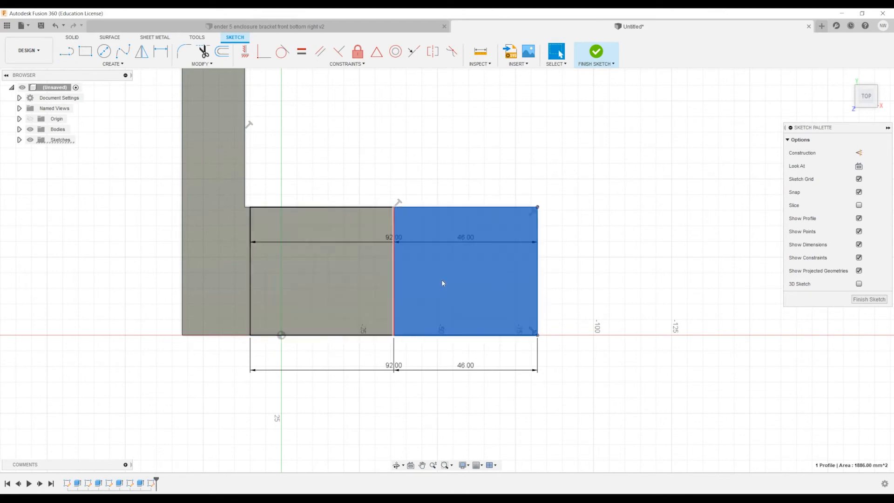
{"action": "left_click", "coordinate": [371, 279]}
{"action": "left_click", "coordinate": [446, 280]}
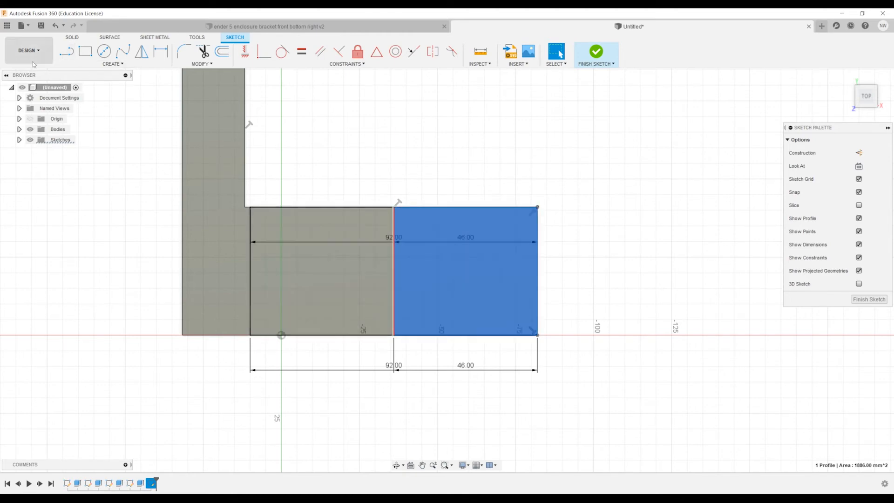
Draw a 7 mm line down the free end from the inner corner, and a line from its endpoint to the middle dividing line.
{"action": "key", "text": "l"}
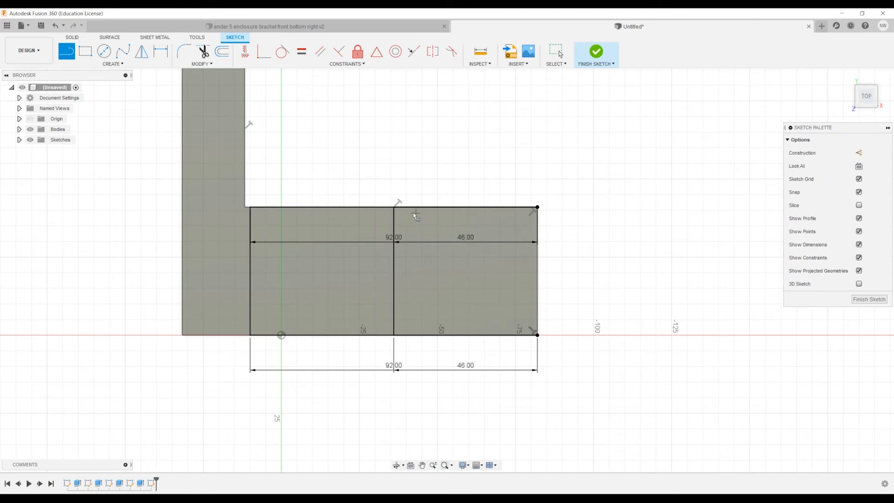
{"action": "left_click", "coordinate": [537, 207]}
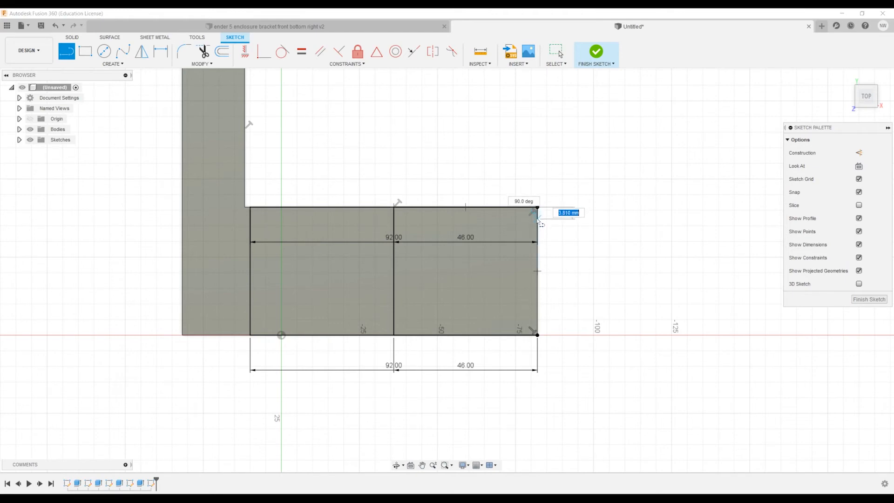
{"action": "type", "text": "7"}
{"action": "key", "text": "Return"}
{"action": "key", "text": "Escape"}
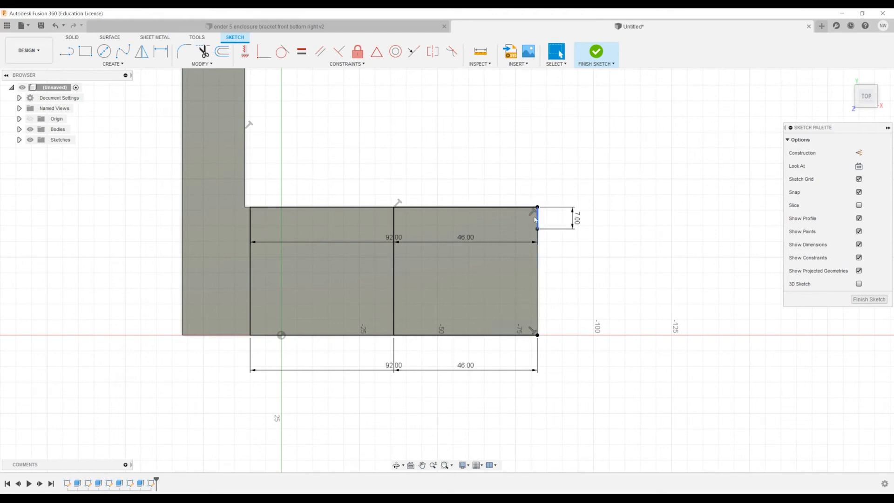
{"action": "key", "text": "l"}
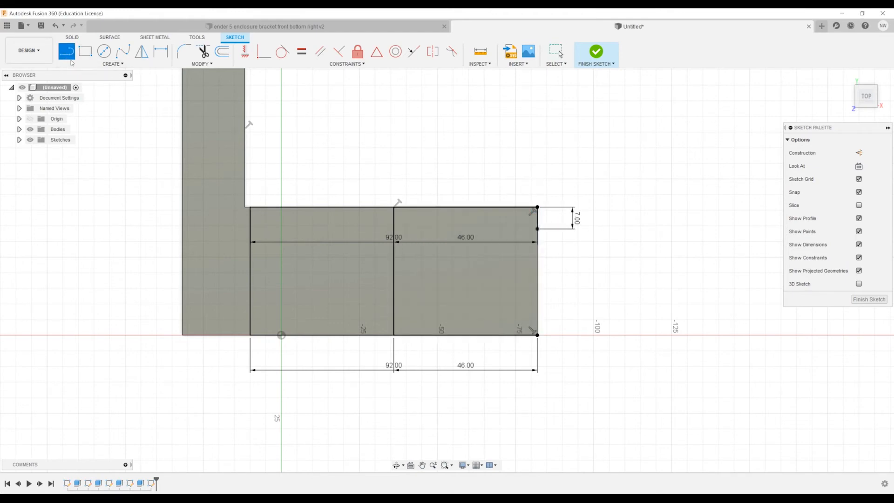
{"action": "left_click", "coordinate": [538, 229]}
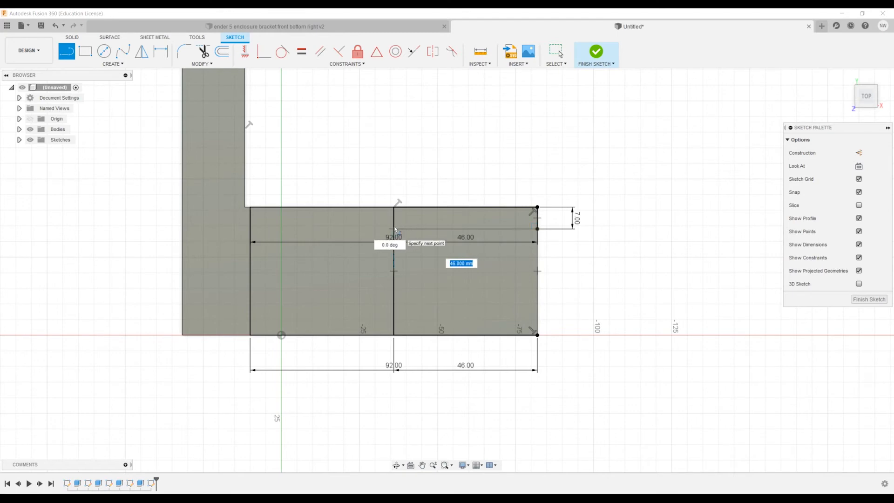
{"action": "double_click", "coordinate": [395, 228]}
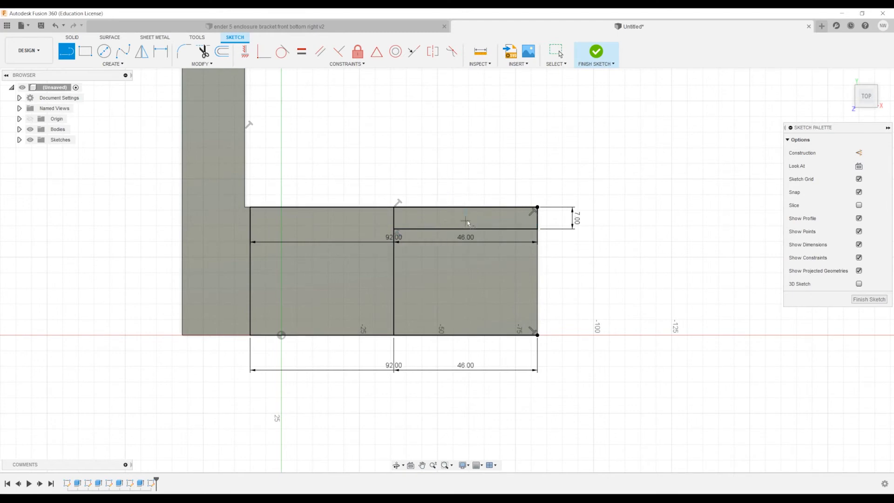
Continue 7 mm further along the free end and draw a second parallel line from there to the middle dividing line.
{"action": "left_click", "coordinate": [537, 229]}
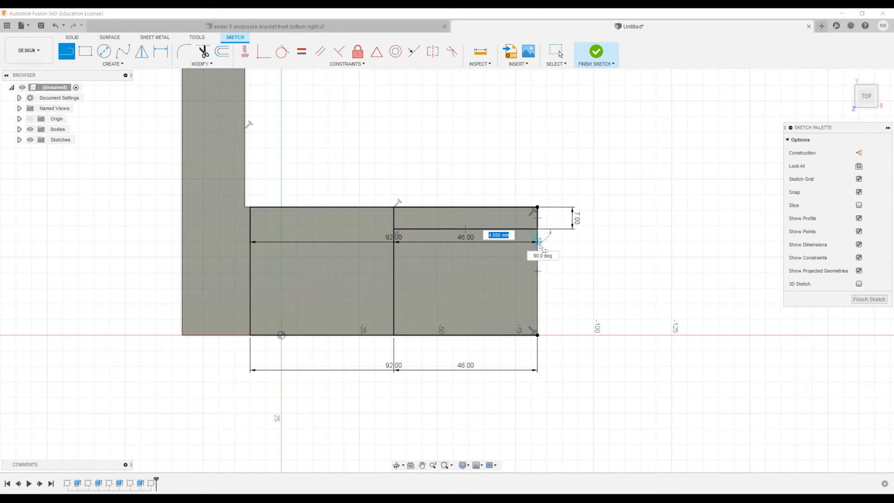
{"action": "type", "text": "7"}
{"action": "key", "text": "Return"}
{"action": "key", "text": "Escape"}
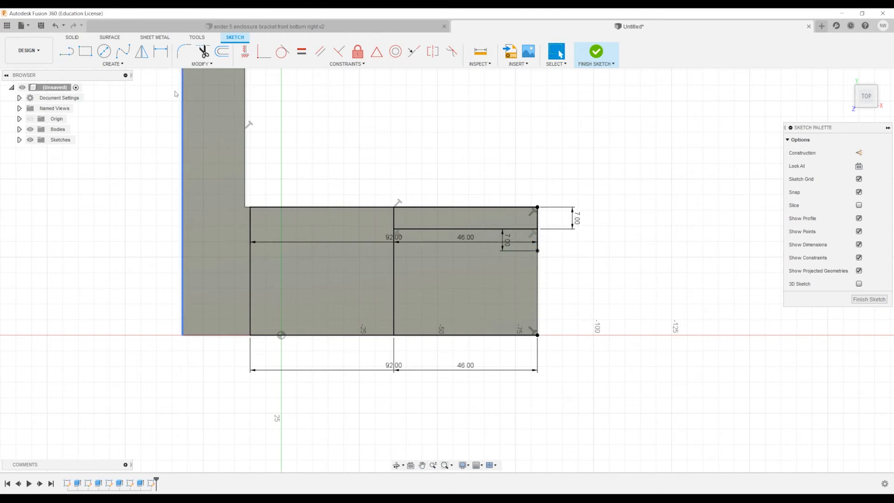
{"action": "left_click", "coordinate": [67, 51]}
{"action": "left_click", "coordinate": [537, 250]}
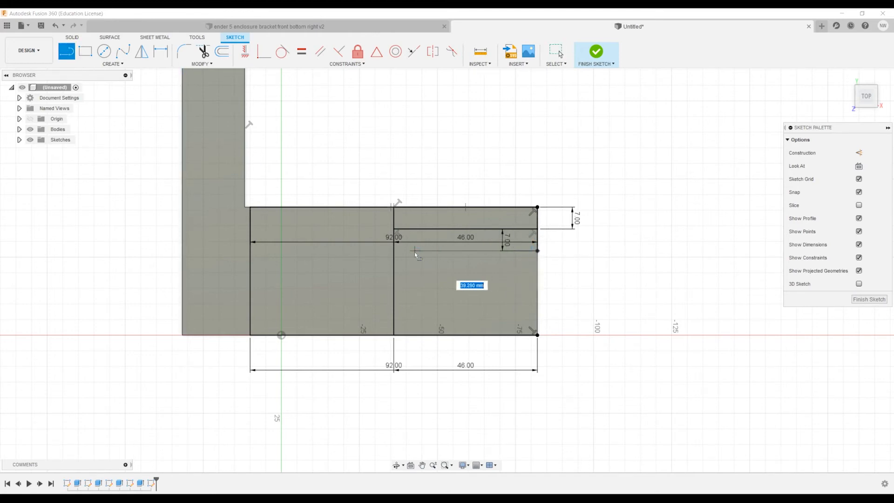
{"action": "left_click", "coordinate": [394, 250]}
{"action": "key", "text": "Escape"}
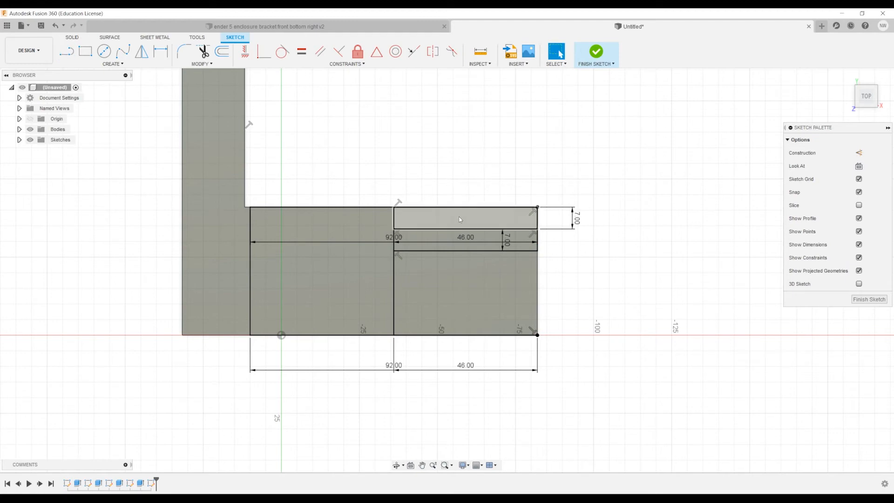
{"action": "left_click", "coordinate": [425, 235]}
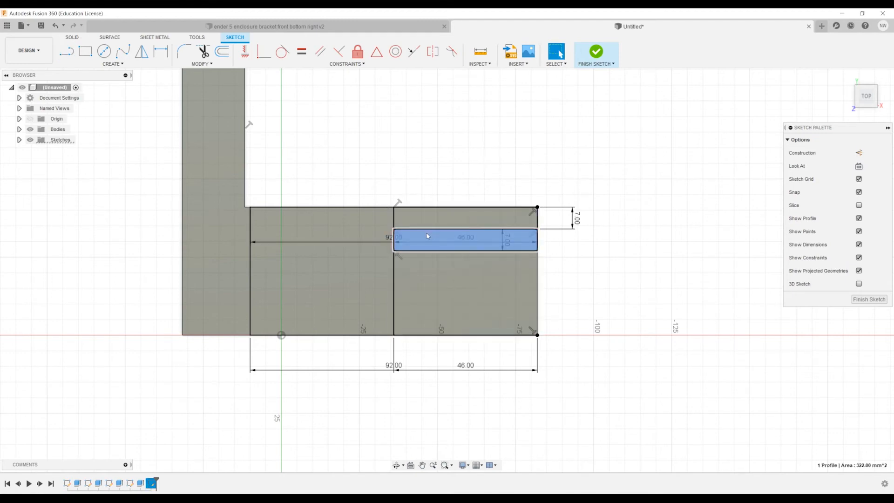
Try a 23 mm line along the inner long edge from the free-end corner, and undo it.
{"action": "left_click", "coordinate": [70, 53]}
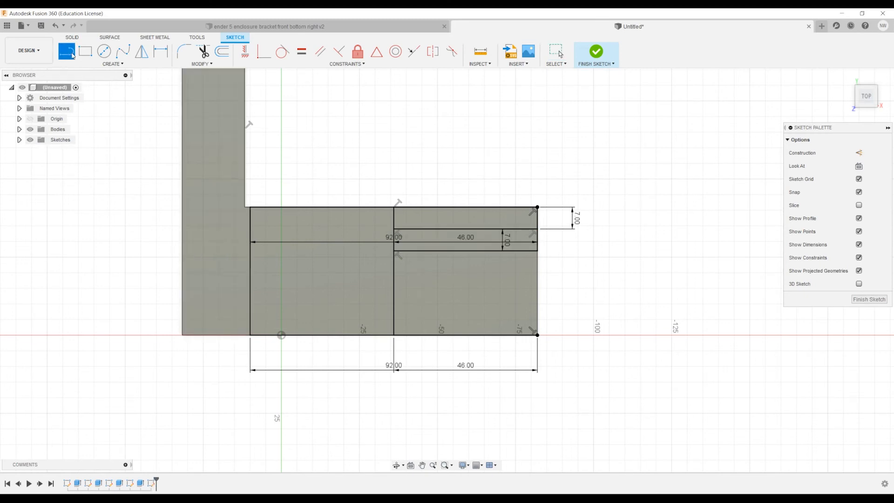
{"action": "left_click", "coordinate": [537, 206]}
{"action": "type", "text": "7"}
{"action": "key", "text": "Return"}
{"action": "left_click", "coordinate": [537, 209]}
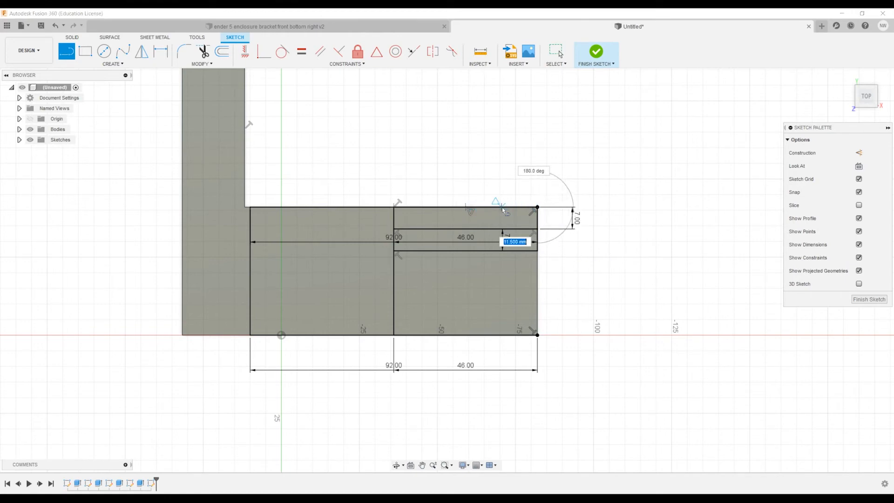
{"action": "type", "text": "23"}
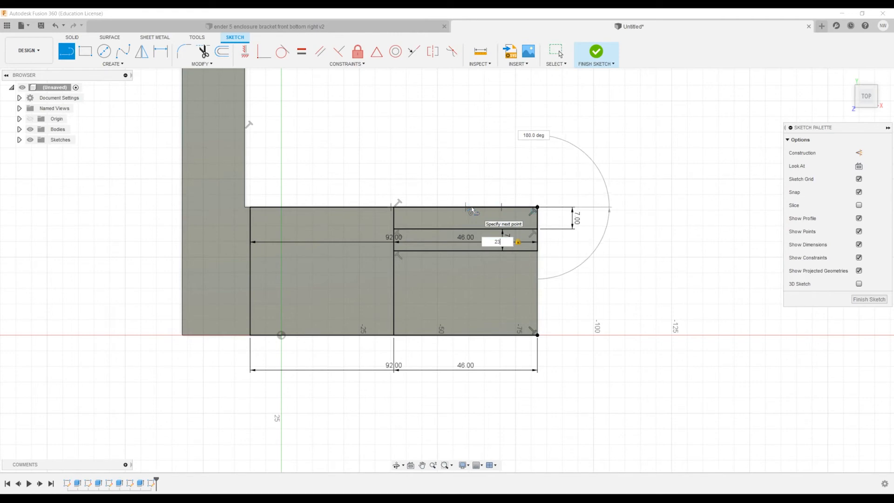
{"action": "key", "text": "Return"}
{"action": "key", "text": "Escape"}
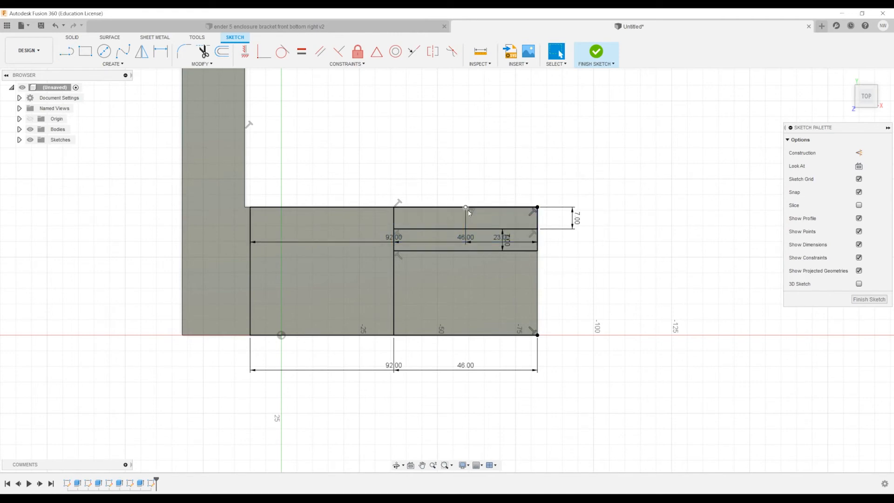
{"action": "left_click", "coordinate": [69, 51]}
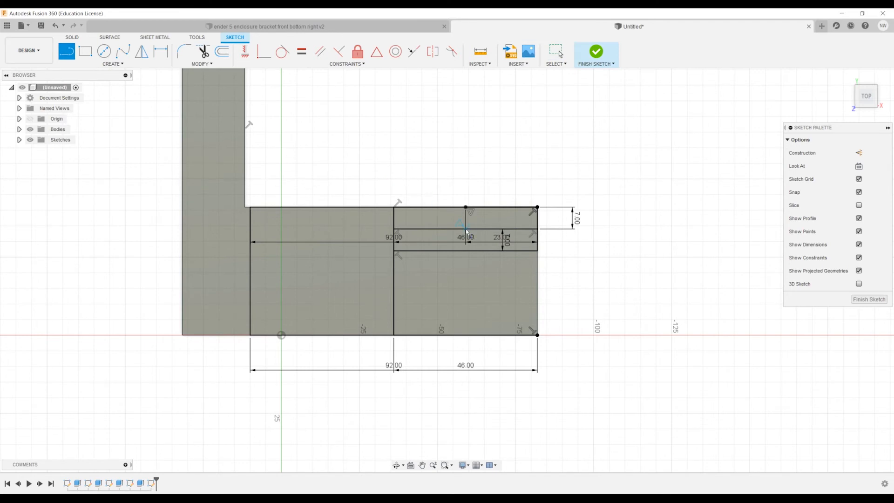
{"action": "key", "text": "Escape"}
{"action": "key", "text": "ctrl+z"}
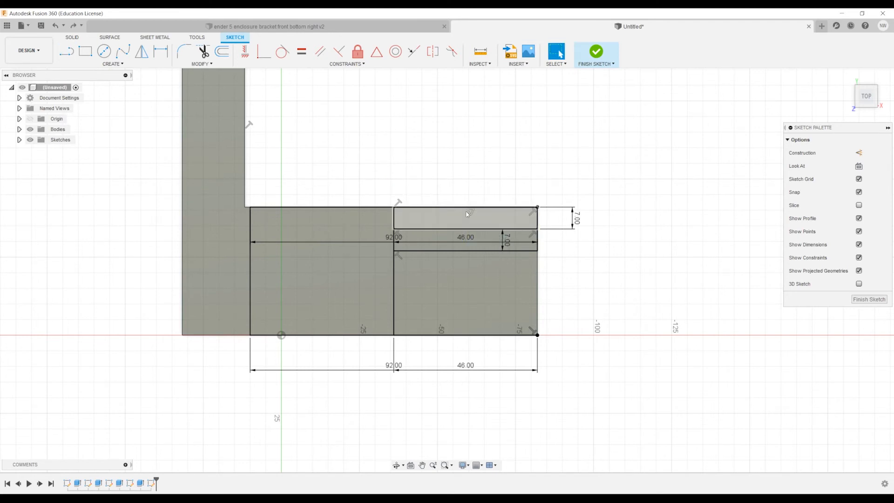
Draw a 23 mm line from the free end along the inner strip's upper line, and a 3.5 mm perpendicular from its end into the strip.
{"action": "key", "text": "l"}
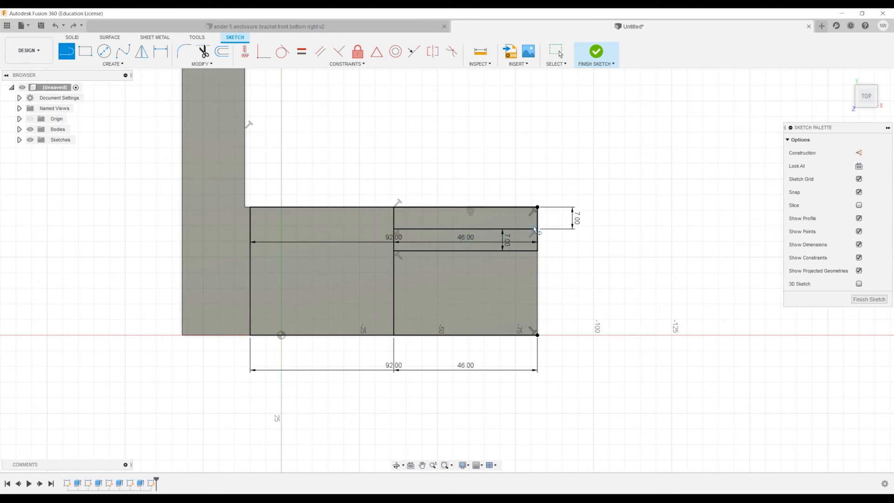
{"action": "left_click", "coordinate": [535, 229]}
{"action": "left_click", "coordinate": [466, 229]}
{"action": "left_click", "coordinate": [537, 229]}
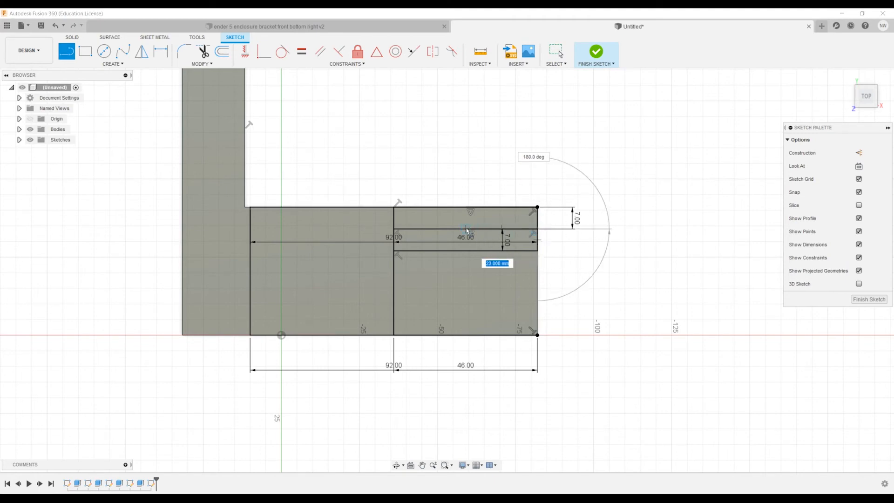
{"action": "left_click", "coordinate": [466, 229]}
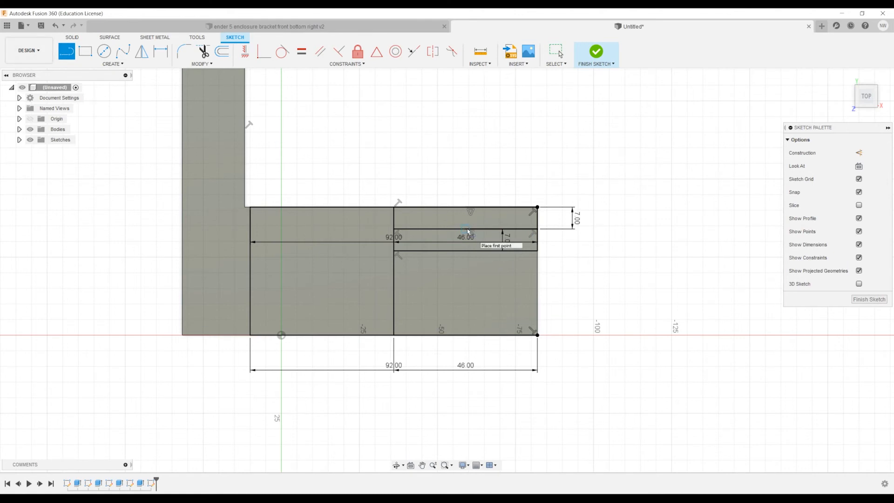
{"action": "left_click", "coordinate": [466, 229]}
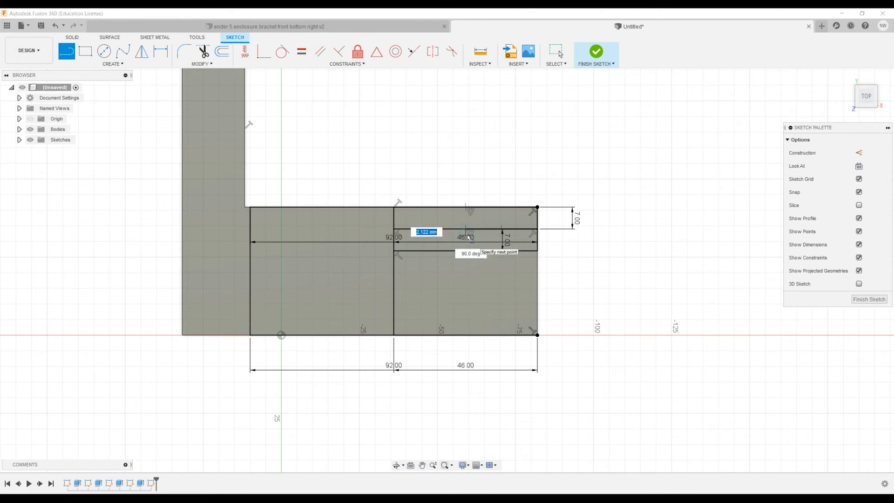
{"action": "type", "text": "3.5"}
{"action": "key", "text": "Return"}
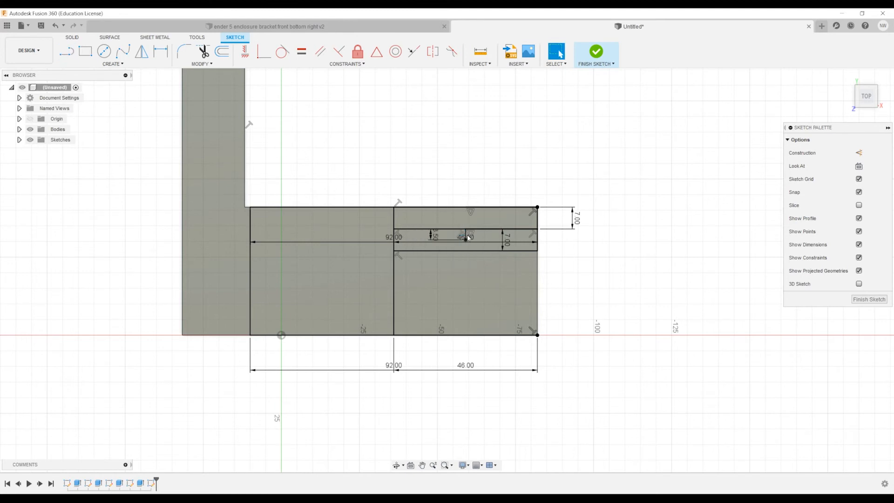
{"action": "key", "text": "Escape"}
Draw a 7 mm line up the free end from the outer corner, and a line from its endpoint to the middle dividing line.
{"action": "left_click", "coordinate": [69, 52]}
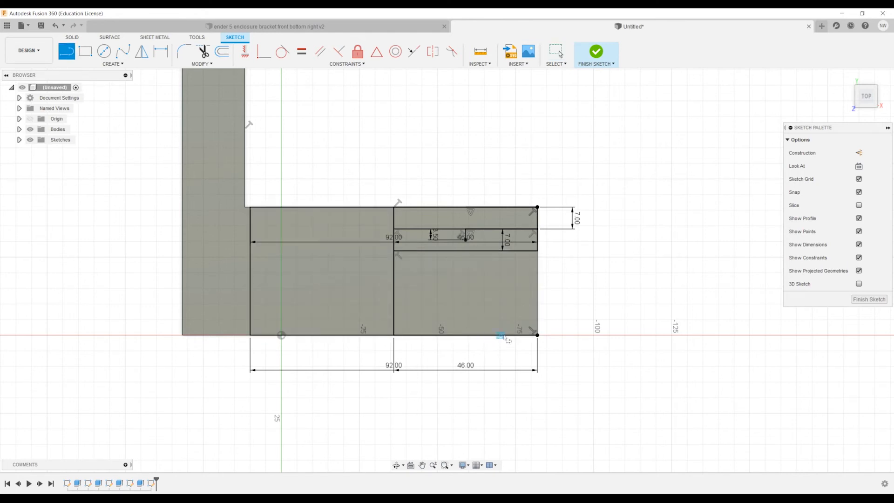
{"action": "left_click", "coordinate": [538, 335]}
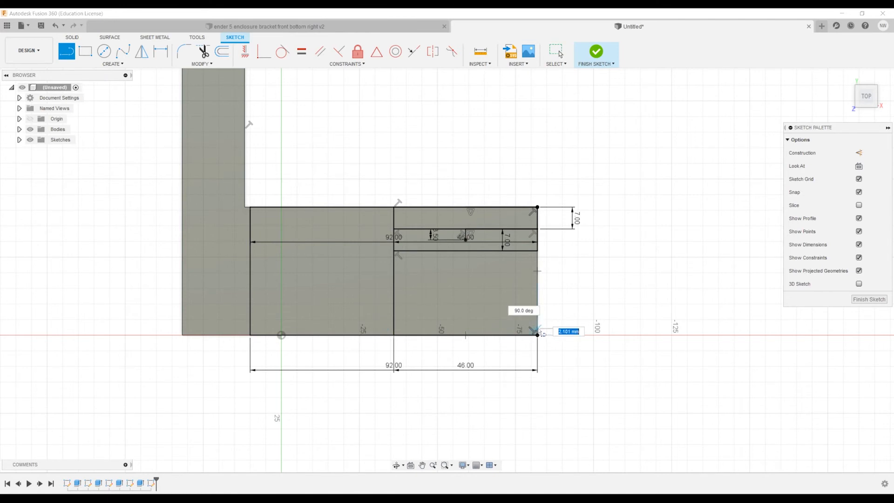
{"action": "type", "text": "7"}
{"action": "key", "text": "Return"}
{"action": "key", "text": "Escape"}
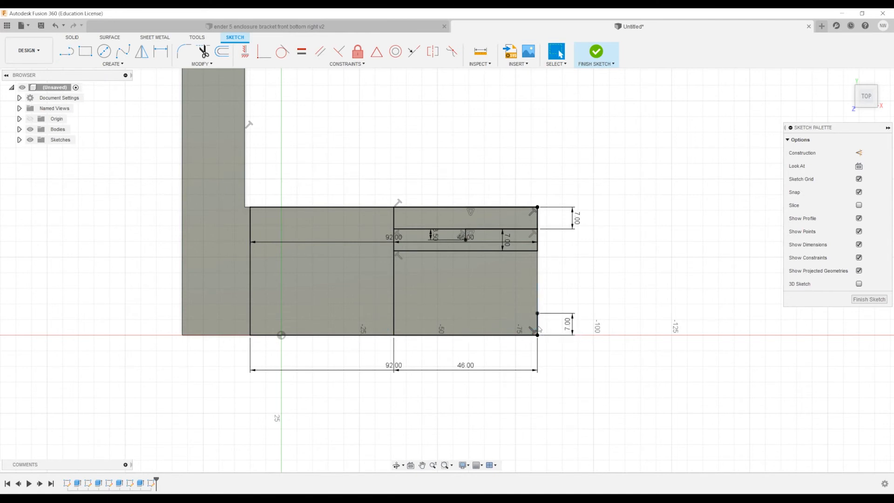
{"action": "left_click", "coordinate": [66, 51]}
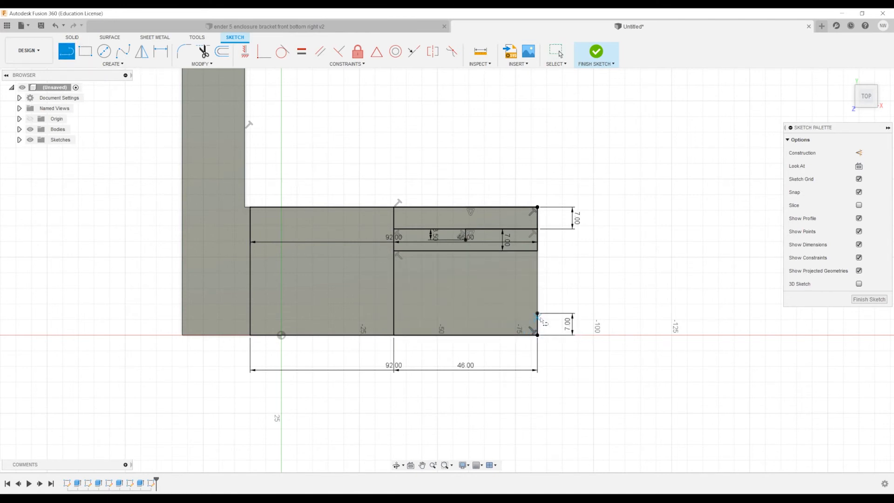
{"action": "left_click", "coordinate": [538, 314]}
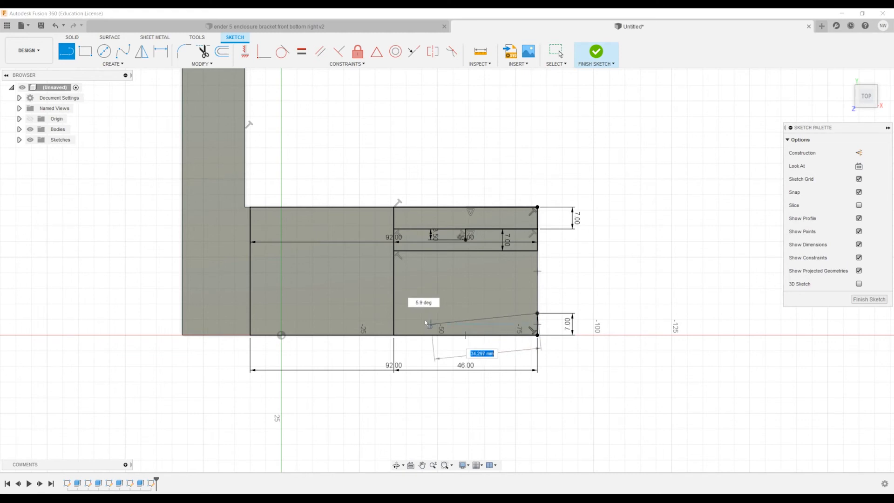
{"action": "left_click", "coordinate": [394, 314]}
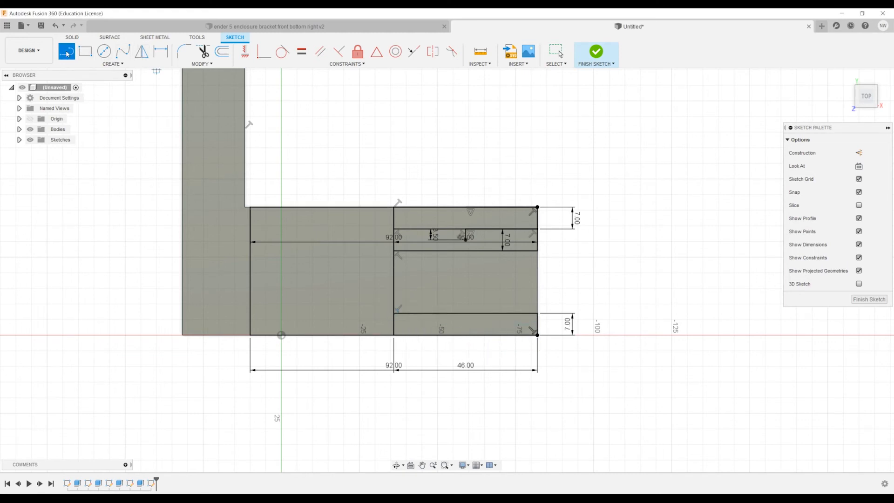
Continue 7 mm further up the free end and draw a parallel line from that point to the middle dividing line.
{"action": "left_click", "coordinate": [537, 313]}
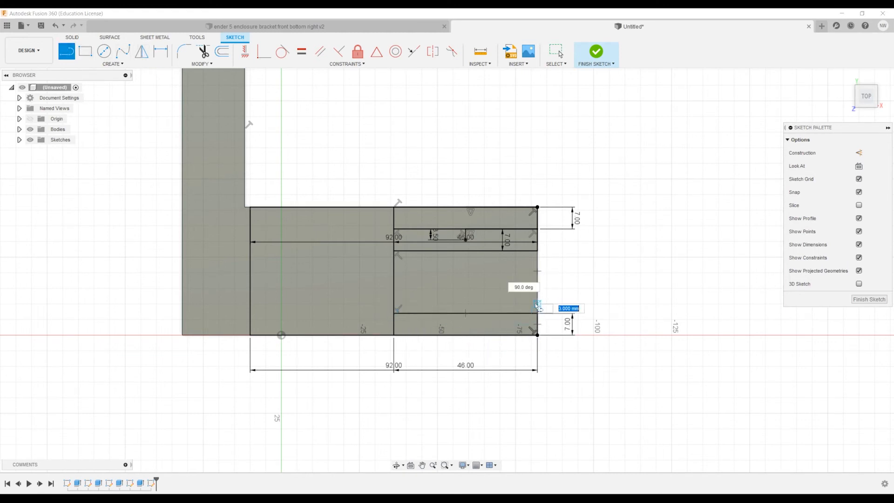
{"action": "type", "text": "7"}
{"action": "key", "text": "Return"}
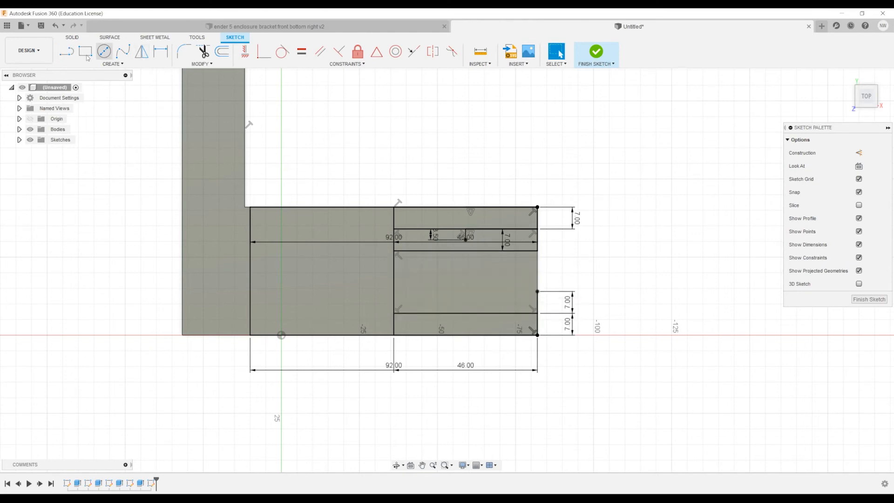
{"action": "left_click", "coordinate": [538, 291]}
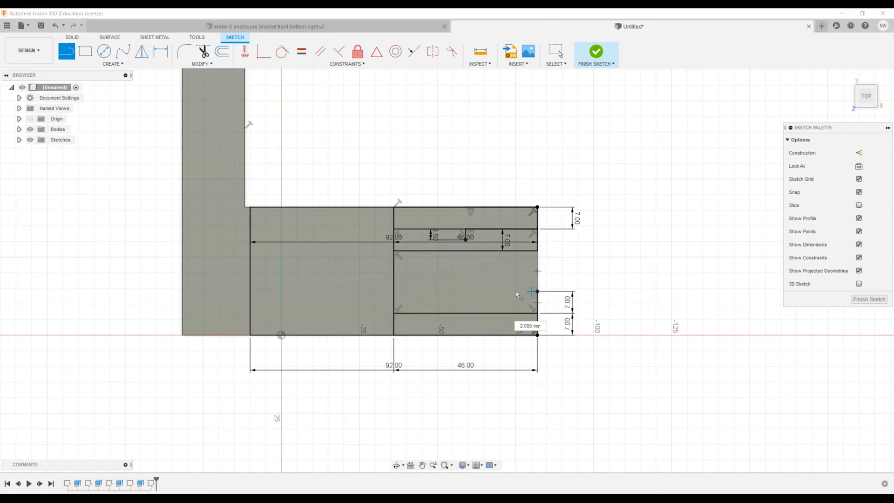
{"action": "left_click", "coordinate": [394, 292]}
{"action": "key", "text": "Escape"}
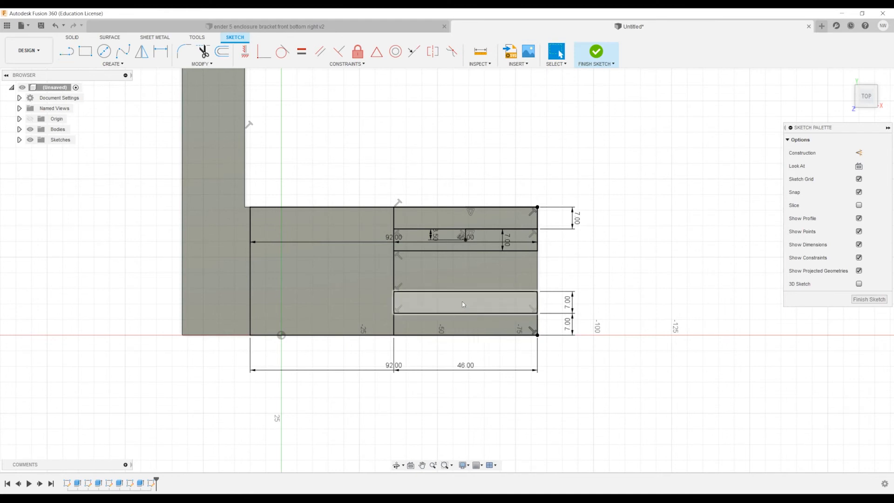
Draw a 23 mm line from the free end along the outer strip's lower line, and a 3.5 mm perpendicular from its end into the strip.
{"action": "left_click", "coordinate": [466, 302]}
{"action": "left_click", "coordinate": [68, 50]}
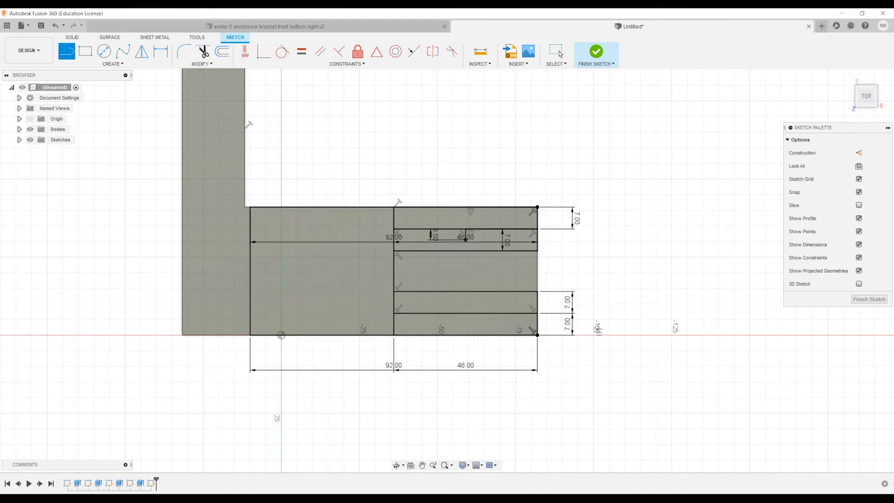
{"action": "left_click", "coordinate": [537, 312]}
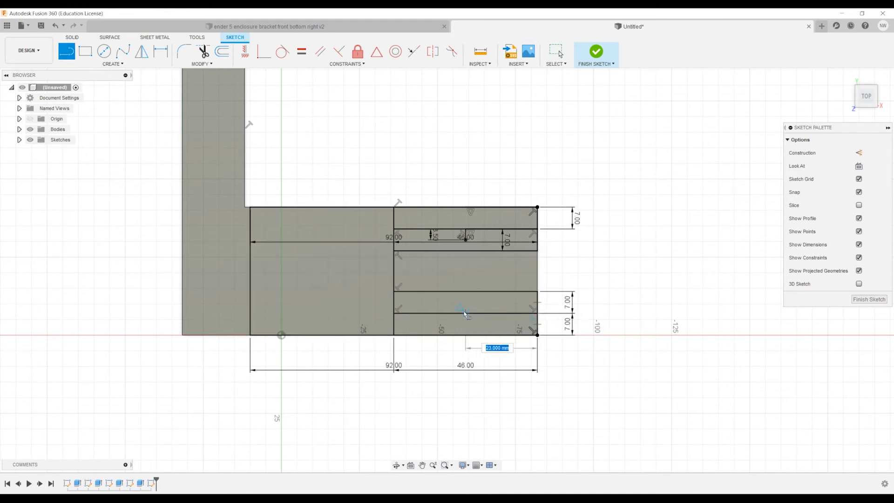
{"action": "double_click", "coordinate": [465, 312]}
{"action": "left_click", "coordinate": [537, 313]}
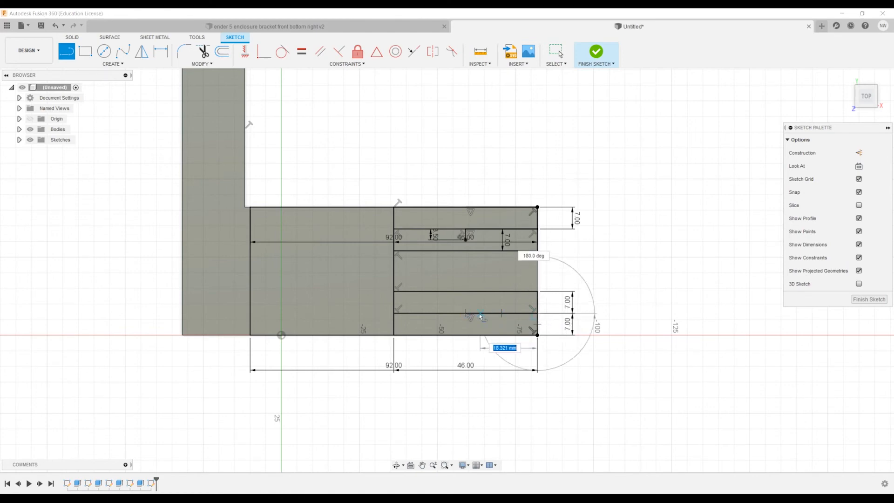
{"action": "double_click", "coordinate": [466, 313]}
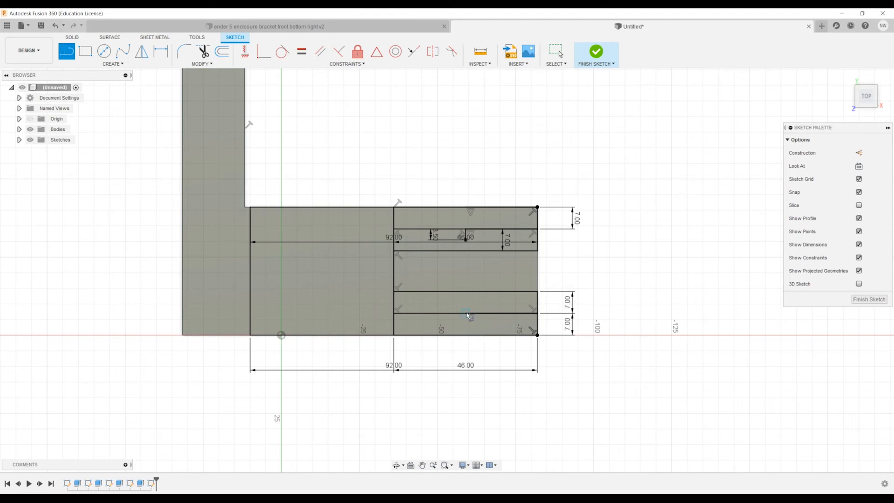
{"action": "left_click", "coordinate": [466, 314]}
{"action": "type", "text": "3.5"}
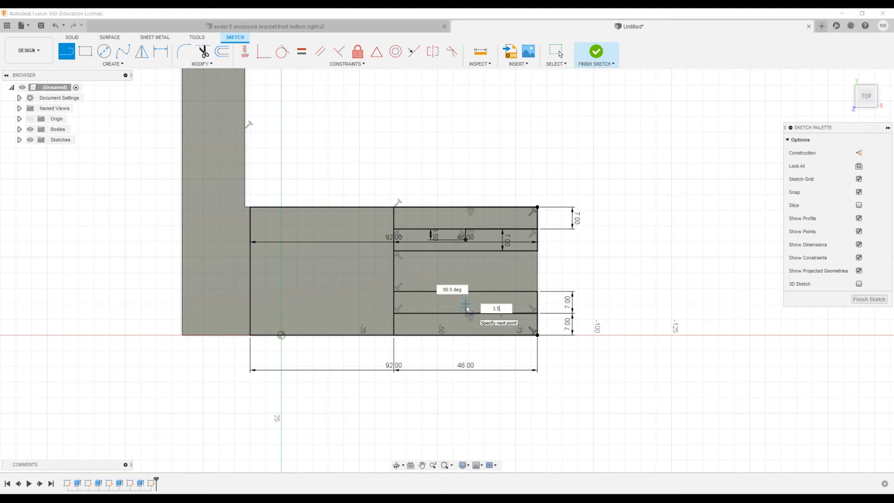
{"action": "key", "text": "Return"}
{"action": "key", "text": "Escape"}
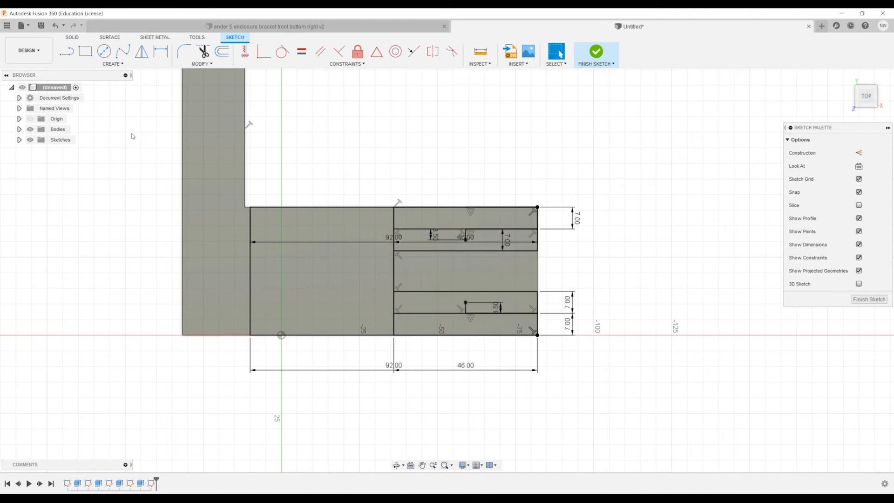
Extend the four parallel strip lines with 46 mm lines from the middle dividing line to the 92 mm line.
{"action": "left_click", "coordinate": [66, 51]}
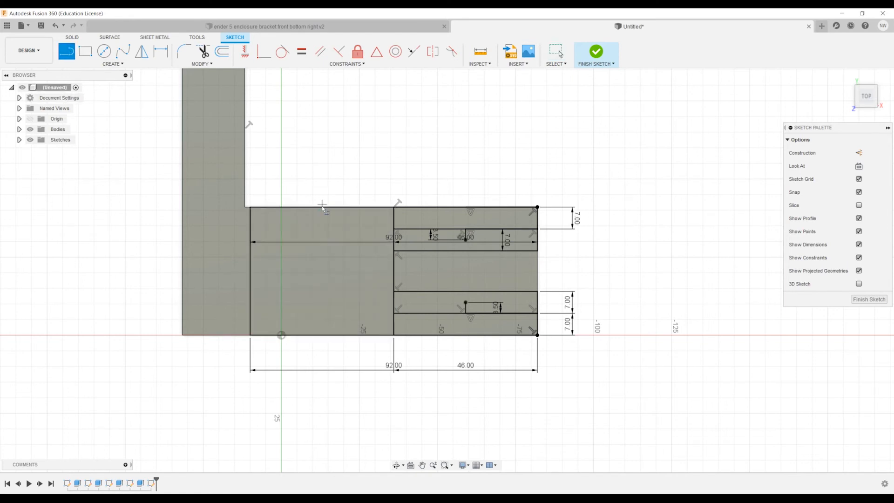
{"action": "left_click", "coordinate": [394, 229]}
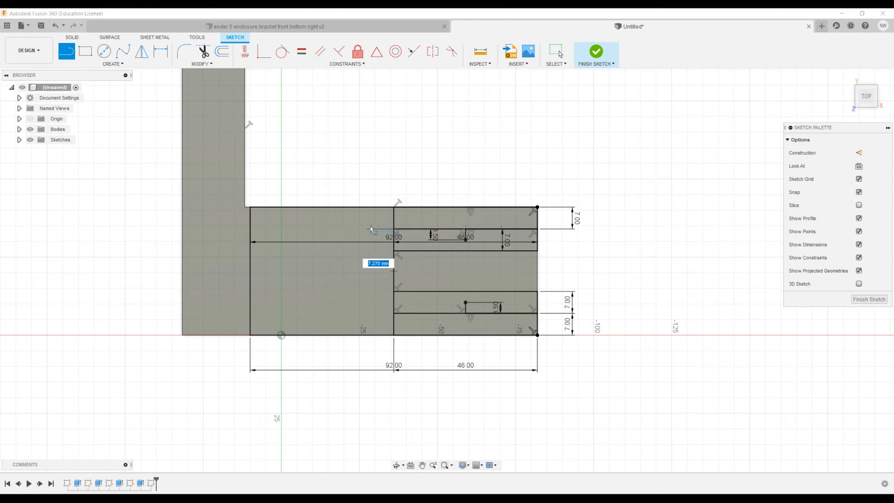
{"action": "left_click", "coordinate": [249, 229]}
{"action": "left_click", "coordinate": [394, 251]}
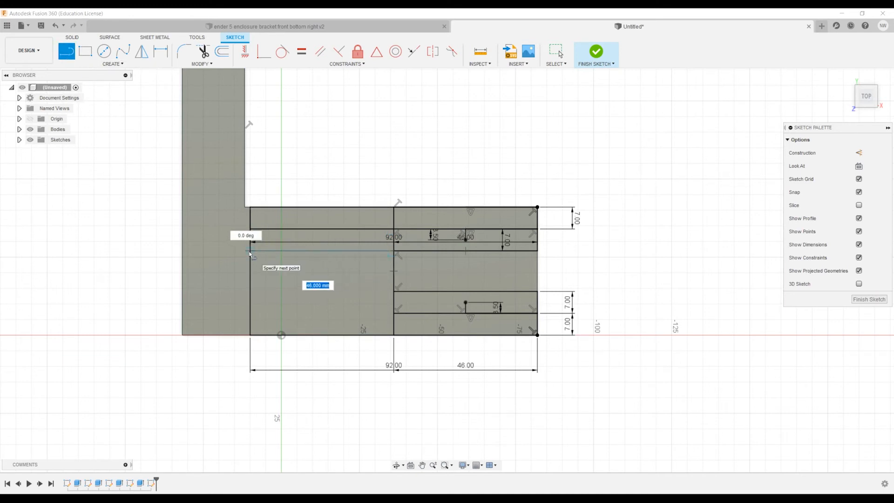
{"action": "left_click", "coordinate": [250, 251]}
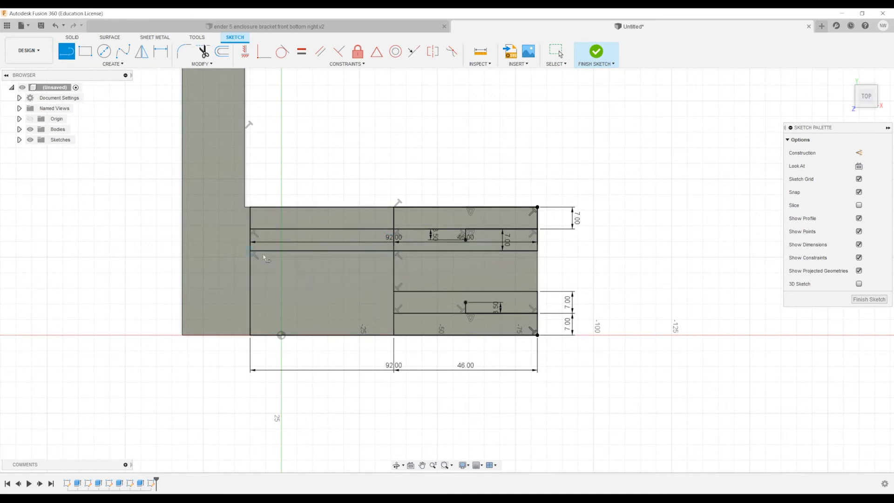
{"action": "left_click", "coordinate": [393, 292]}
{"action": "double_click", "coordinate": [250, 291]}
{"action": "left_click", "coordinate": [394, 313]}
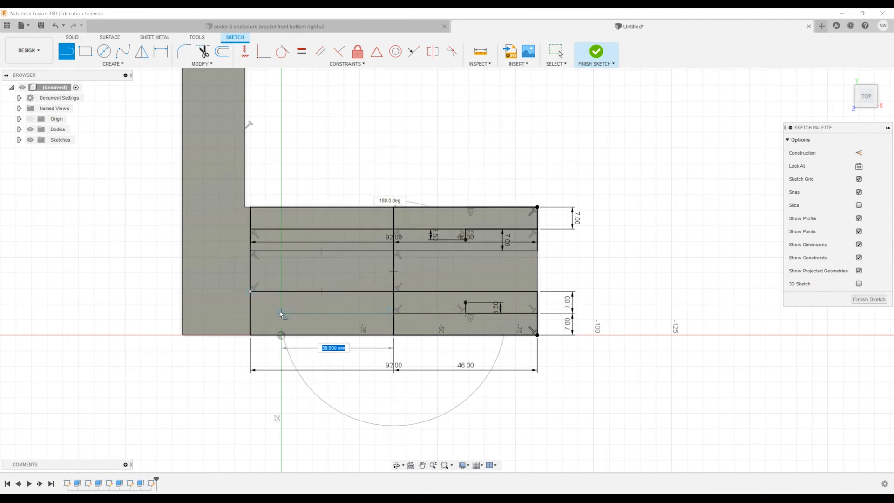
{"action": "double_click", "coordinate": [250, 313]}
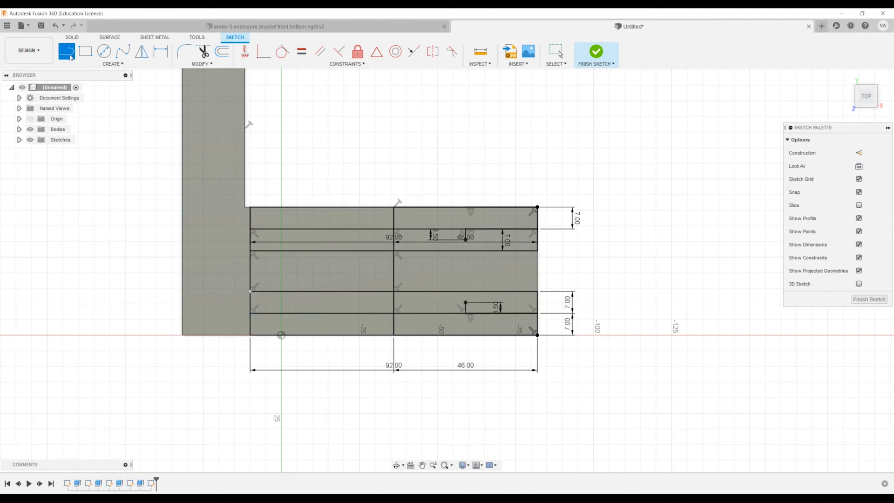
Draw a line from the middle dividing line along the extended inner strip's upper line, and a 3.5 mm perpendicular from its midpoint into the strip.
{"action": "left_click", "coordinate": [394, 229]}
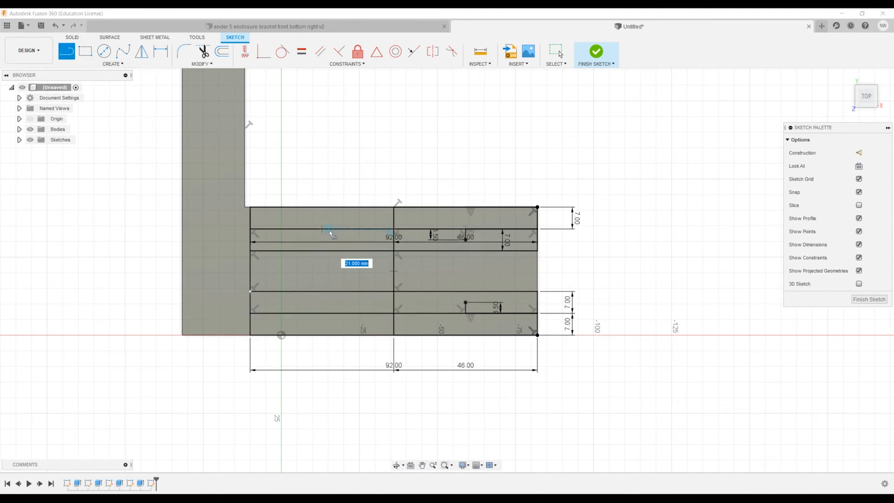
{"action": "double_click", "coordinate": [250, 229]}
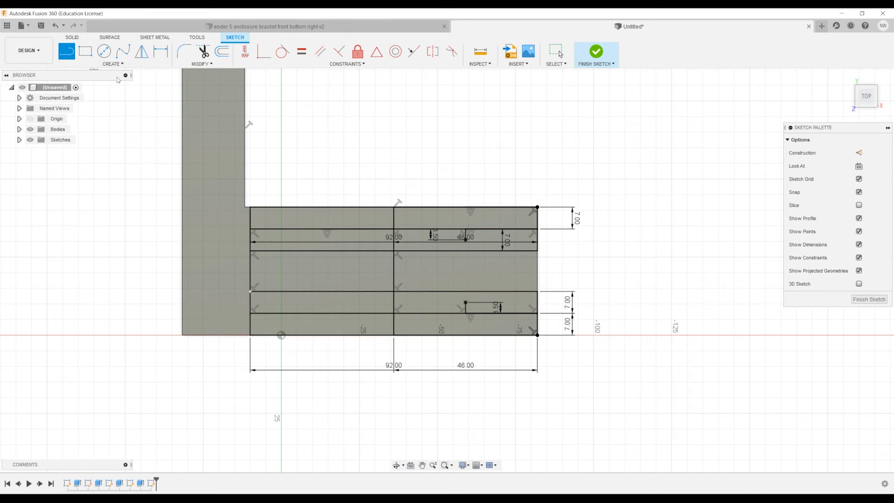
{"action": "left_click", "coordinate": [321, 229]}
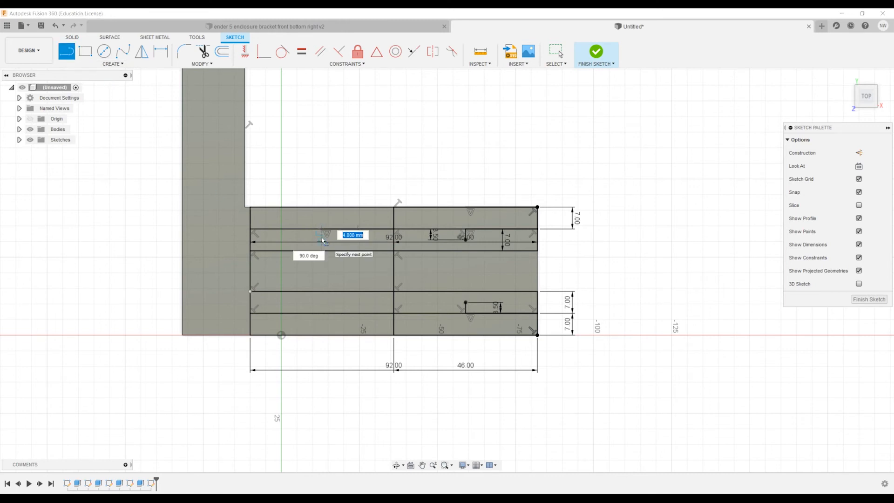
{"action": "type", "text": "3.56"}
{"action": "key", "text": "Return"}
{"action": "key", "text": "Escape"}
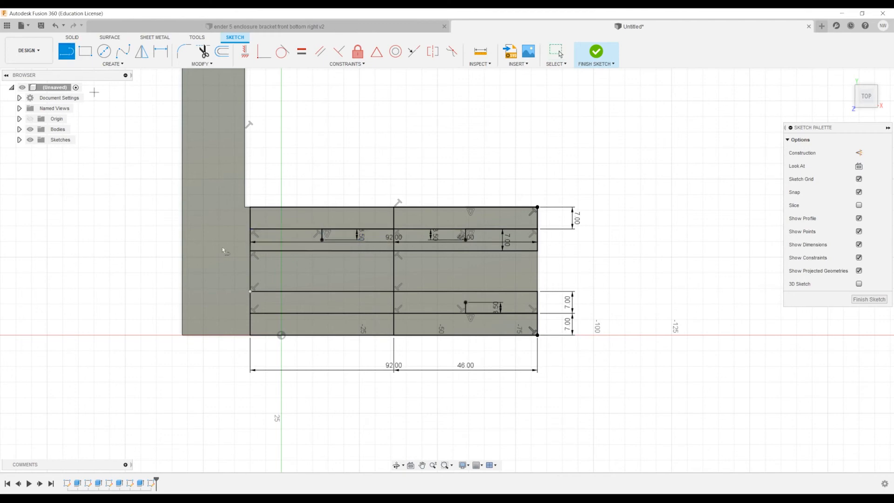
Draw a 23 mm line along the extended outer strip's lower line, add a 3.5 mm perpendicular at its midpoint, and switch to solid modeling tools.
{"action": "left_click", "coordinate": [321, 313]}
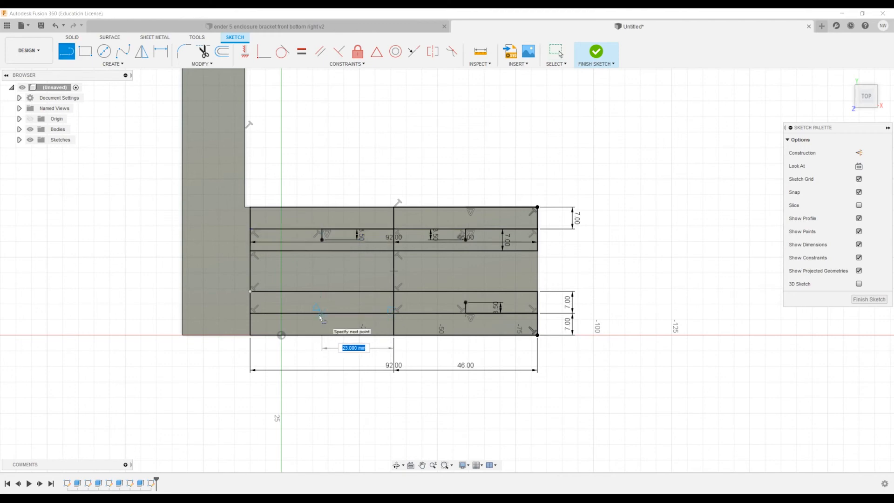
{"action": "key", "text": "Escape"}
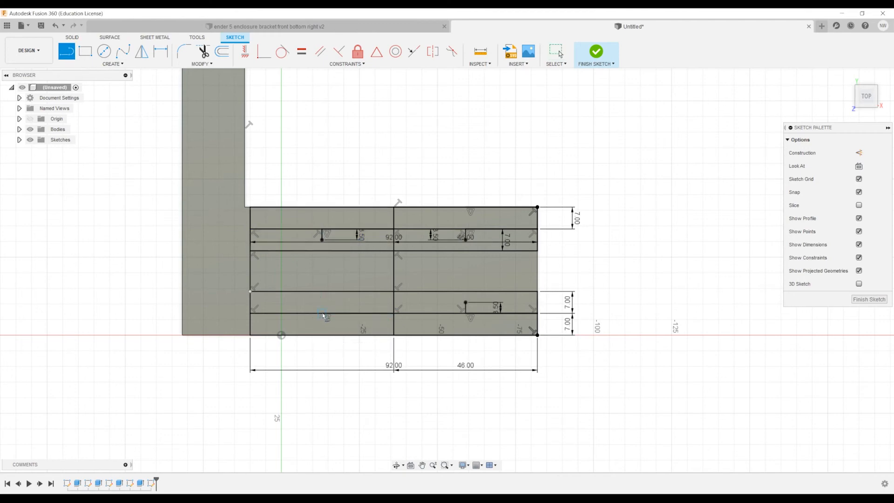
{"action": "left_click", "coordinate": [322, 314]}
{"action": "type", "text": "3.5"}
{"action": "key", "text": "Return"}
{"action": "key", "text": "Escape"}
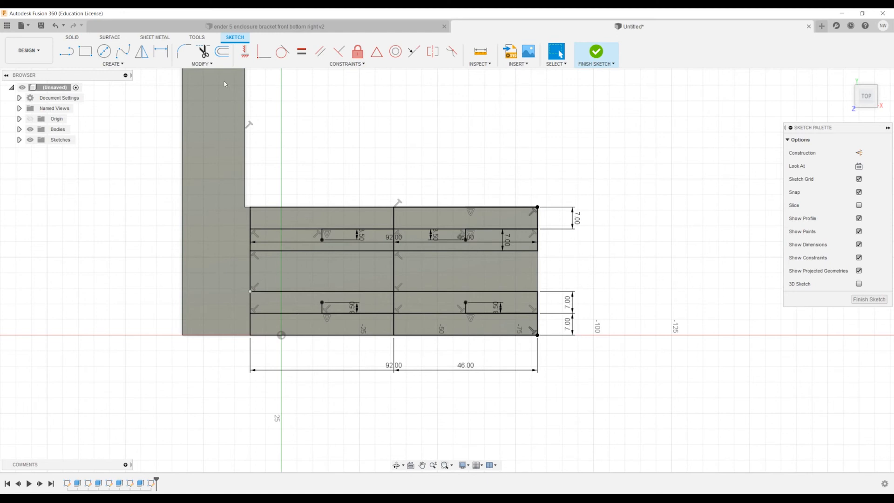
{"action": "left_click", "coordinate": [72, 37]}
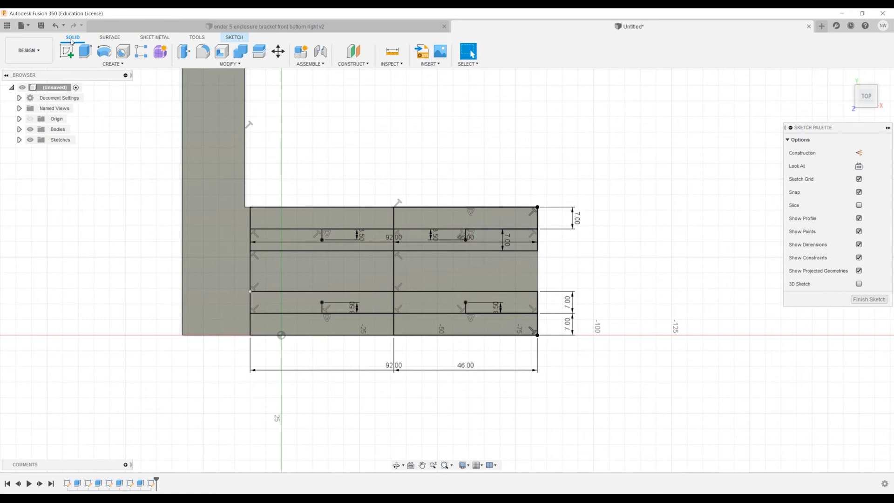
Cut a simple 3 mm diameter hole with a flat drill point at the inner strip's centre point near the free end.
{"action": "left_click", "coordinate": [122, 52]}
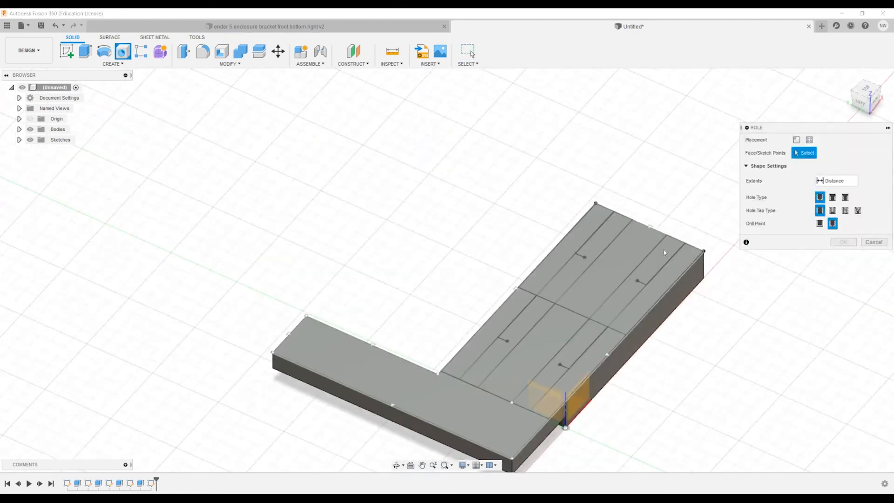
{"action": "left_click", "coordinate": [397, 465]}
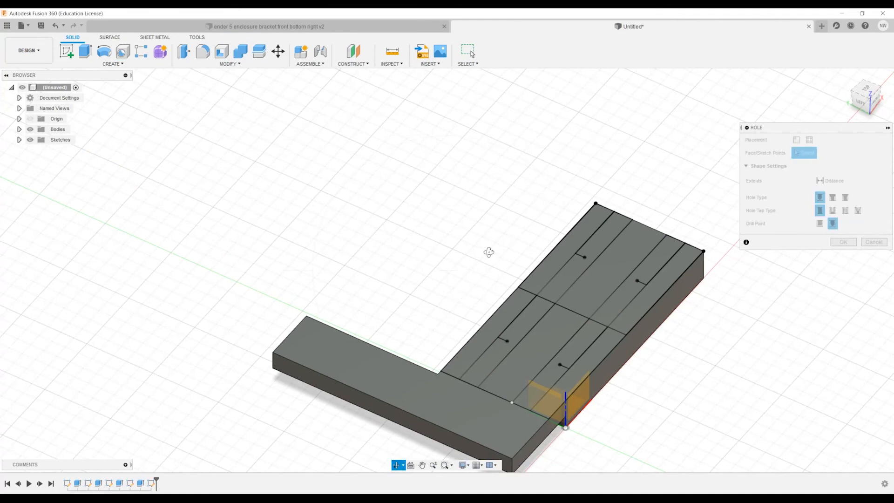
{"action": "left_click_drag", "start_coordinate": [489, 252], "coordinate": [494, 285]}
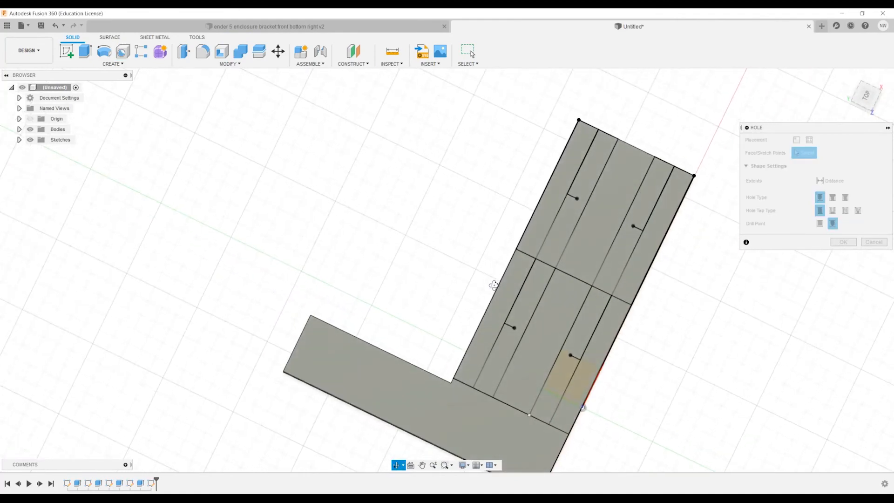
{"action": "left_click", "coordinate": [122, 52]}
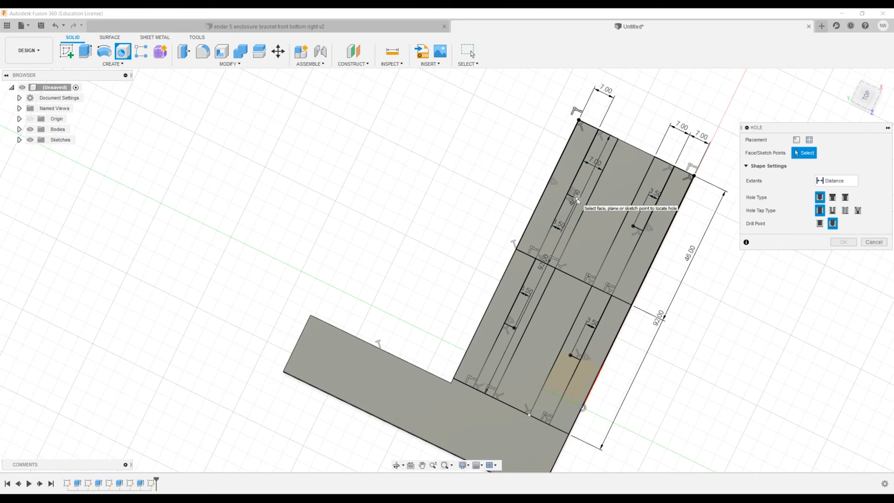
{"action": "left_click", "coordinate": [577, 200]}
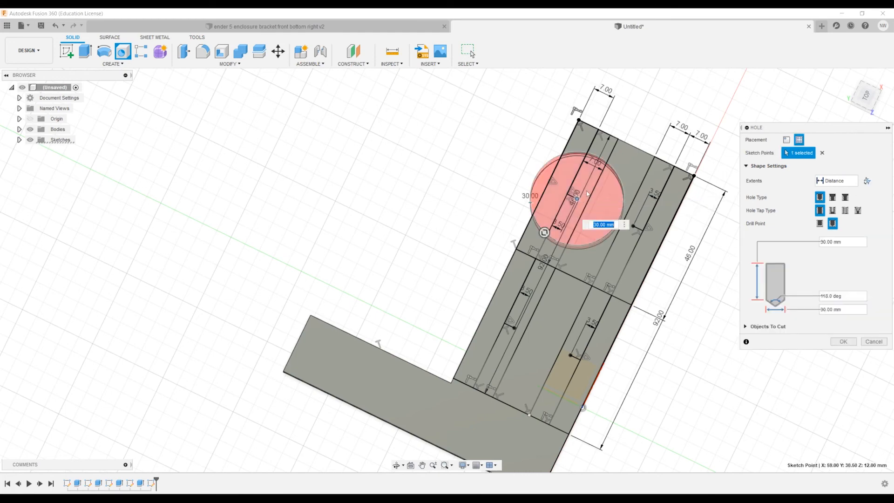
{"action": "left_click", "coordinate": [823, 309]}
{"action": "left_click_drag", "start_coordinate": [858, 310], "coordinate": [823, 308]}
{"action": "key", "text": "BackSpace"}
{"action": "key", "text": "BackSpace"}
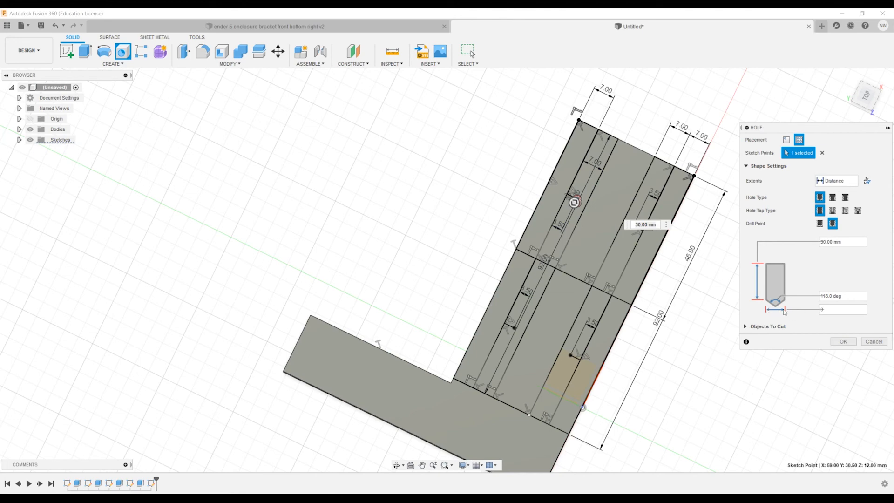
{"action": "left_click", "coordinate": [838, 310]}
{"action": "left_click", "coordinate": [821, 223]}
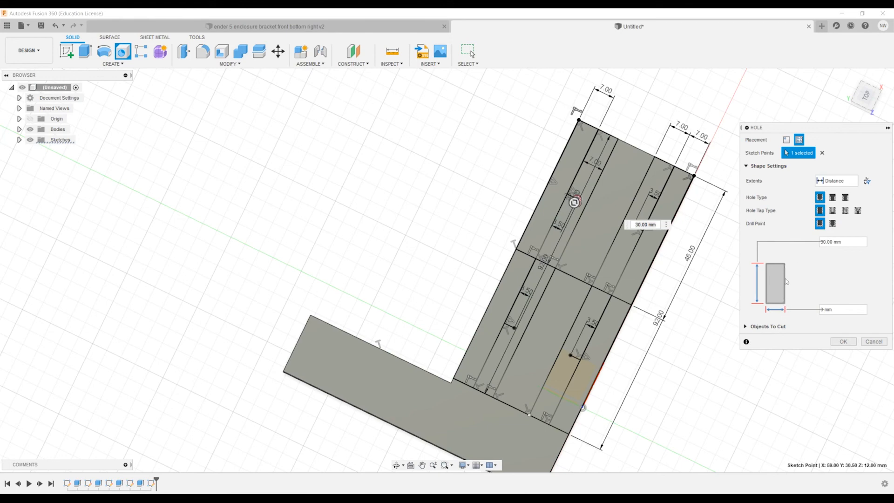
{"action": "left_click", "coordinate": [841, 342]}
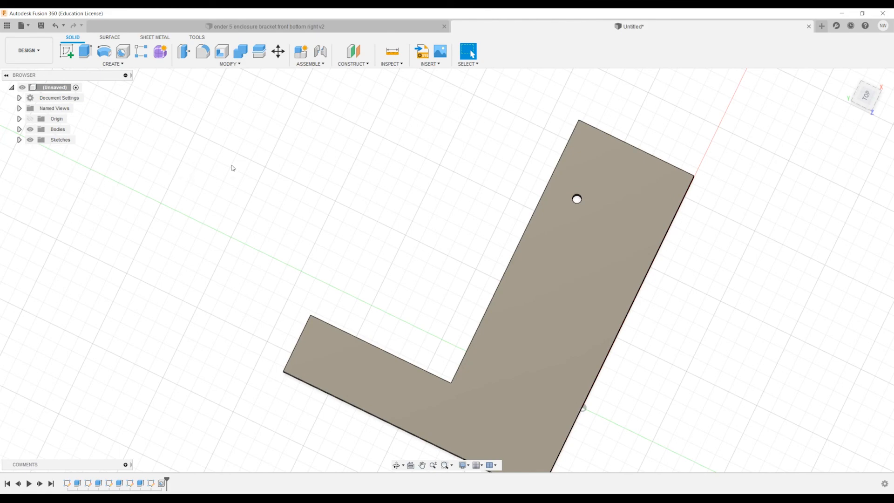
Show Sketch5 again and cut a matching 3 mm hole at the outer strip's centre point near the free end.
{"action": "left_click", "coordinate": [19, 140]}
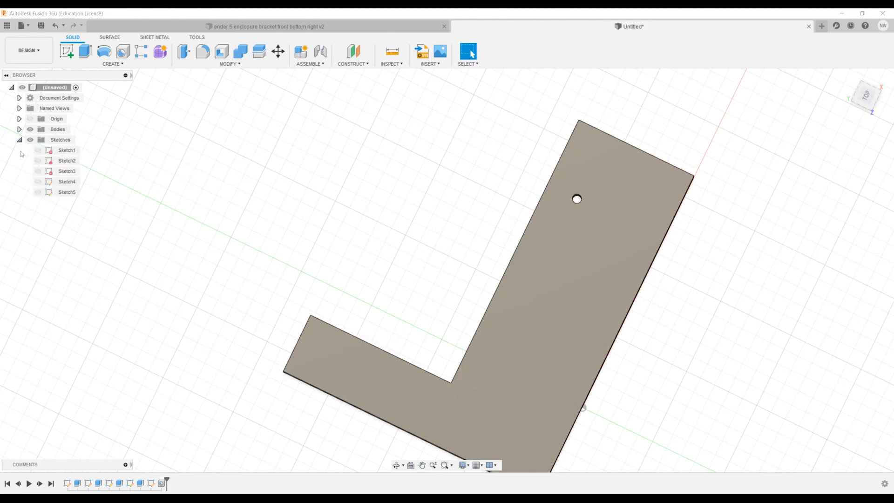
{"action": "left_click", "coordinate": [38, 192]}
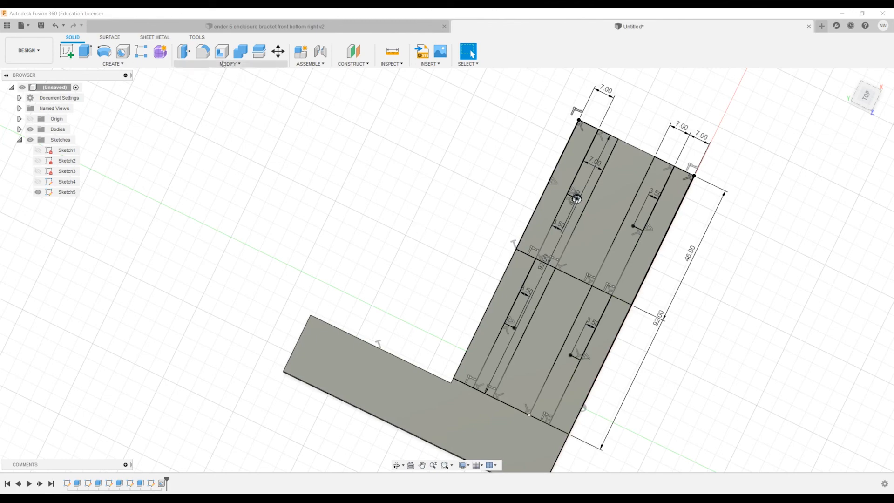
{"action": "left_click", "coordinate": [123, 51]}
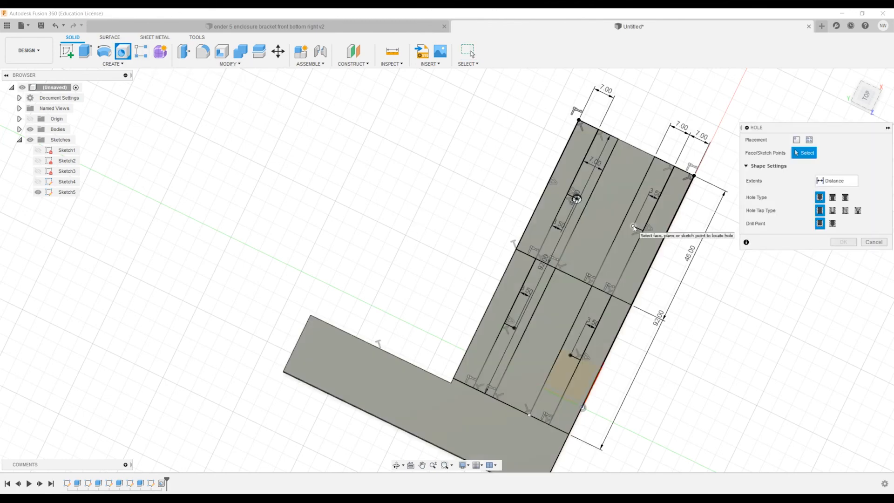
{"action": "left_click", "coordinate": [633, 228]}
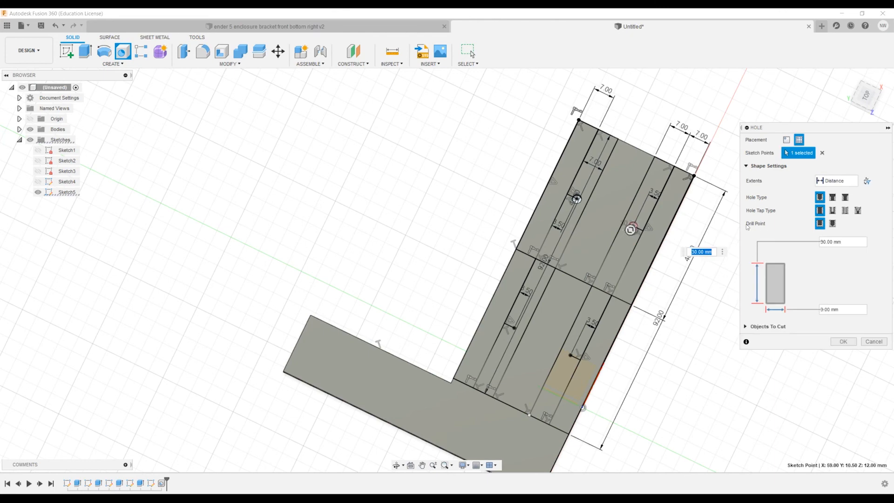
{"action": "left_click", "coordinate": [844, 341]}
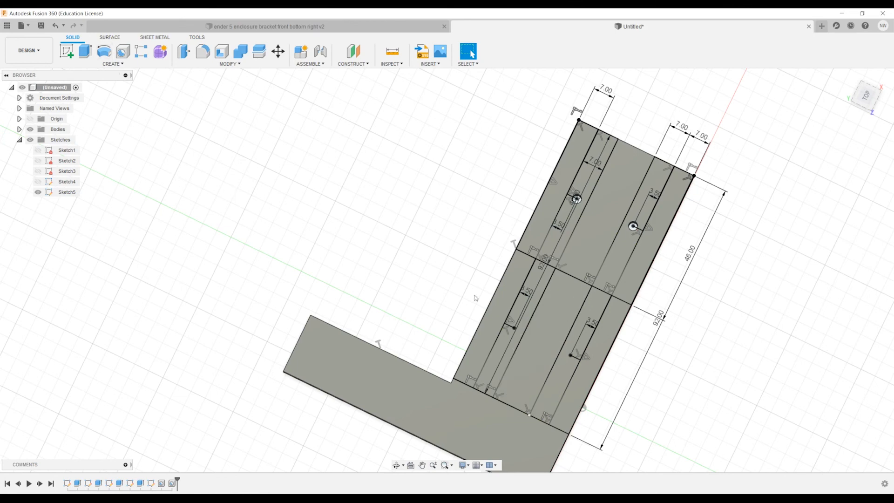
Cut matching 3 mm holes at the two remaining centre points nearer the slotted arm, and hide Sketch5.
{"action": "left_click", "coordinate": [123, 51]}
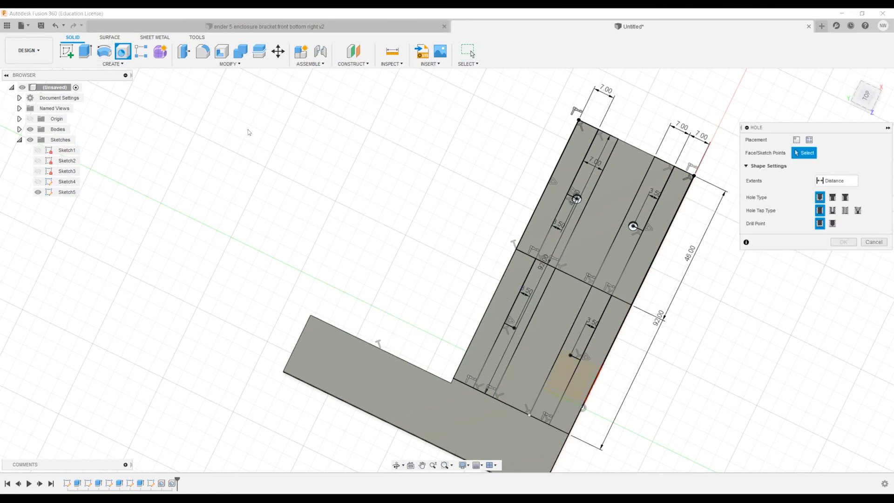
{"action": "left_click", "coordinate": [514, 328]}
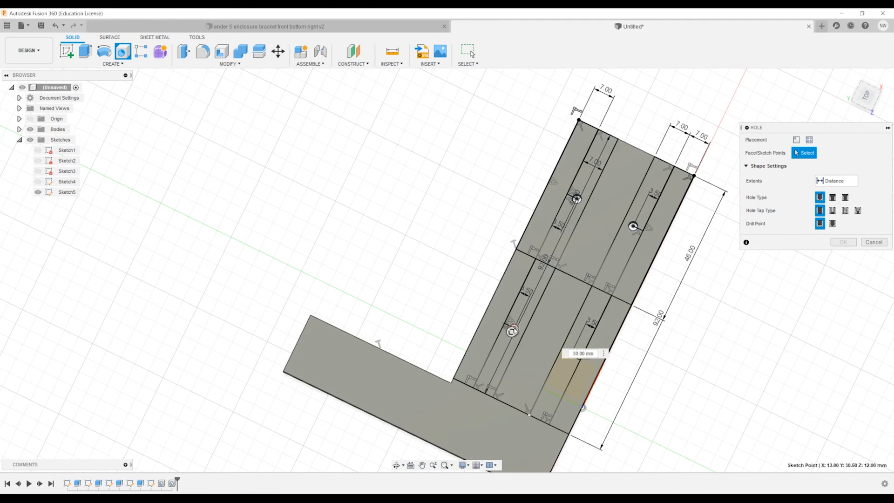
{"action": "left_click", "coordinate": [843, 342]}
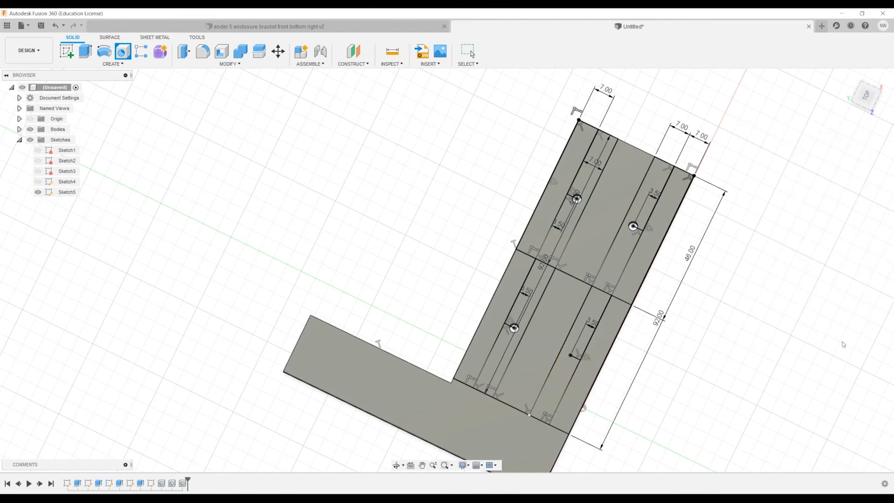
{"action": "left_click", "coordinate": [123, 51]}
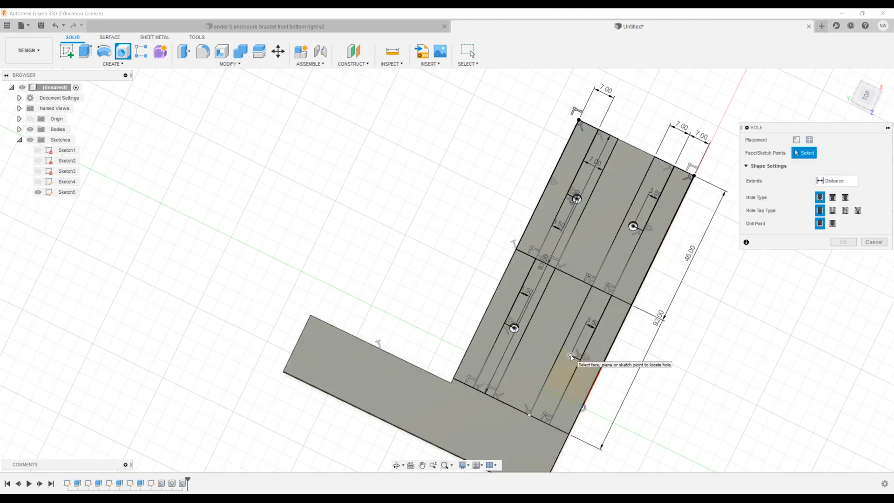
{"action": "left_click", "coordinate": [571, 356]}
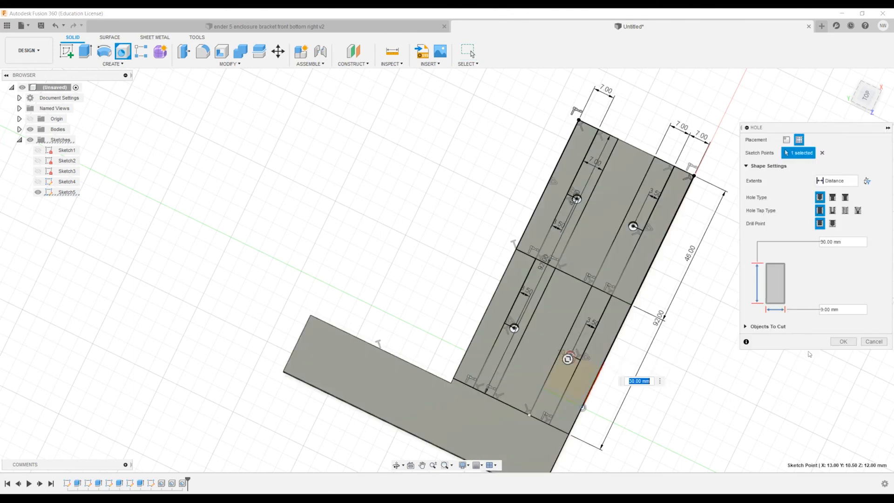
{"action": "left_click", "coordinate": [842, 342]}
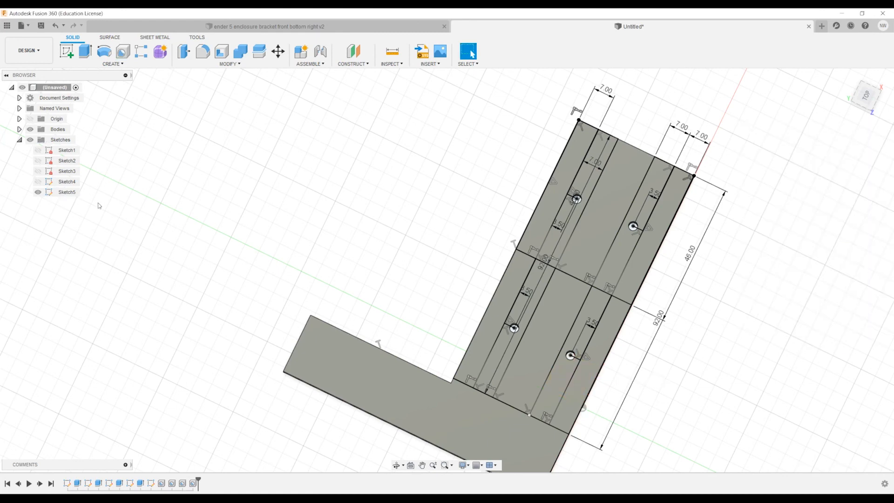
{"action": "left_click", "coordinate": [38, 192]}
{"action": "left_click", "coordinate": [19, 140]}
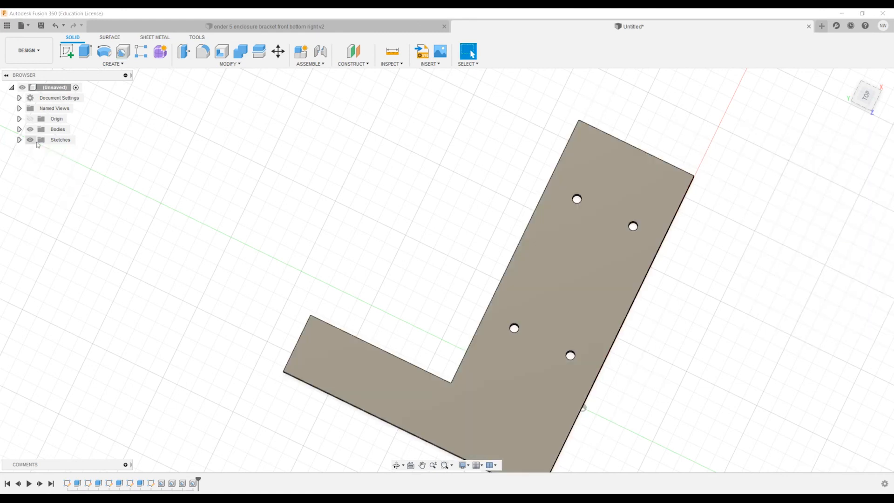
Examine the bracket's four holes, underside step and slotted arm from several angles, briefly opening the existing front bottom right bracket design.
{"action": "left_click", "coordinate": [396, 465]}
{"action": "left_click_drag", "start_coordinate": [427, 292], "coordinate": [512, 399]}
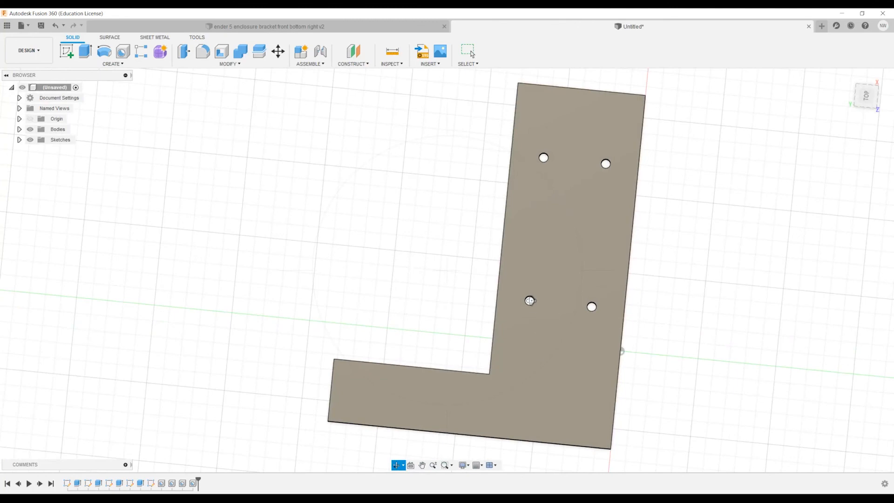
{"action": "left_click_drag", "start_coordinate": [548, 330], "coordinate": [486, 357]}
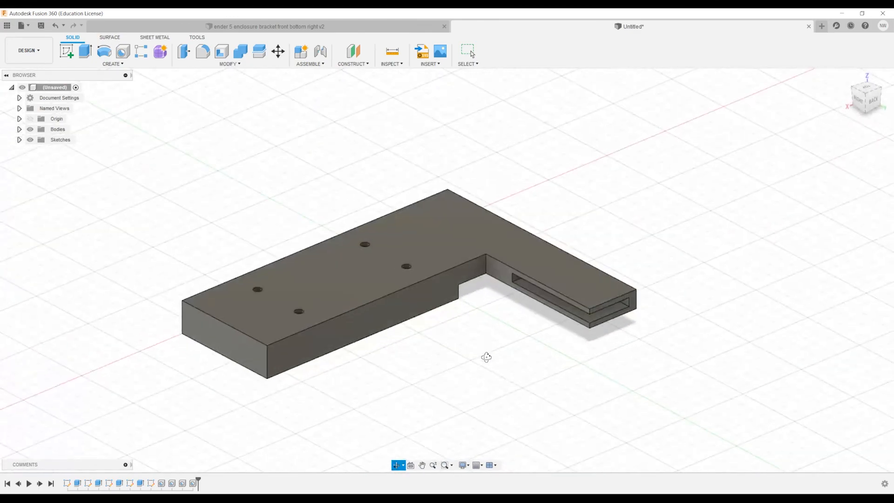
{"action": "left_click", "coordinate": [422, 465]}
{"action": "left_click_drag", "start_coordinate": [401, 403], "coordinate": [440, 398]}
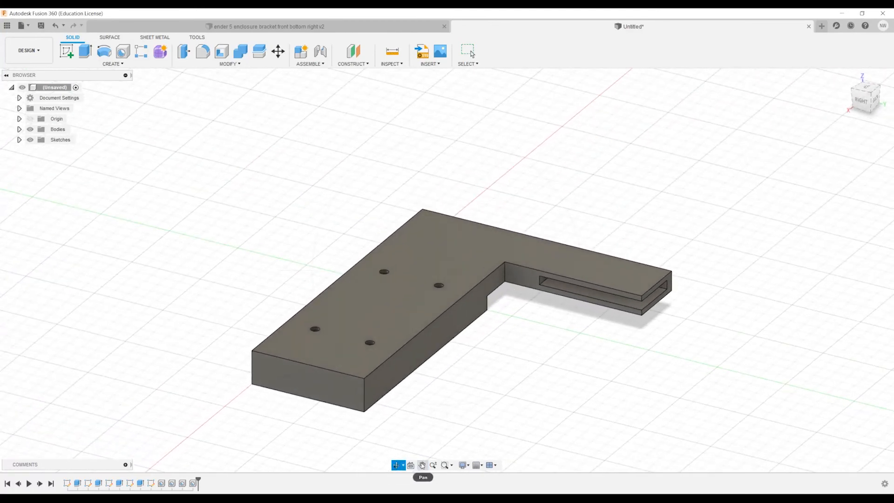
{"action": "left_click", "coordinate": [421, 465]}
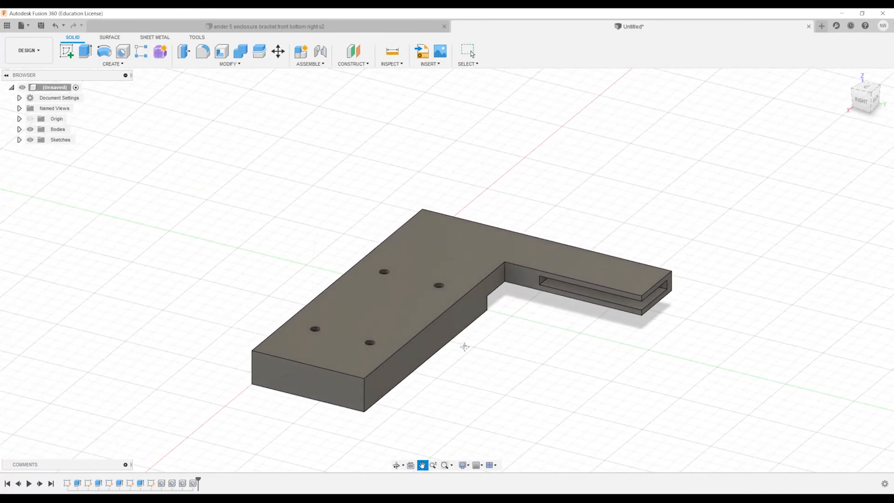
{"action": "left_click", "coordinate": [374, 29]}
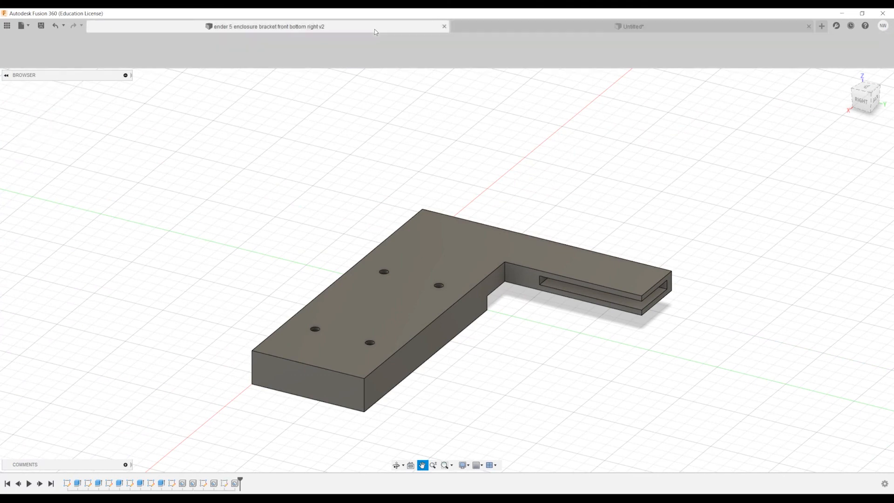
{"action": "left_click", "coordinate": [547, 29]}
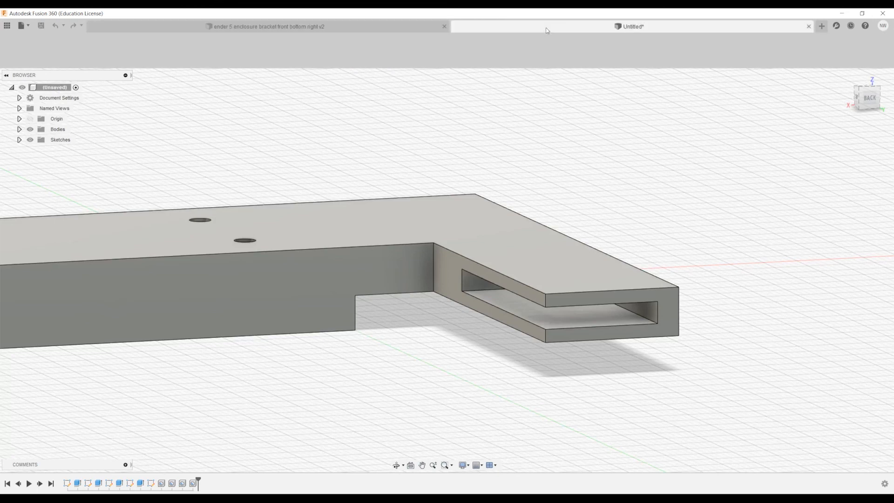
{"action": "mouse_move", "coordinate": [404, 449]}
{"action": "left_mouse_down"}
{"action": "mouse_move", "coordinate": [439, 404]}
{"action": "mouse_move", "coordinate": [413, 383]}
{"action": "mouse_move", "coordinate": [383, 388]}
{"action": "mouse_move", "coordinate": [521, 446]}
{"action": "left_mouse_up"}
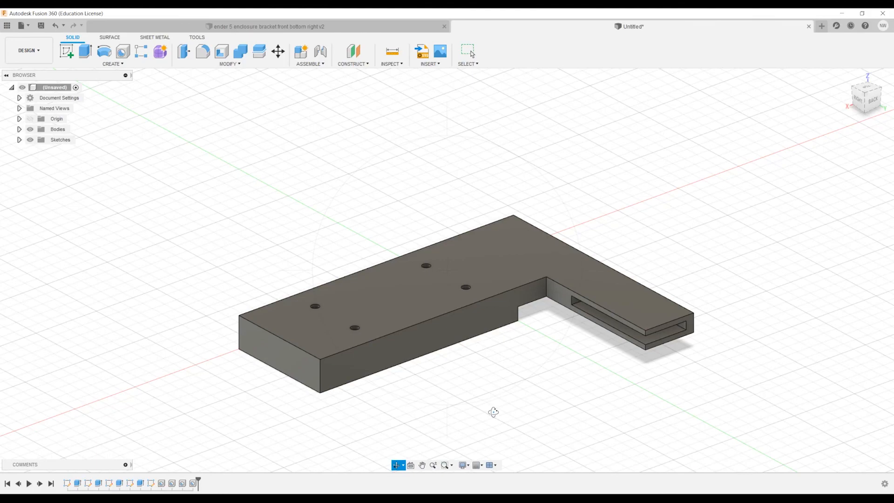
{"action": "mouse_move", "coordinate": [493, 411]}
{"action": "left_mouse_down"}
{"action": "mouse_move", "coordinate": [449, 390]}
{"action": "mouse_move", "coordinate": [408, 406]}
{"action": "mouse_move", "coordinate": [548, 401]}
{"action": "mouse_move", "coordinate": [497, 397]}
{"action": "left_mouse_up"}
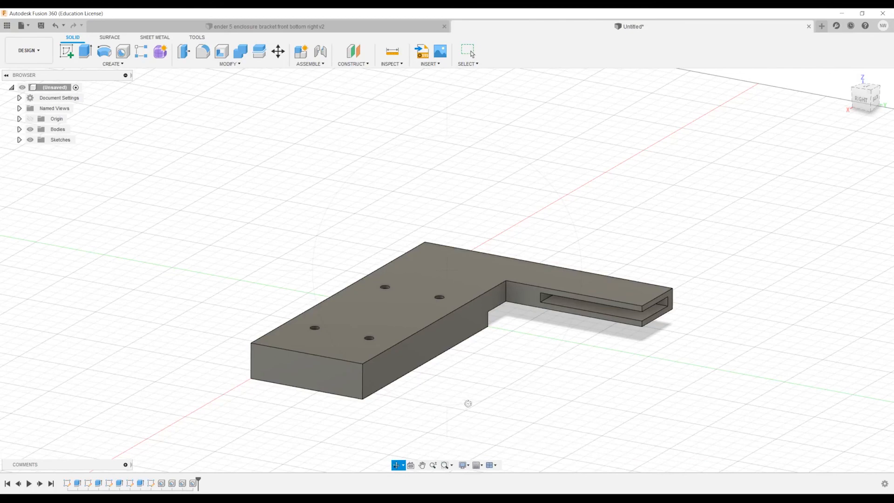
{"action": "left_click_drag", "start_coordinate": [467, 403], "coordinate": [493, 436]}
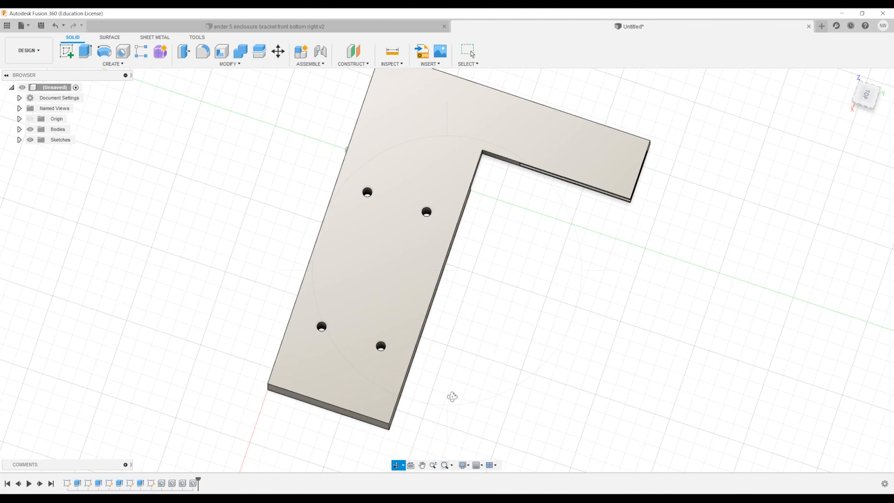
{"action": "left_click_drag", "start_coordinate": [451, 397], "coordinate": [477, 367]}
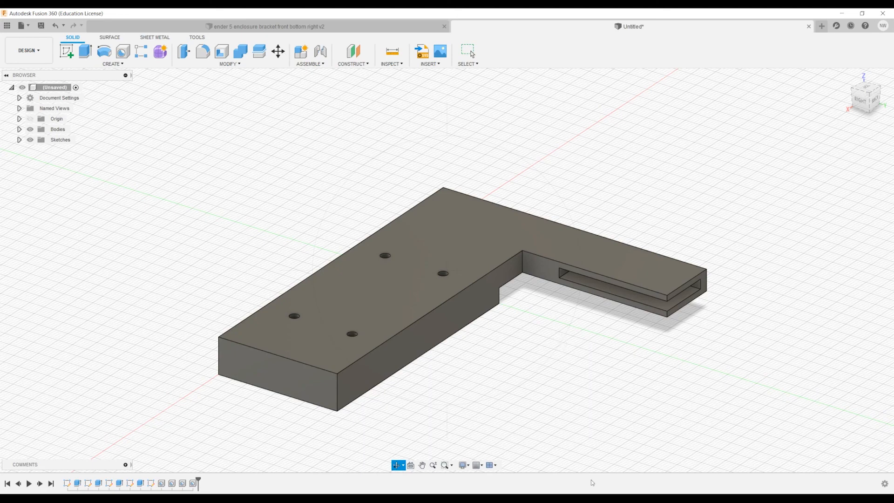
{"action": "mouse_move", "coordinate": [636, 499]}
{"action": "left_click_drag", "start_coordinate": [499, 377], "coordinate": [454, 380]}
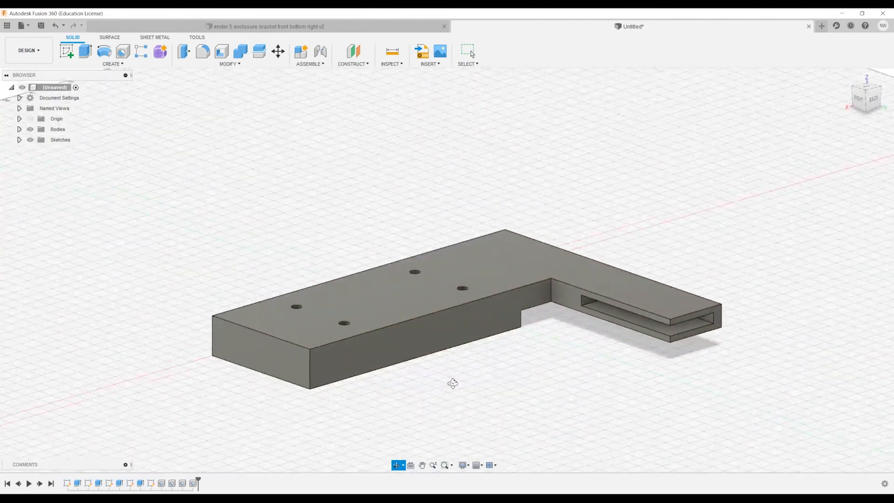